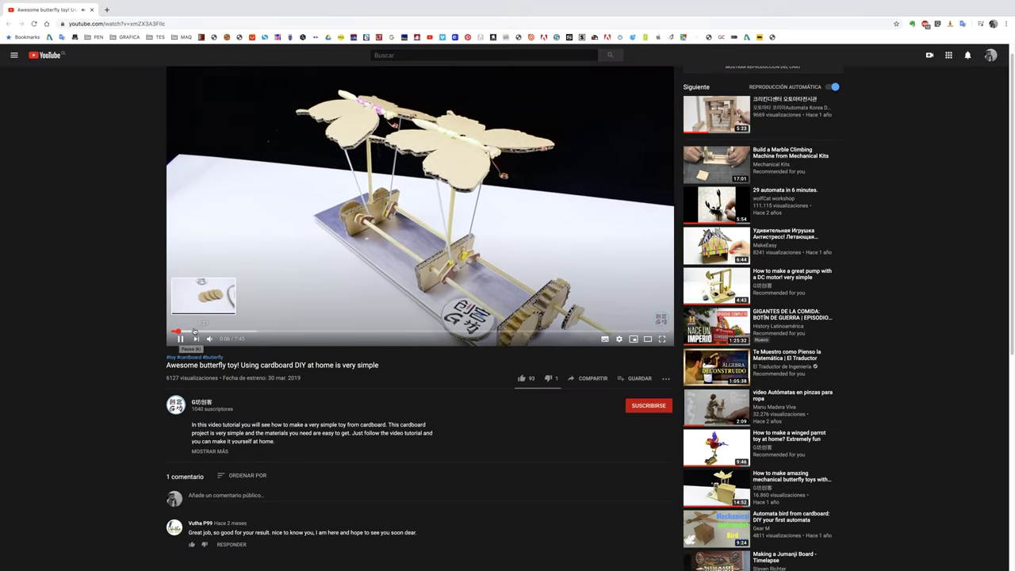
Preview the gear and moving-toy parts of the butterfly video, pause at 6:53, and exit fullscreen
click(248, 330)
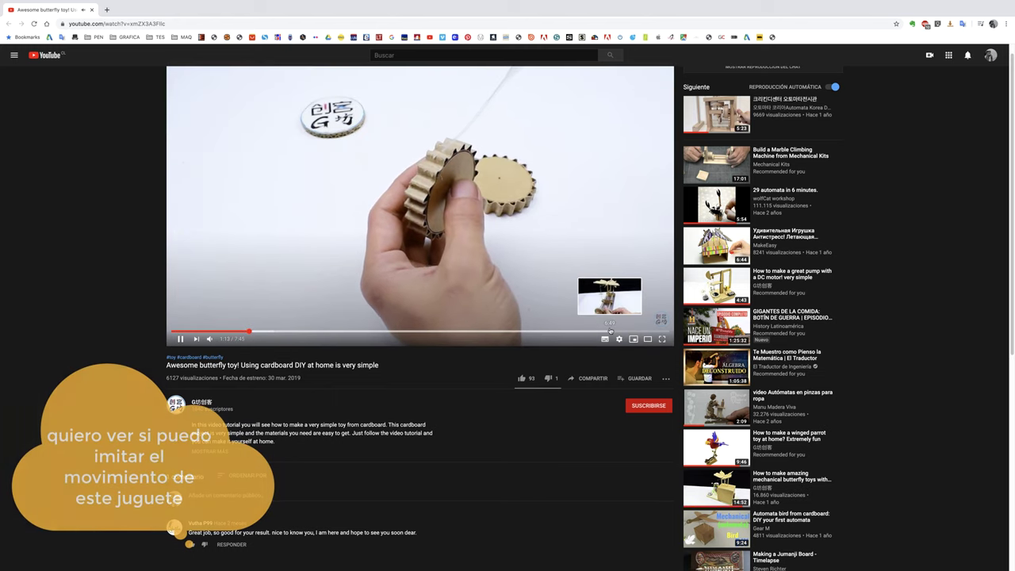
click(609, 331)
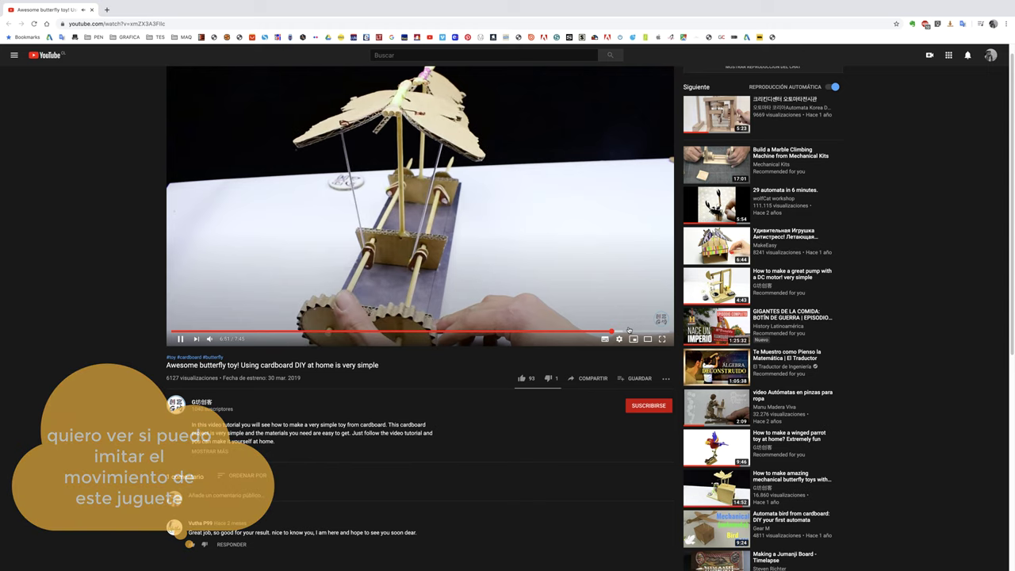
click(601, 331)
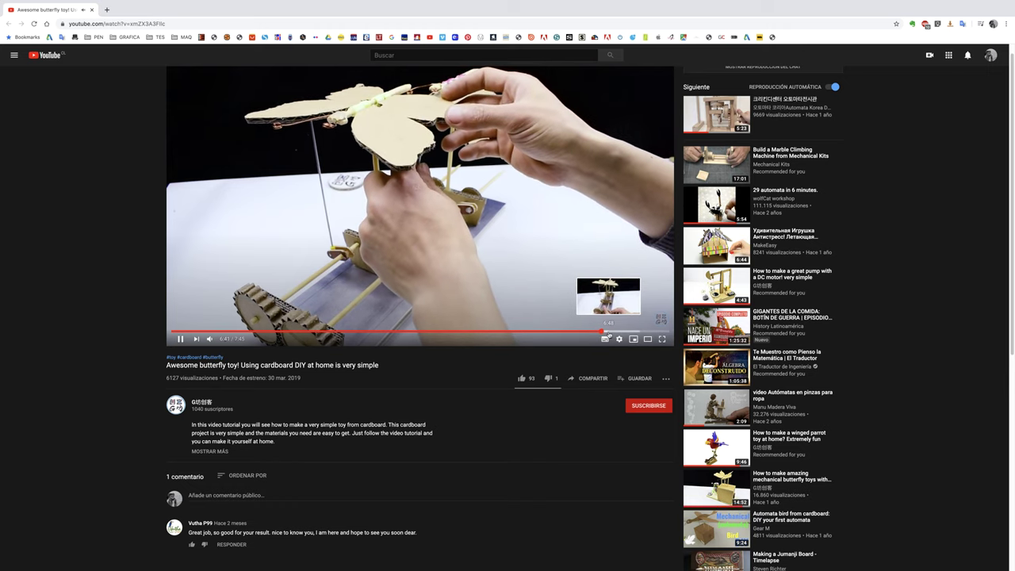
click(616, 332)
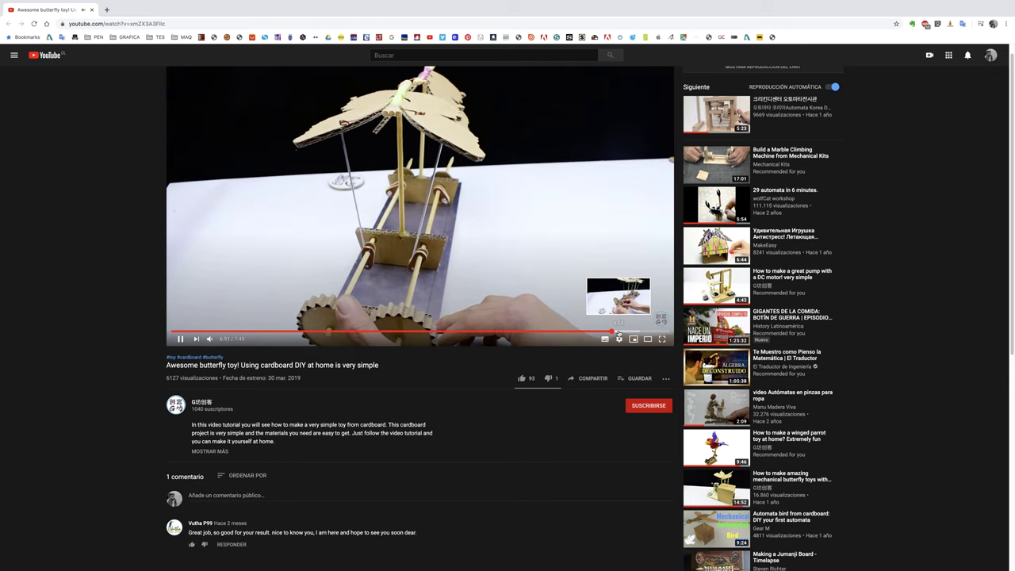
click(552, 285)
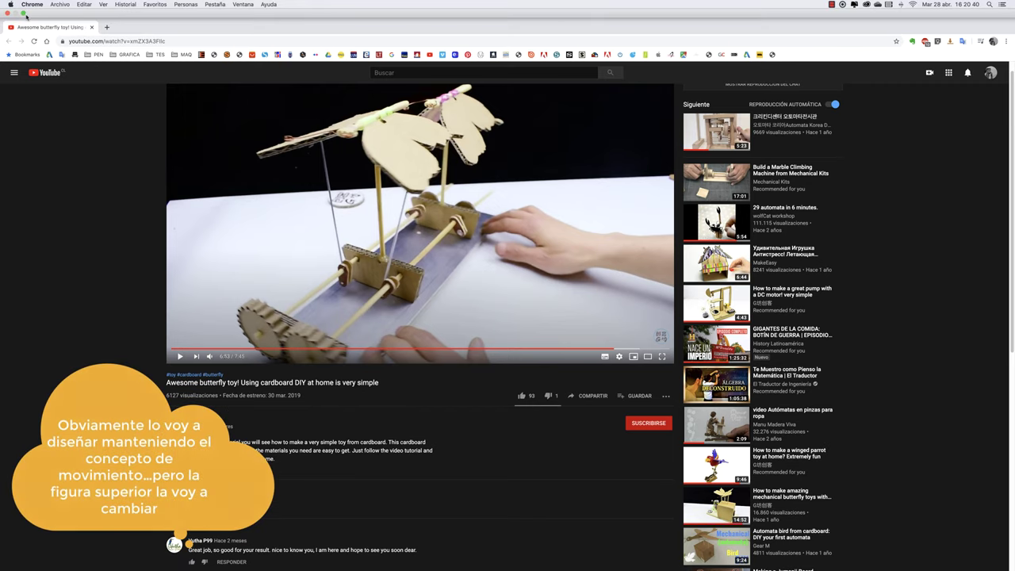
click(24, 15)
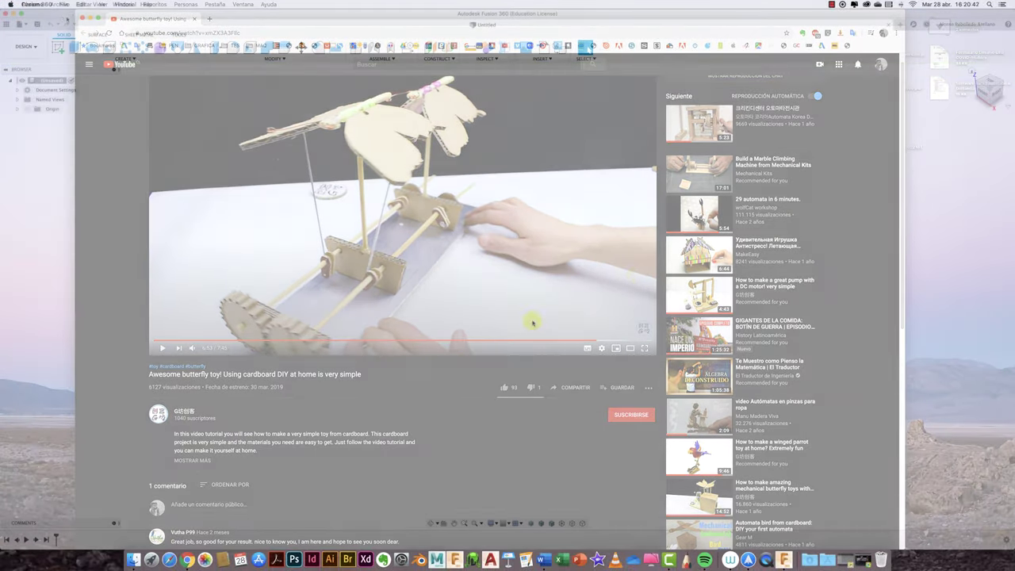
Switch the viewport environment to Infinity Blue and start a new sketch on an origin plane
click(493, 523)
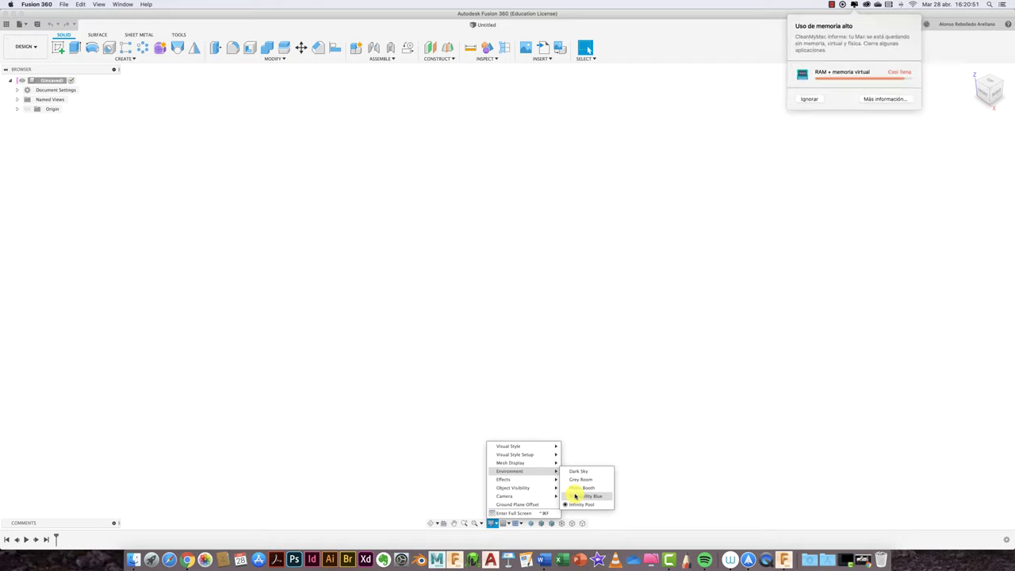
click(576, 496)
click(817, 101)
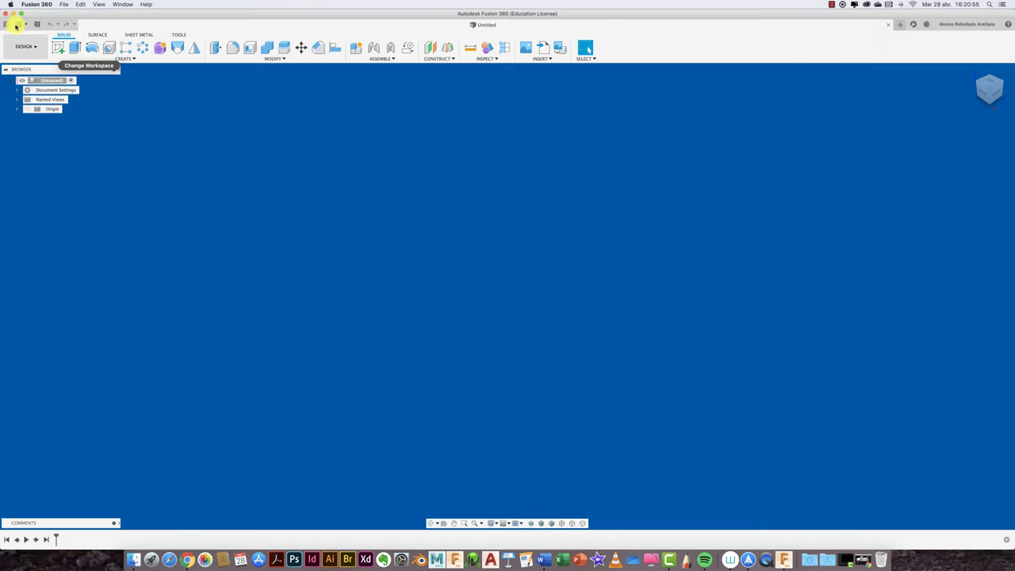
click(58, 48)
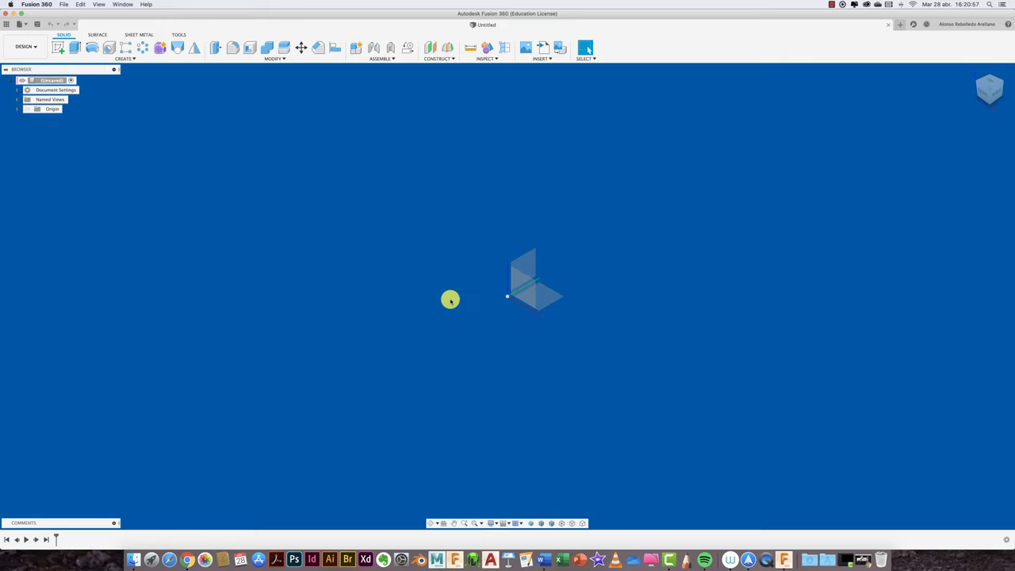
click(530, 298)
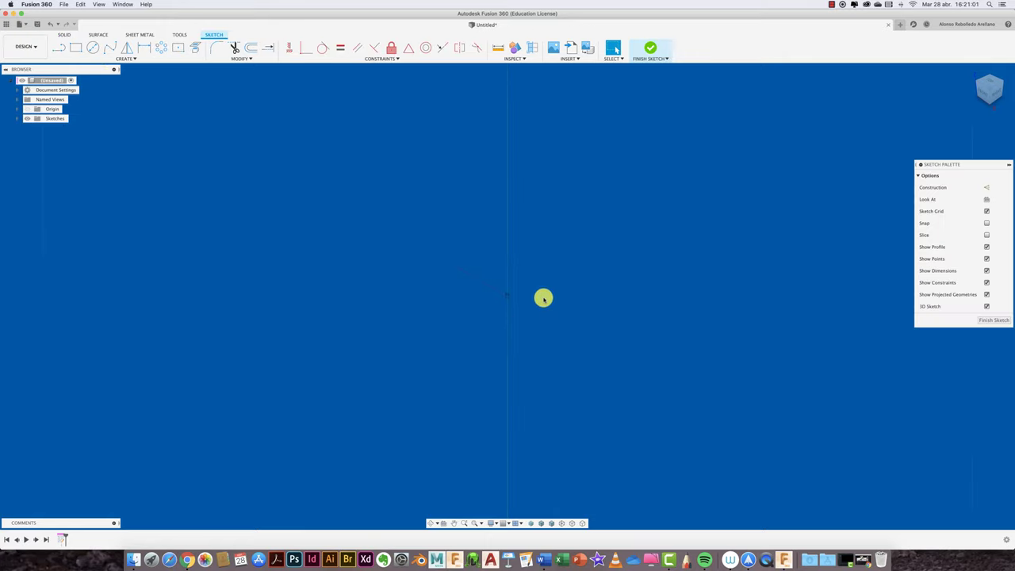
Run the SpurGear sample script from Scripts and Add-Ins
click(180, 34)
click(96, 59)
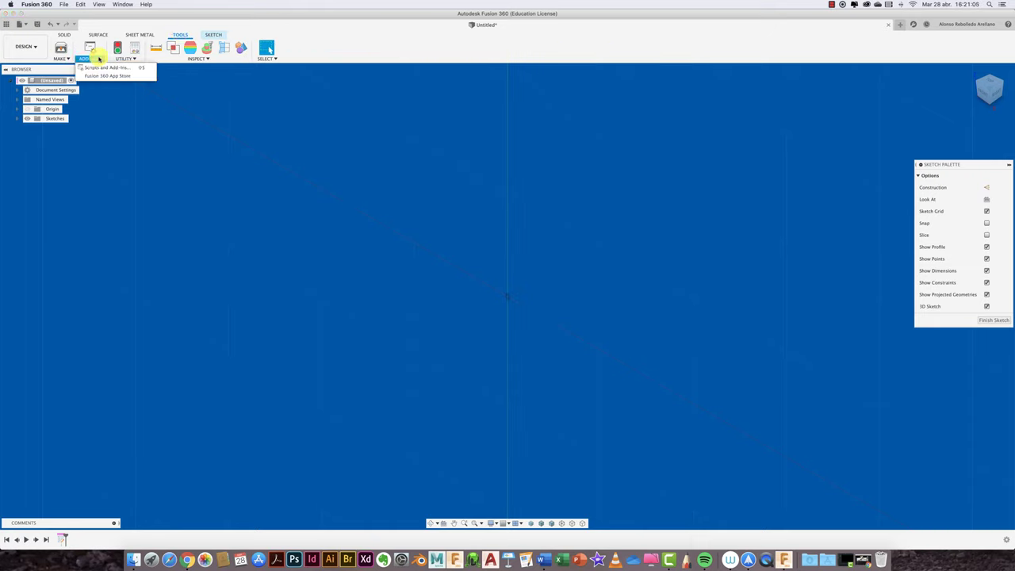
click(104, 68)
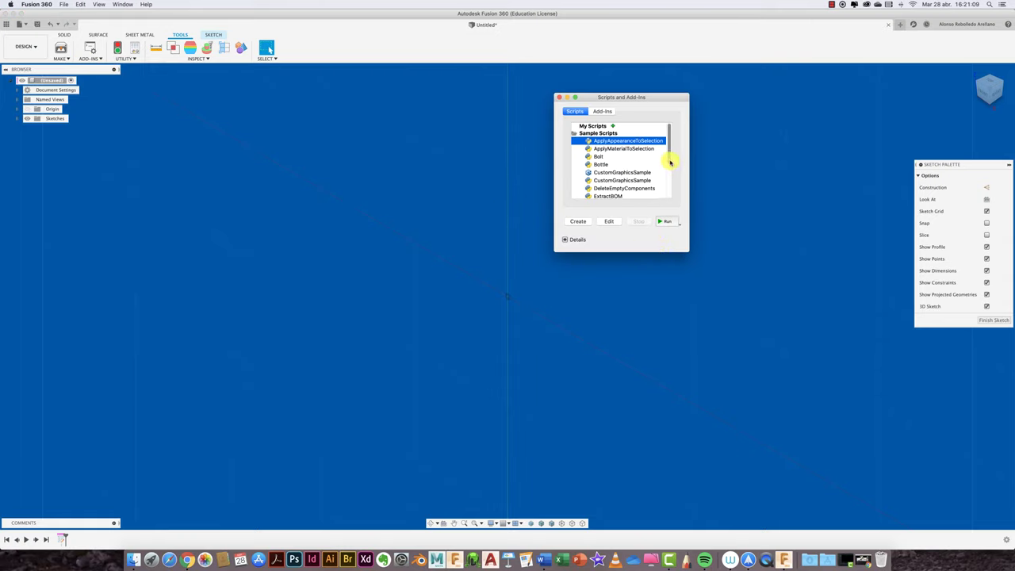
drag(669, 163, 673, 197)
click(607, 179)
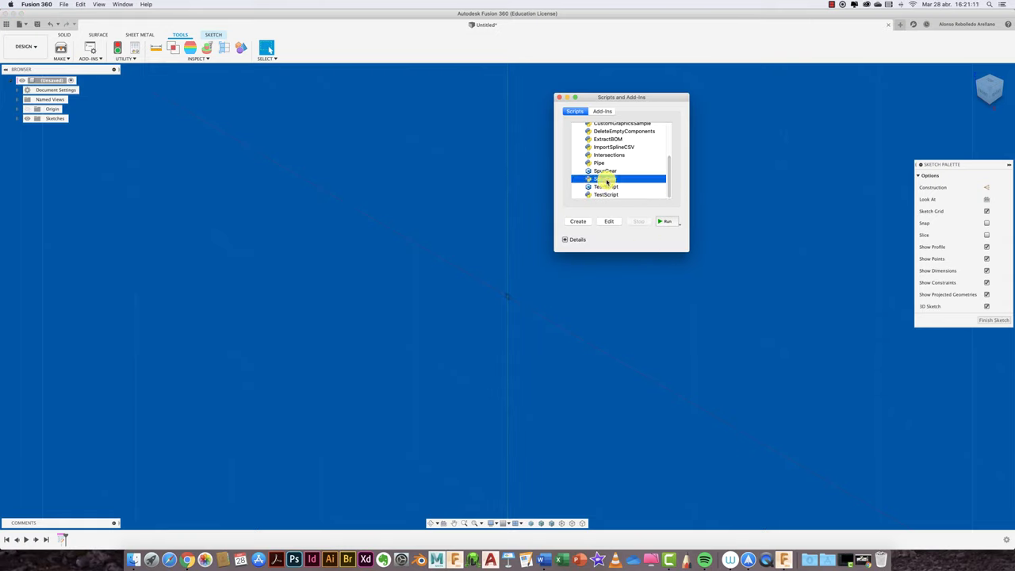
click(666, 222)
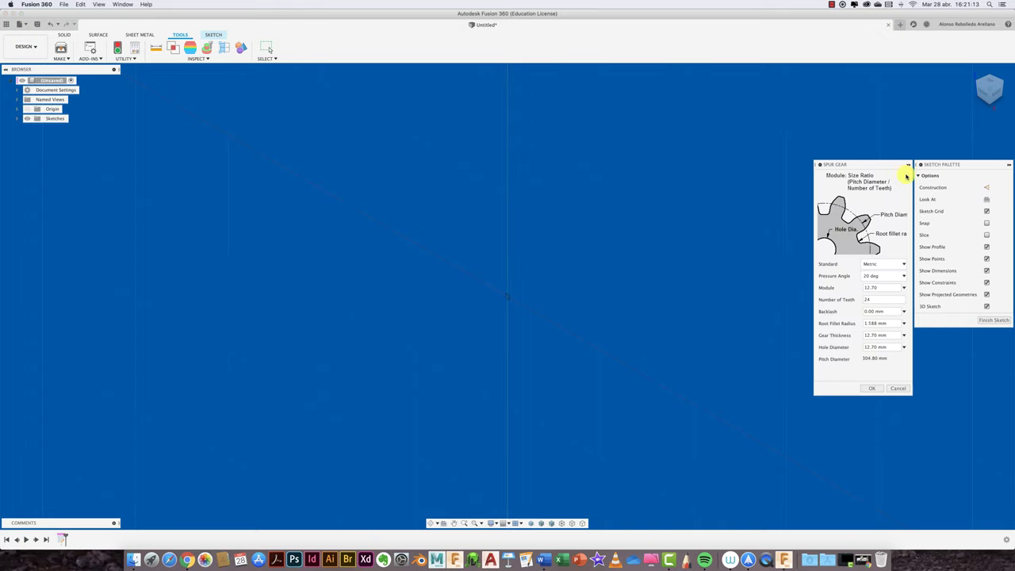
Set the spur gear module to 2 for a 24-tooth, 48 mm pitch diameter gear
drag(880, 164, 695, 138)
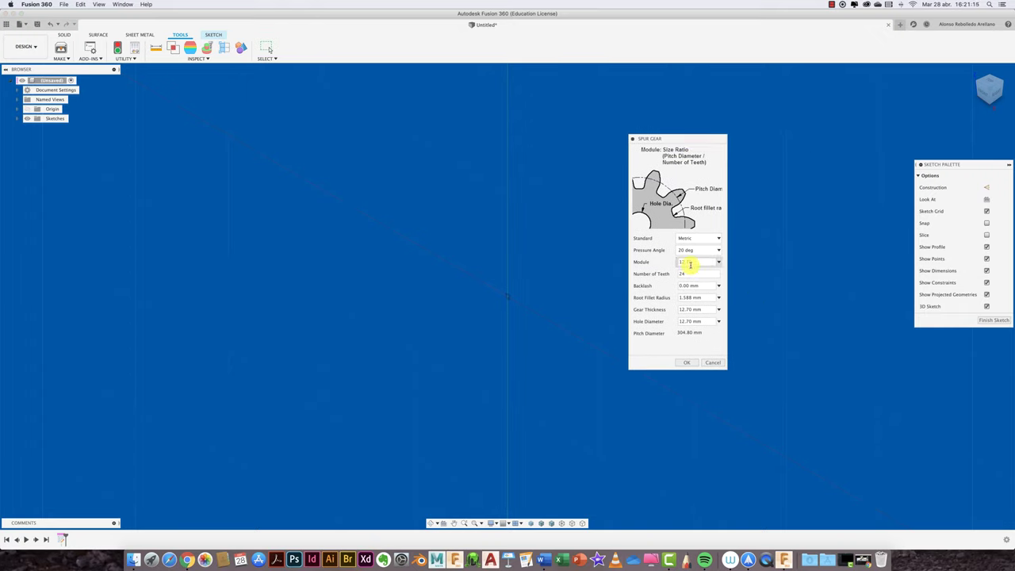
click(697, 256)
click(697, 262)
click(695, 276)
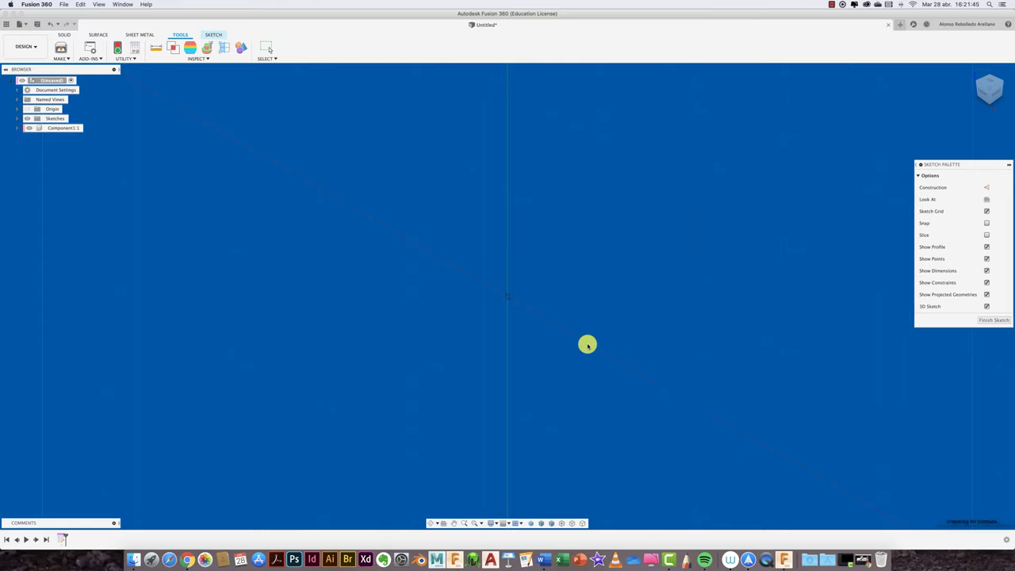
Make a second copy of the 24-tooth spur gear with copy and paste
shift+middle_drag(586, 344, 360, 230)
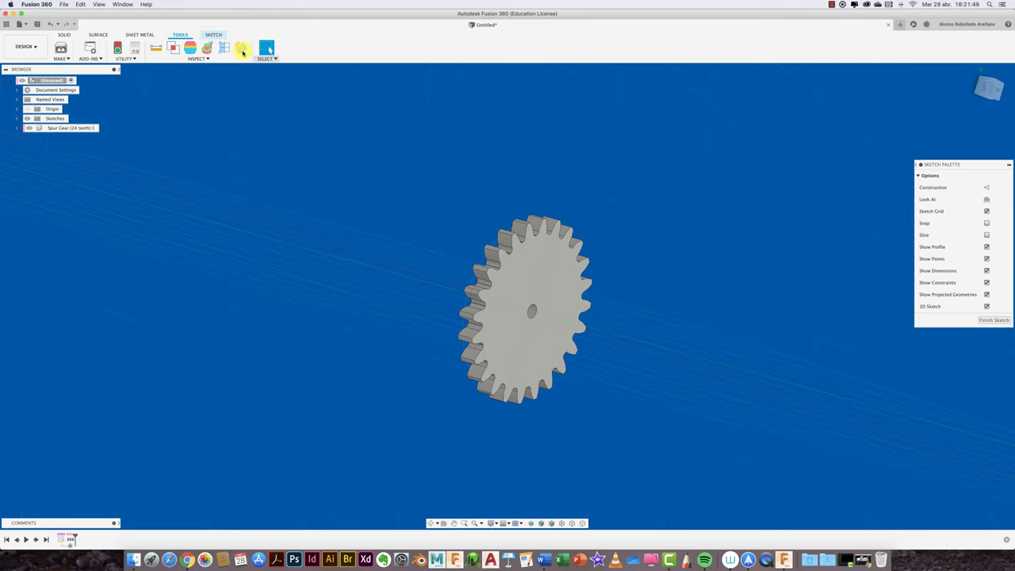
click(76, 129)
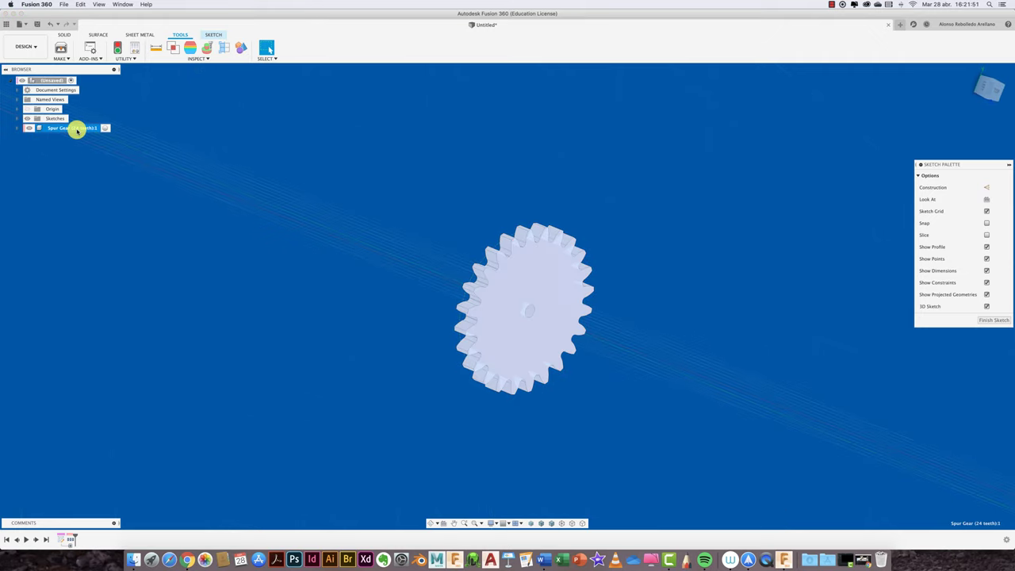
key(ctrl+c)
key(ctrl+v)
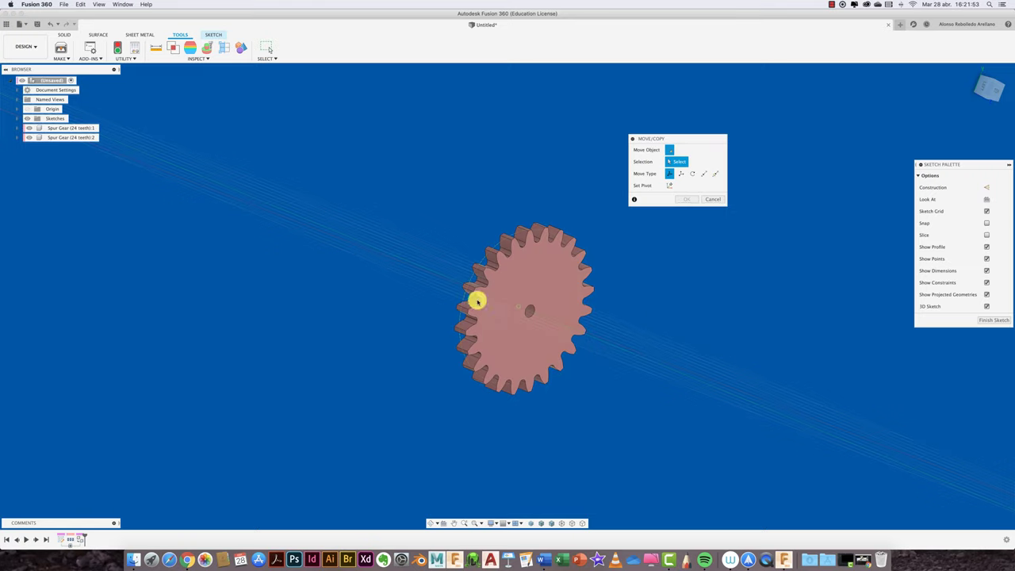
click(711, 200)
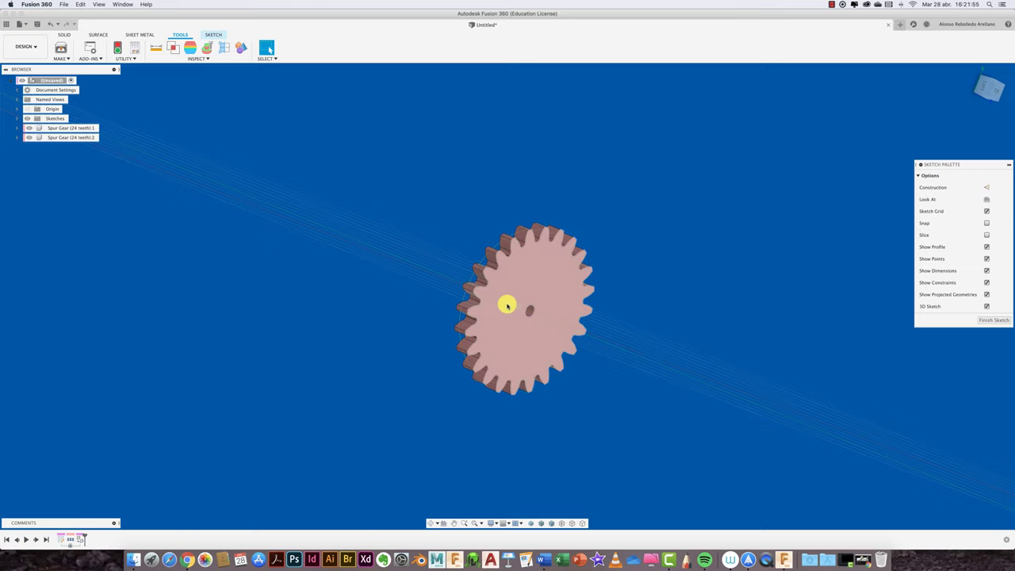
click(70, 138)
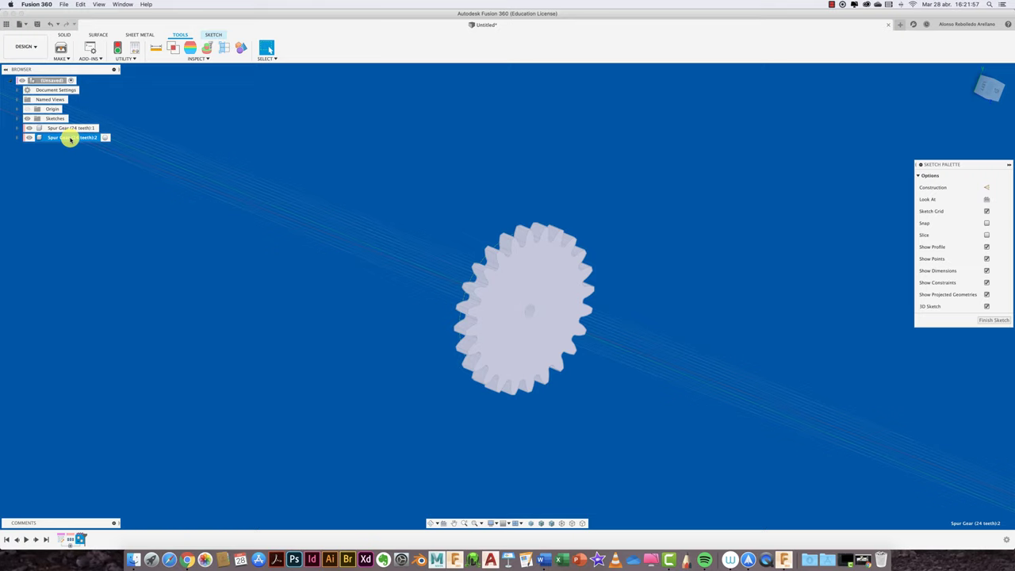
key(m)
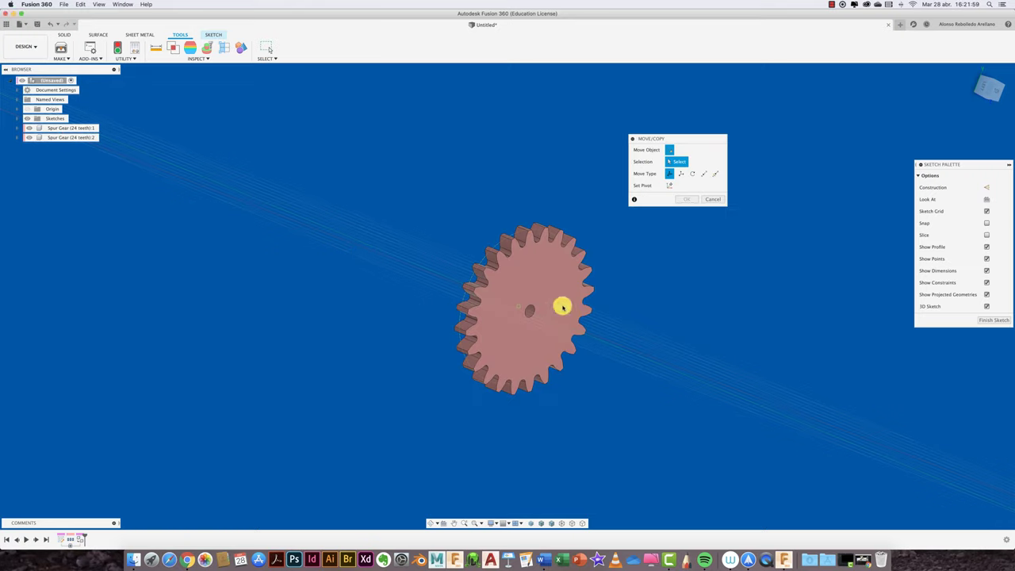
click(713, 199)
Move the second gear 48 mm along X in top view so its teeth mesh with the first
click(83, 138)
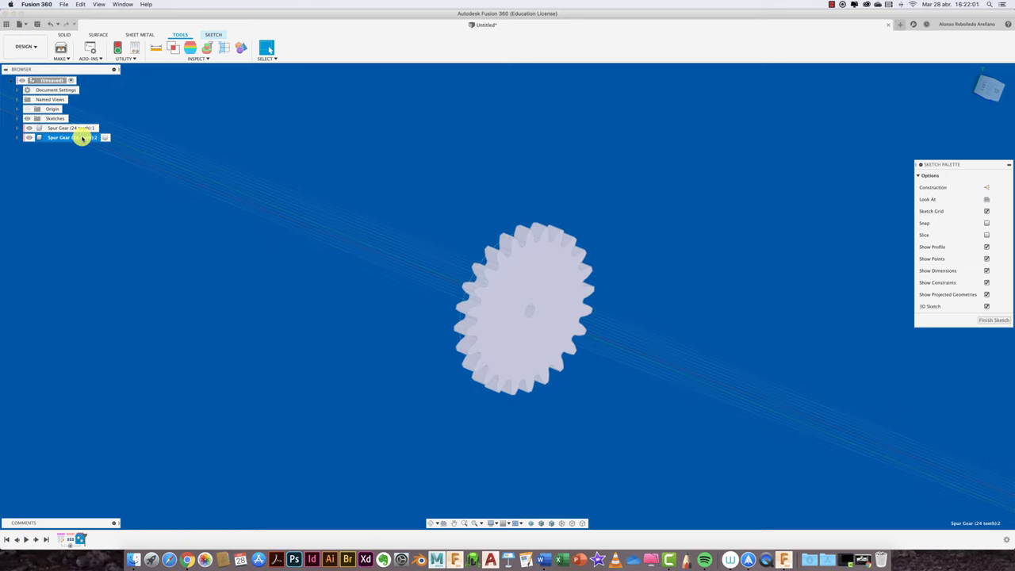
click(106, 138)
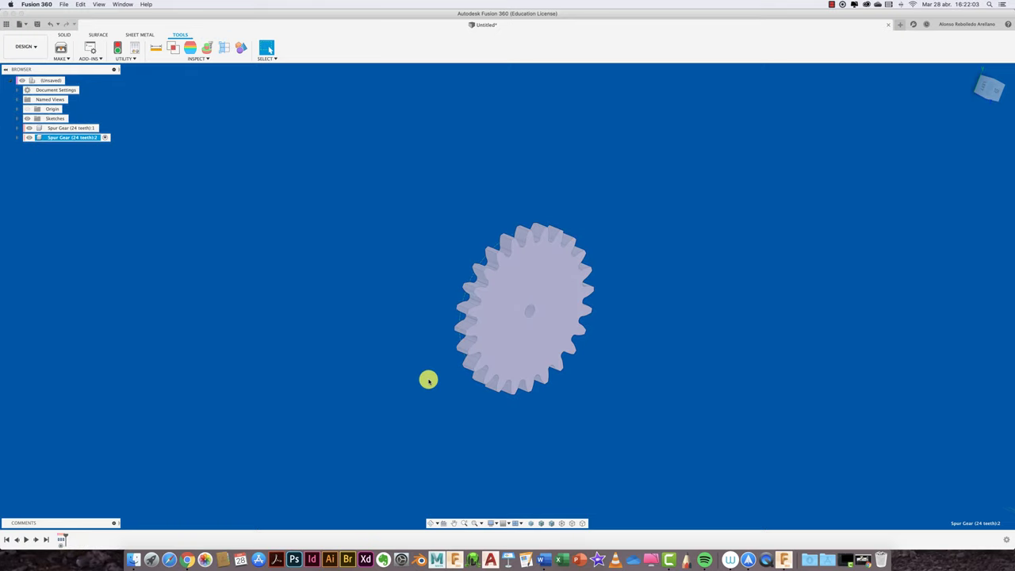
key(m)
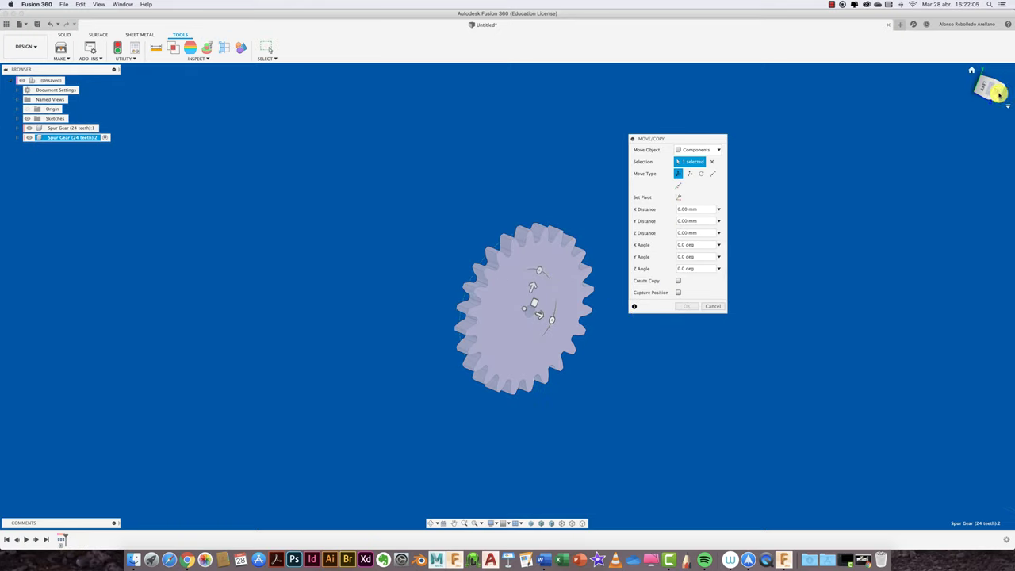
click(997, 94)
mouse_move(582, 301)
mouse_down()
mouse_move(329, 285)
mouse_move(463, 295)
mouse_up()
scroll(383, 281, up, 5)
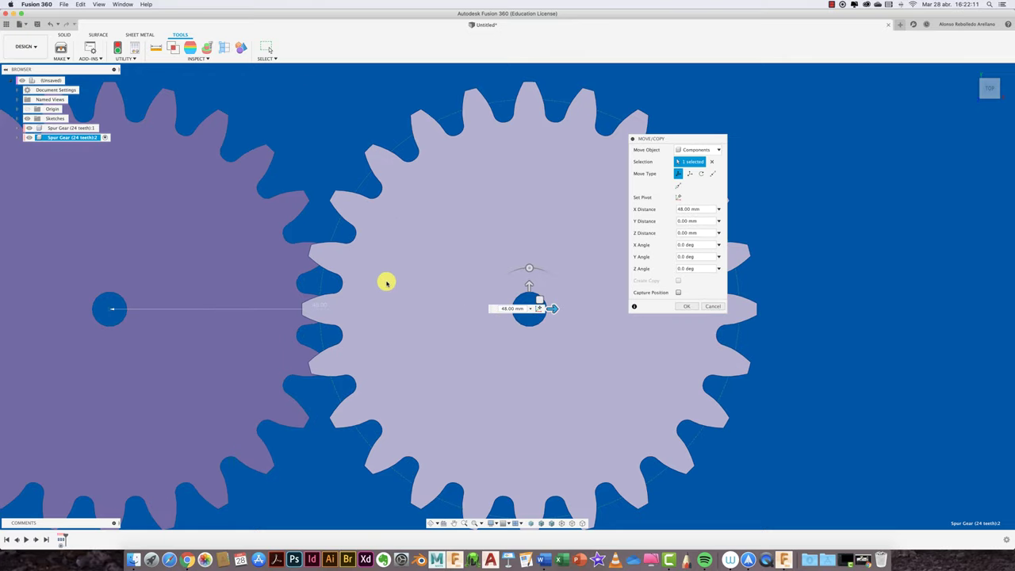
scroll(314, 338, up, 1)
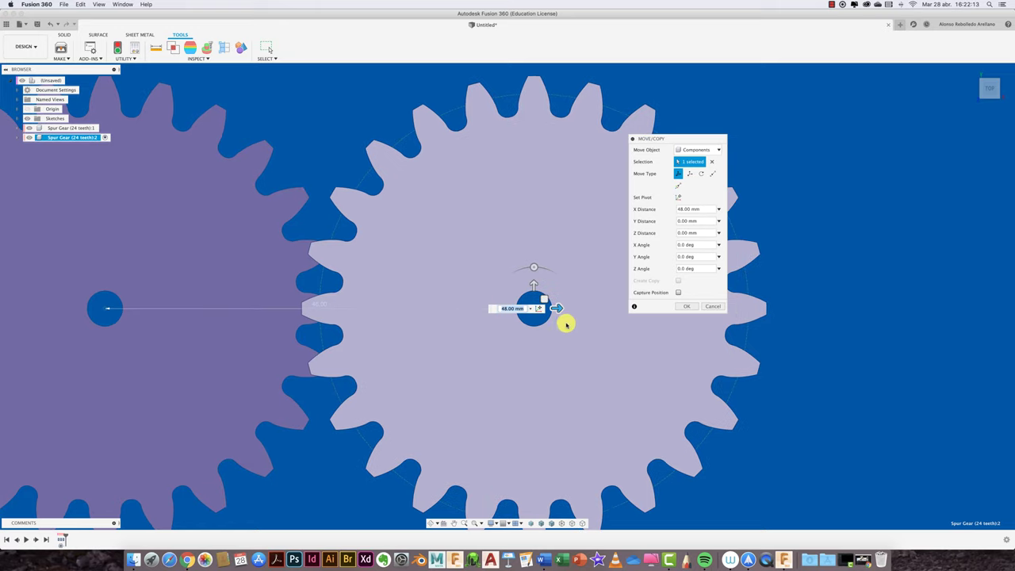
drag(558, 310, 558, 307)
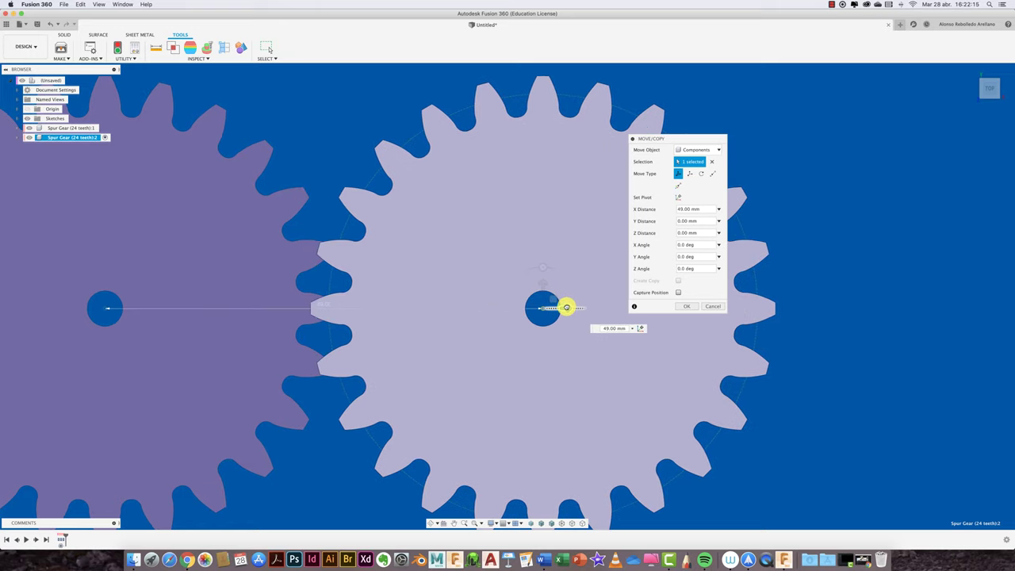
click(695, 306)
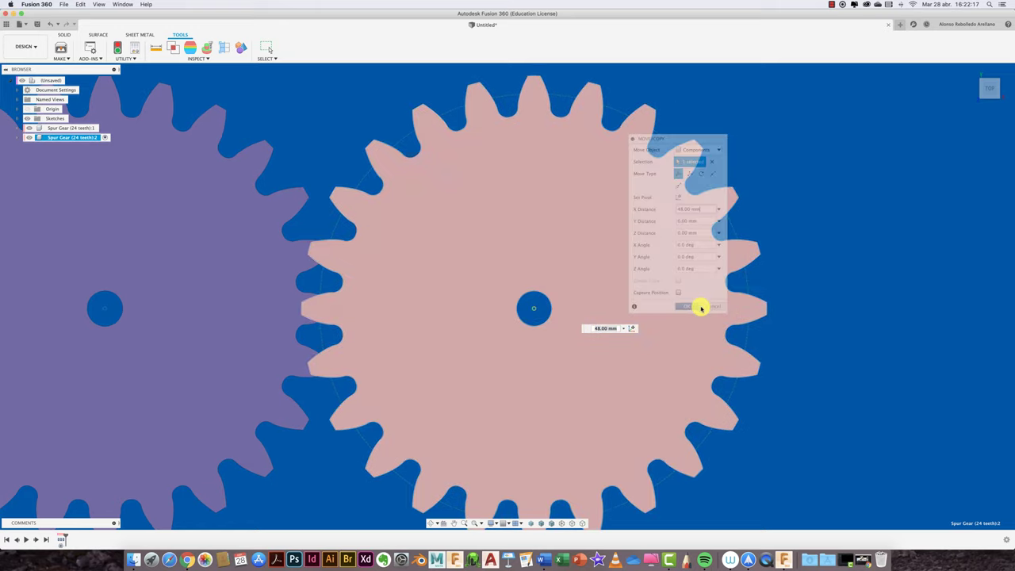
key(F6)
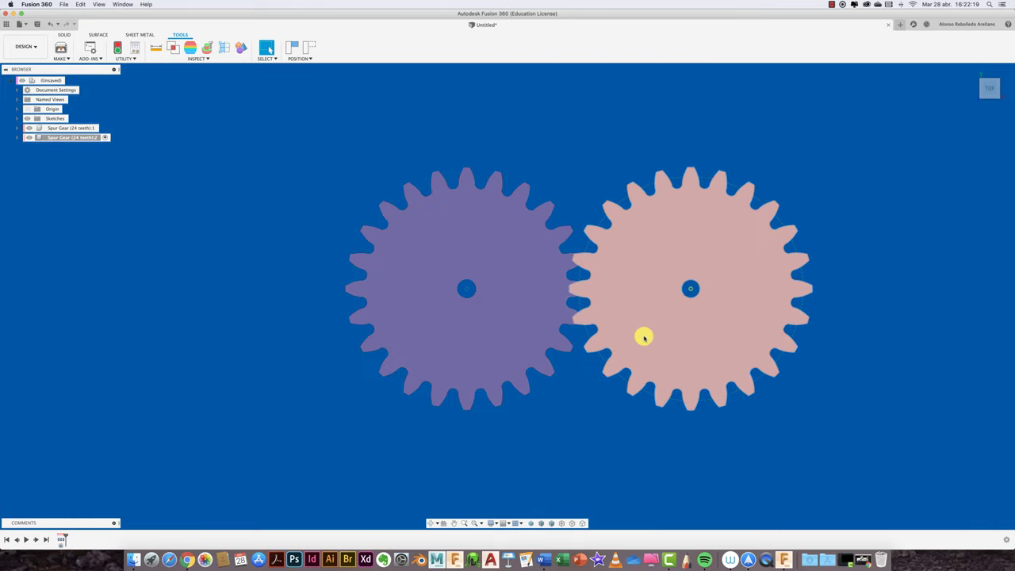
shift+middle_drag(643, 336, 402, 272)
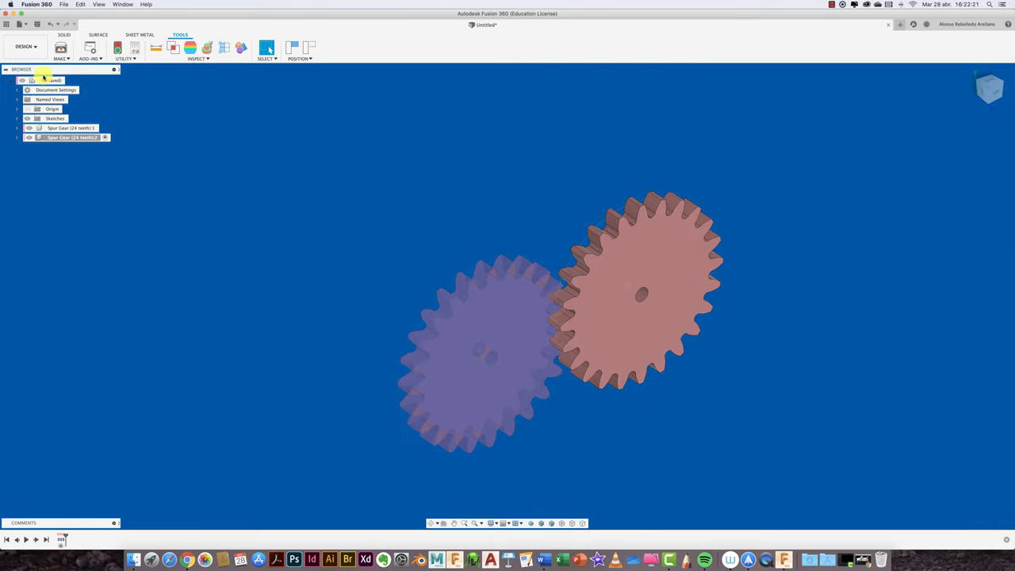
Add a new empty component to the root assembly and select it for renaming to BARRA
click(44, 80)
click(188, 179)
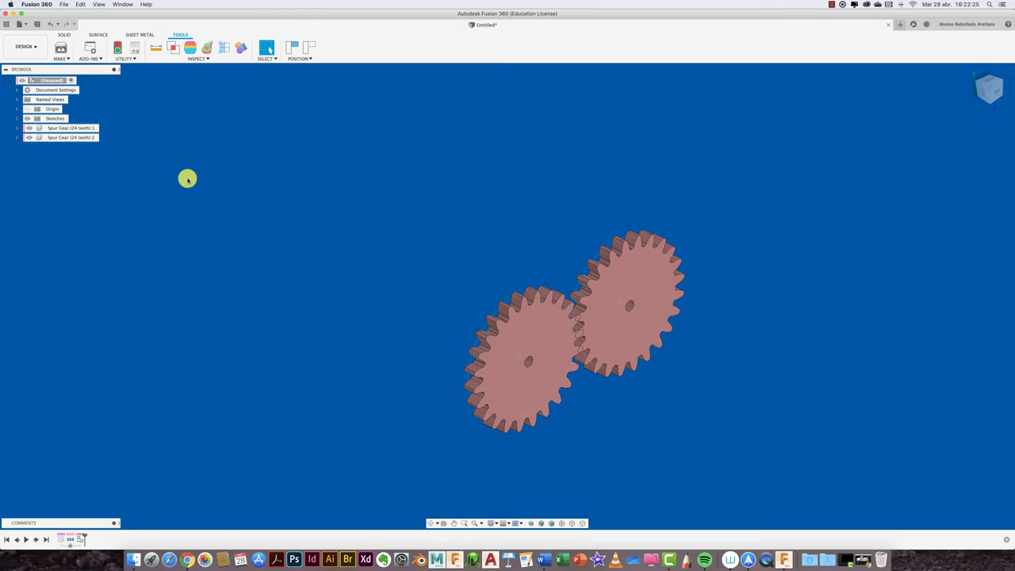
click(68, 36)
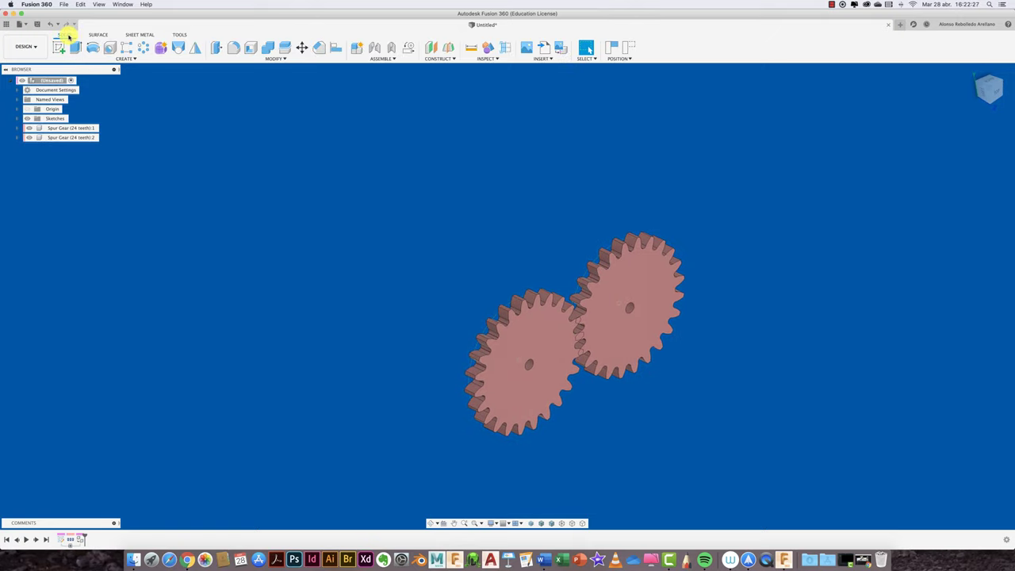
click(72, 79)
right_click(49, 81)
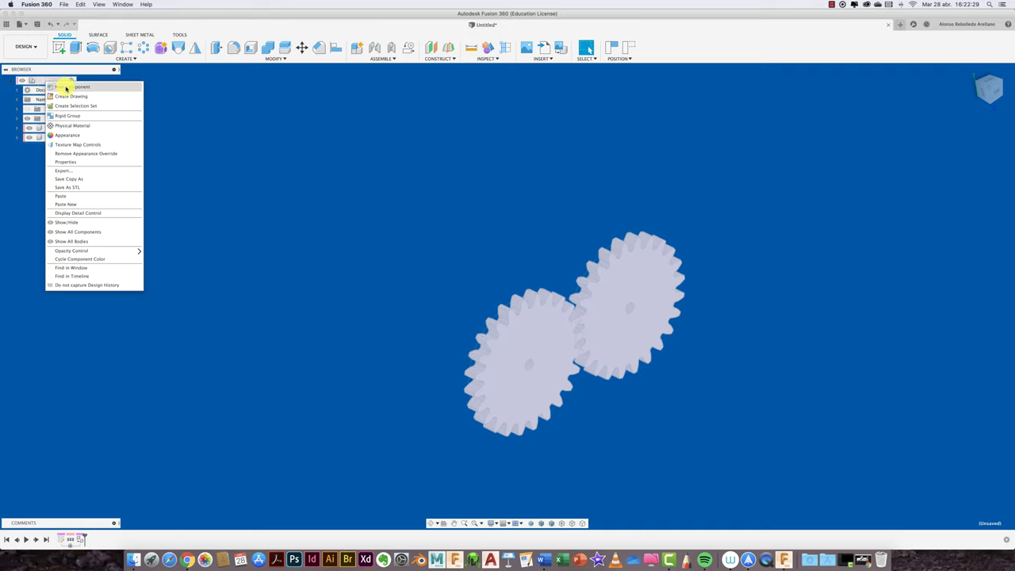
click(65, 85)
click(83, 146)
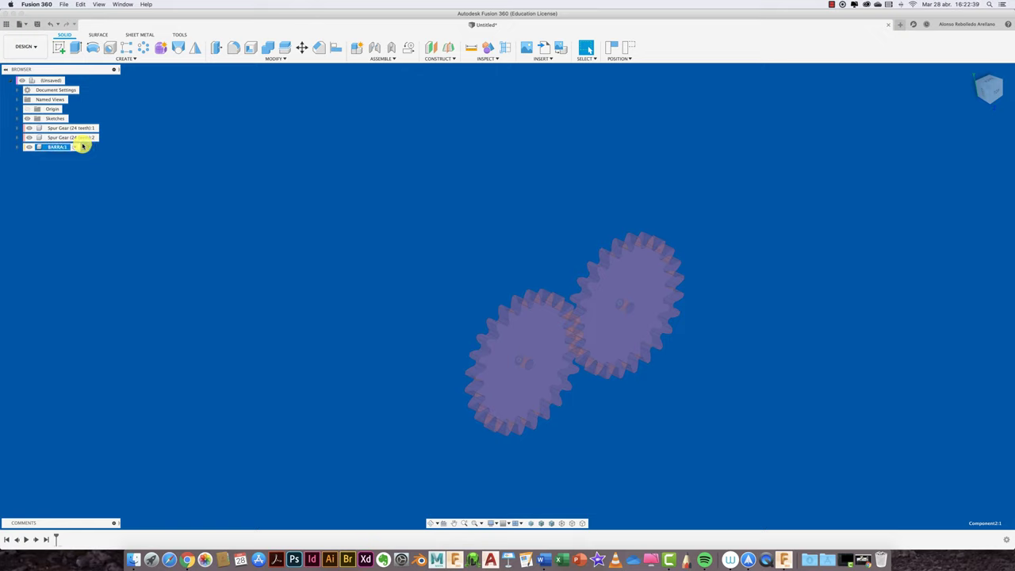
Start a sketch on the front gear face, capturing the gears' moved positions
click(59, 50)
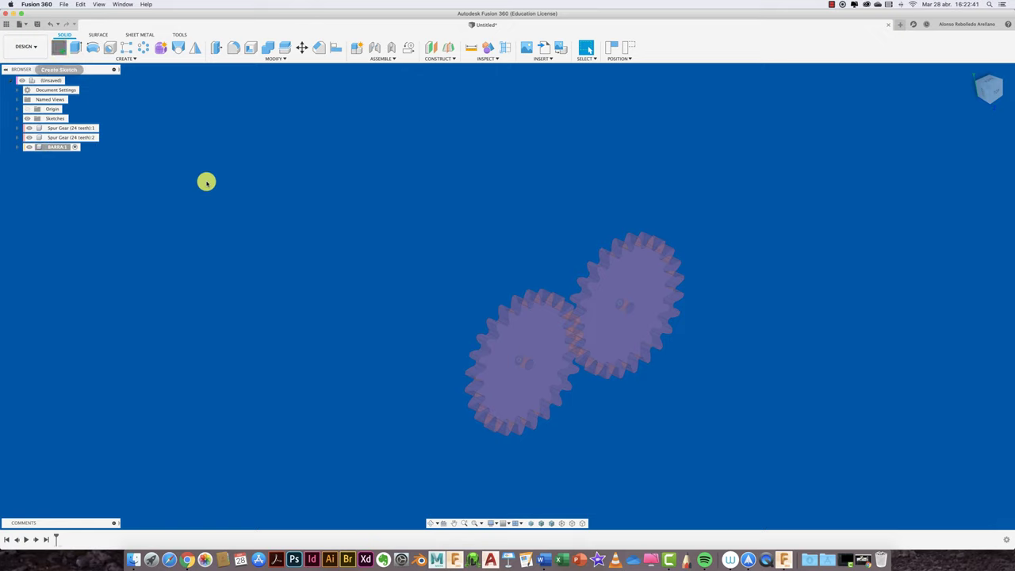
click(532, 383)
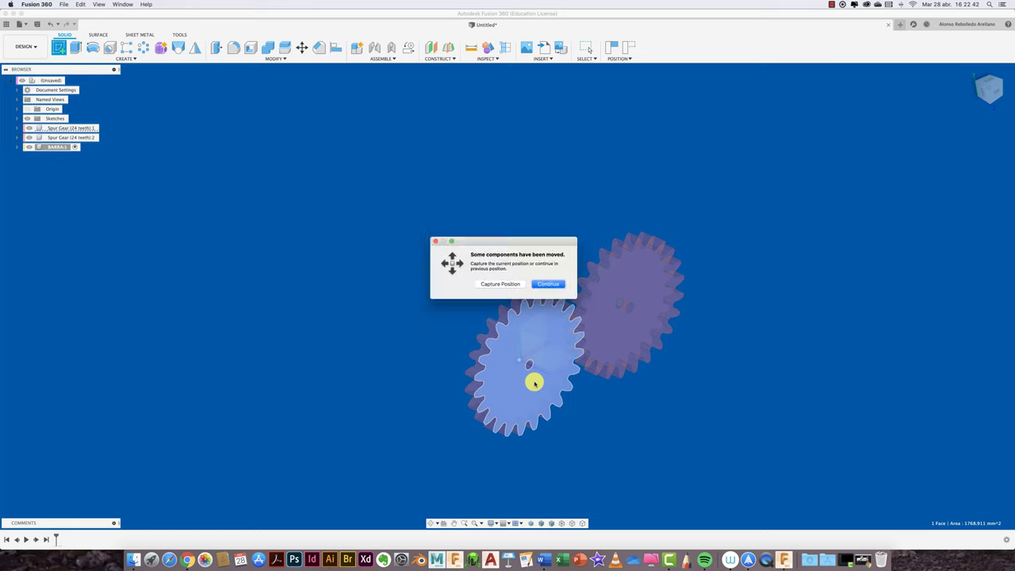
click(498, 286)
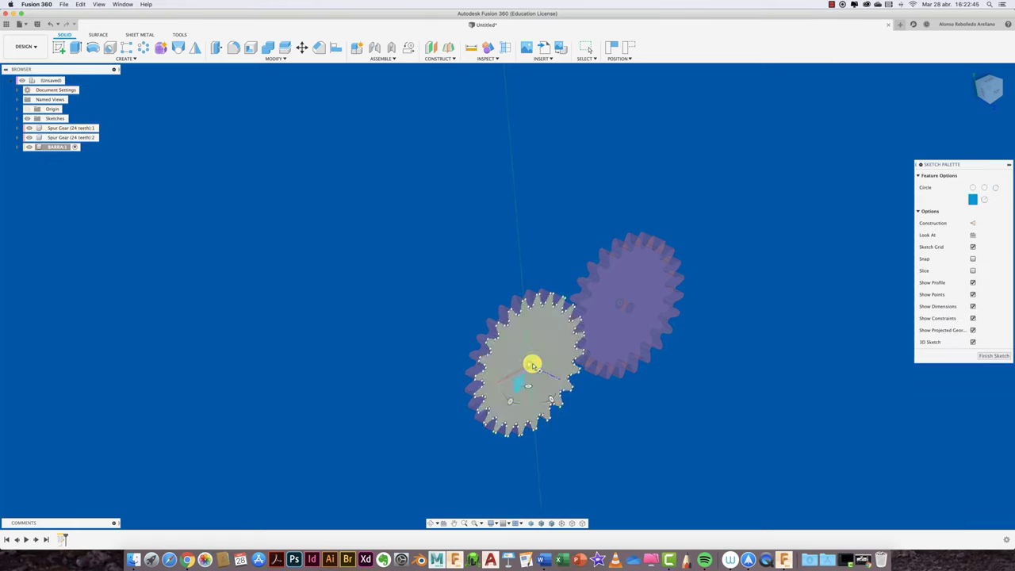
scroll(528, 366, up, 2)
scroll(531, 366, up, 5)
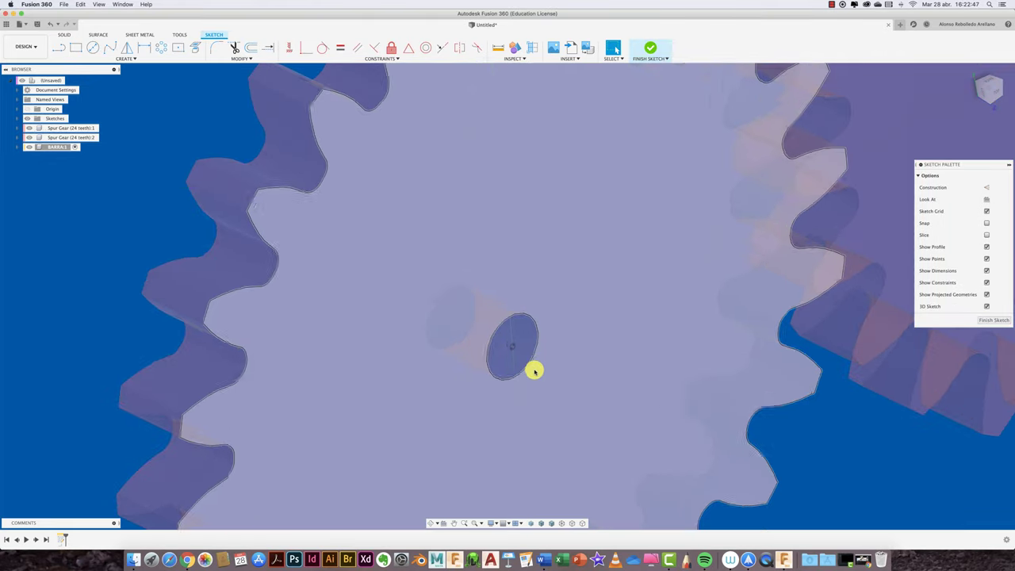
scroll(524, 357, up, 2)
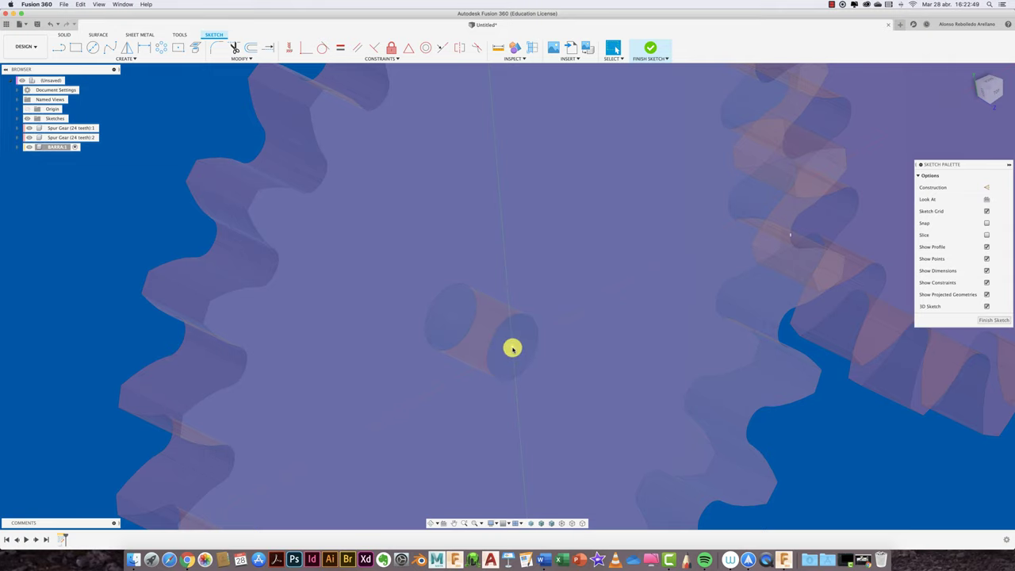
Draw a 4 mm circle centred on the gear's centre point
key(c)
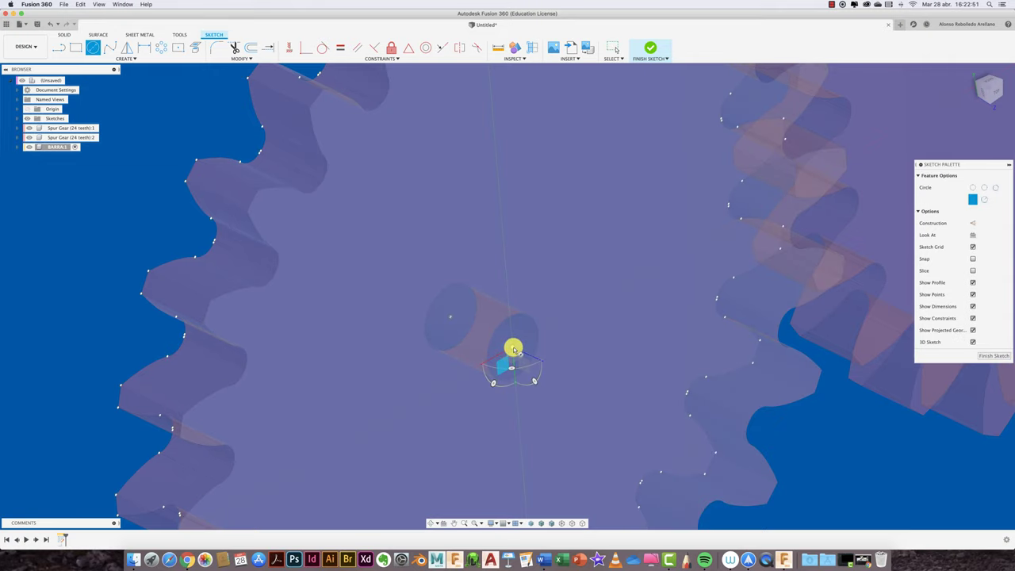
click(512, 347)
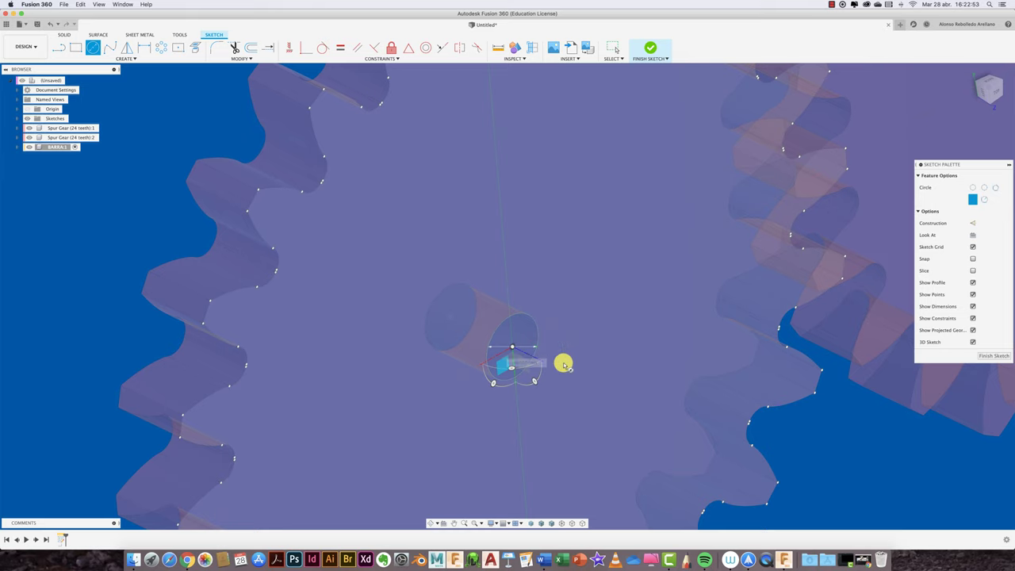
scroll(562, 361, down, 2)
scroll(561, 362, down, 3)
Extrude the 4 mm centre circle -20 mm into a cylindrical bar from the gear
key(e)
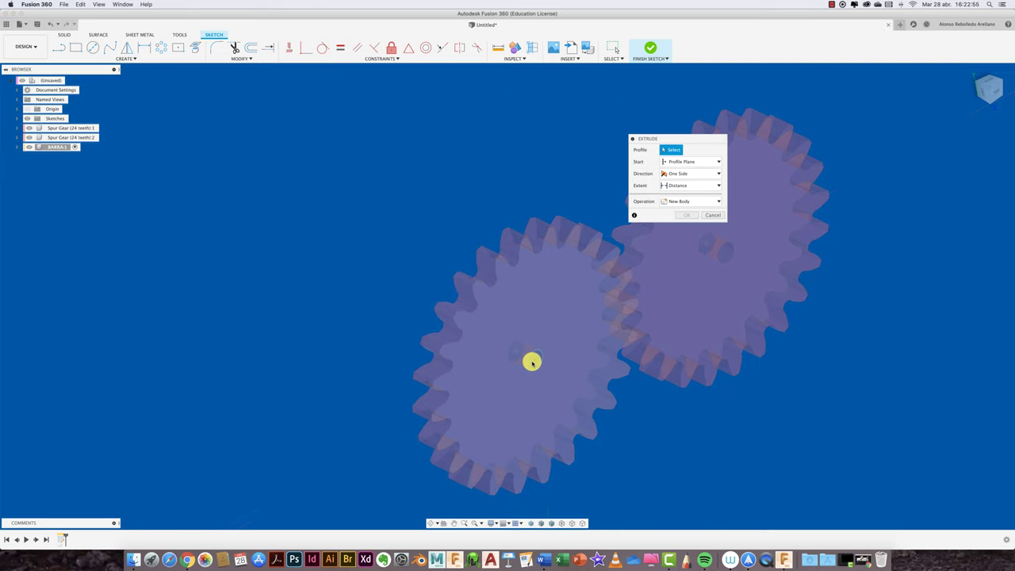
click(532, 363)
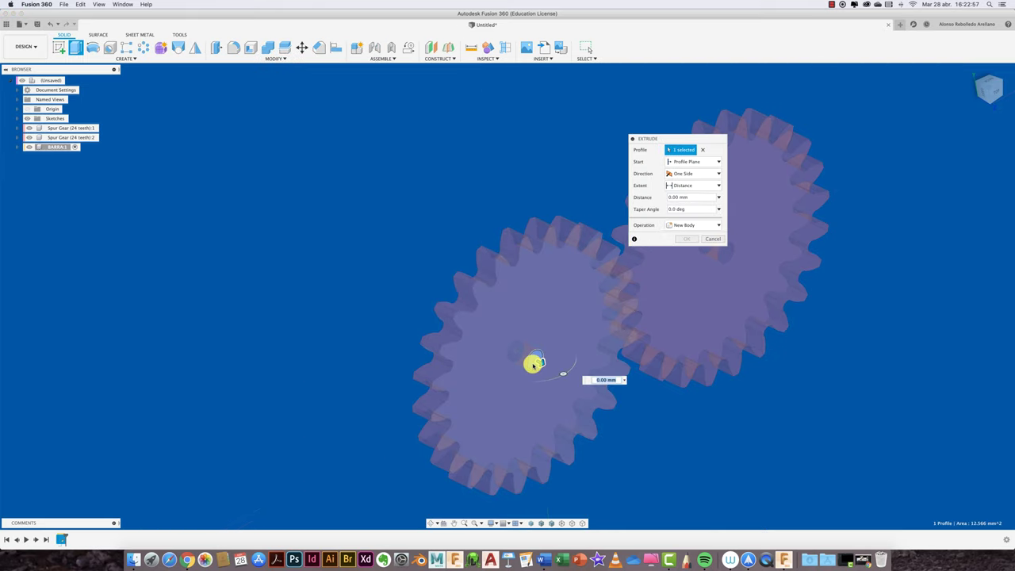
drag(542, 365, 396, 292)
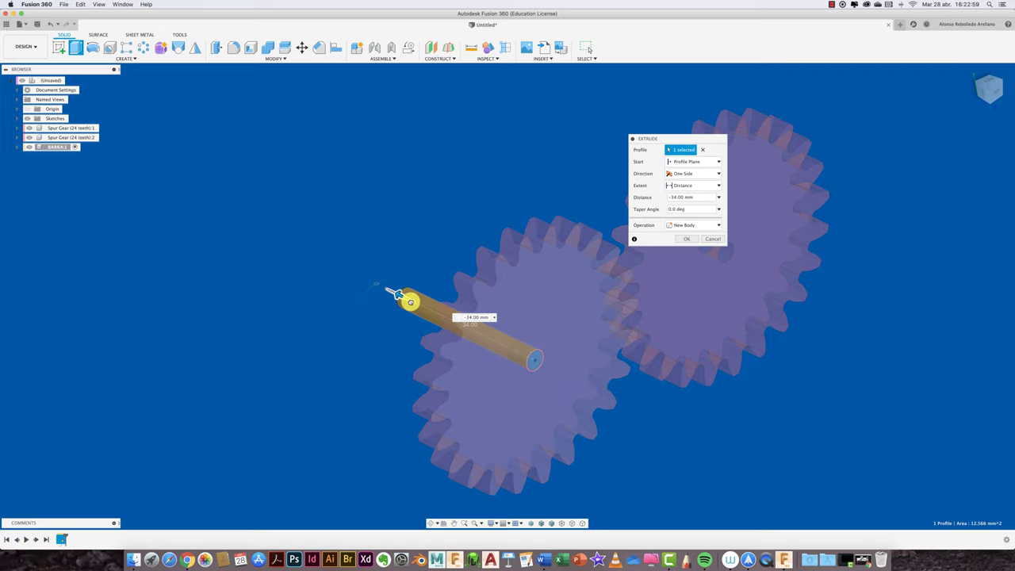
shift+middle_drag(410, 301, 426, 296)
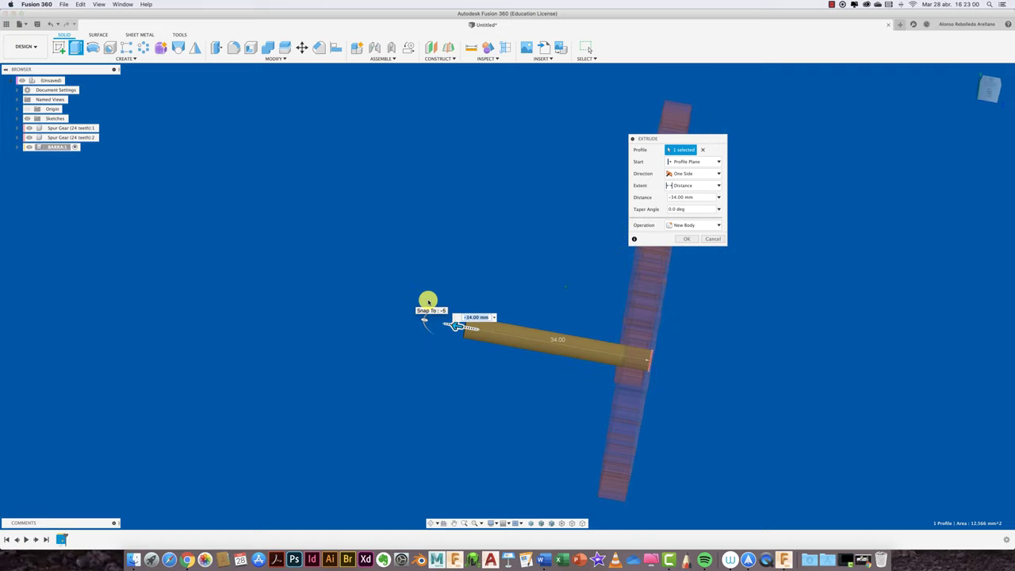
click(986, 92)
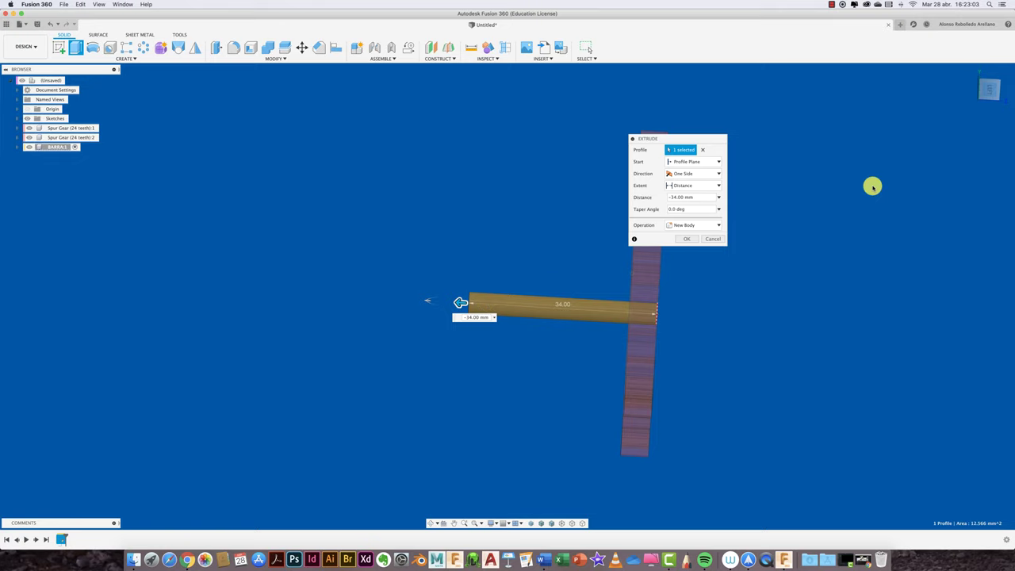
click(989, 92)
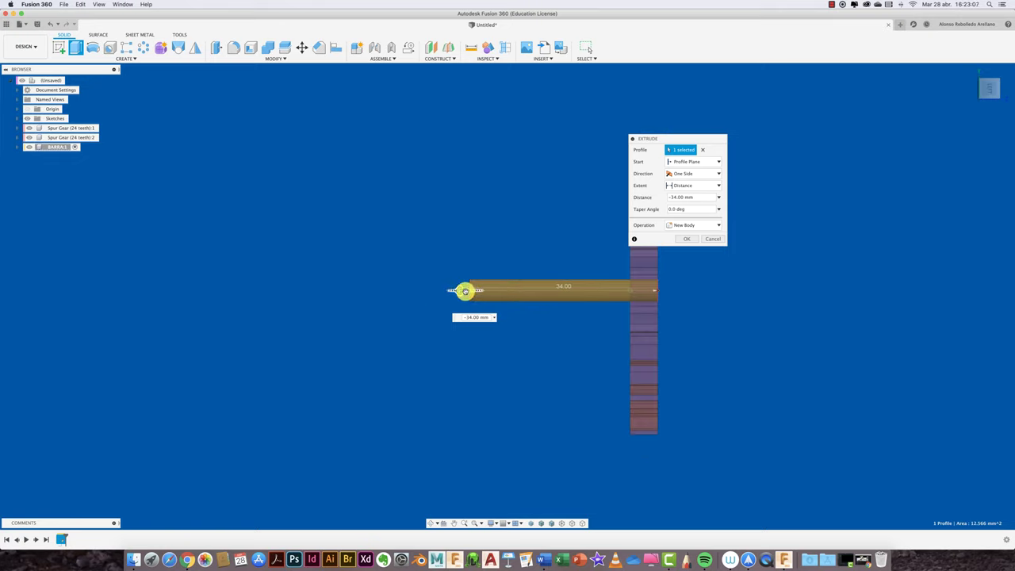
drag(465, 291, 539, 295)
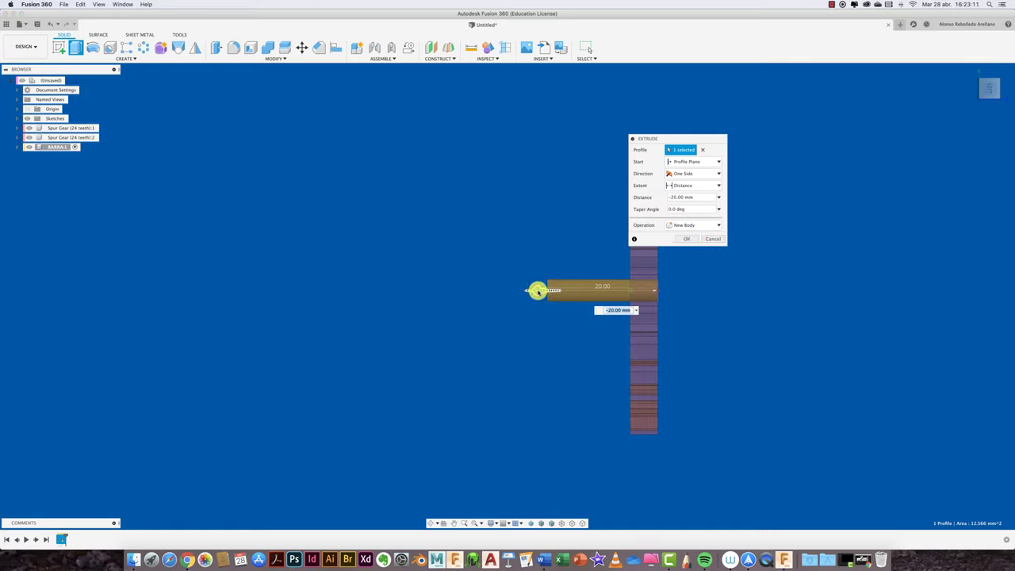
click(687, 239)
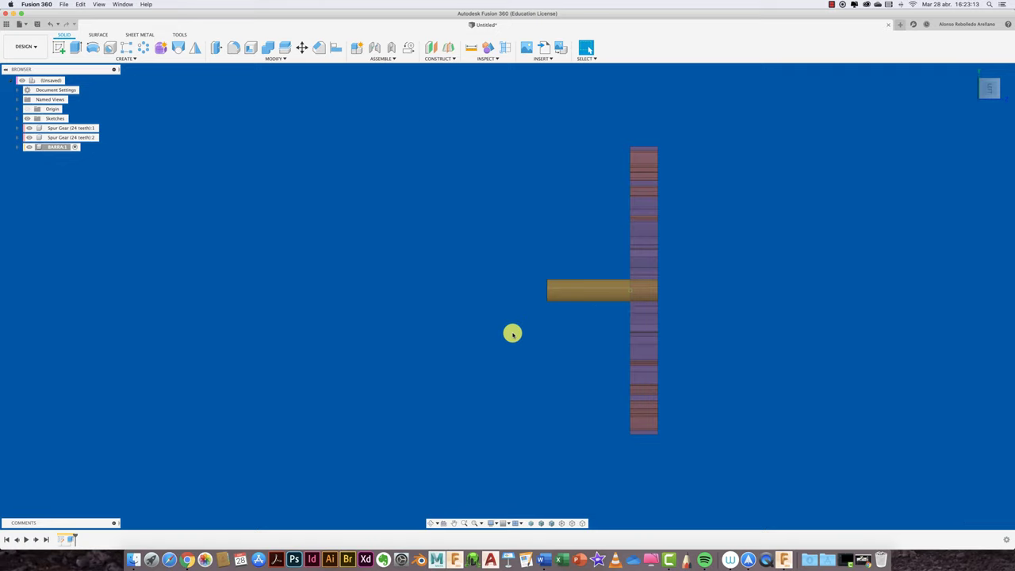
shift+middle_drag(513, 333, 423, 318)
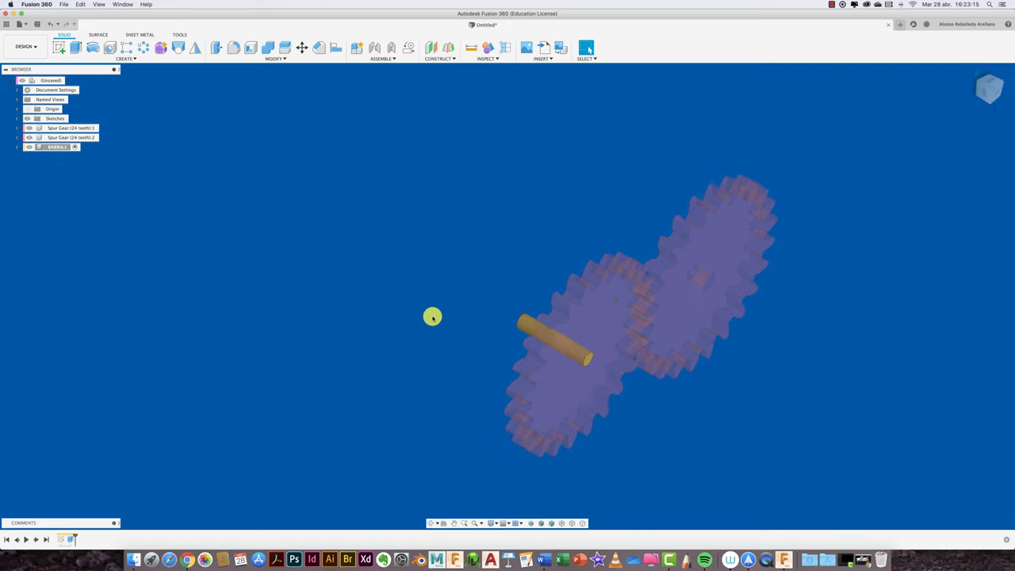
Select the BARRA shaft component to check it passes through the first gear
click(54, 146)
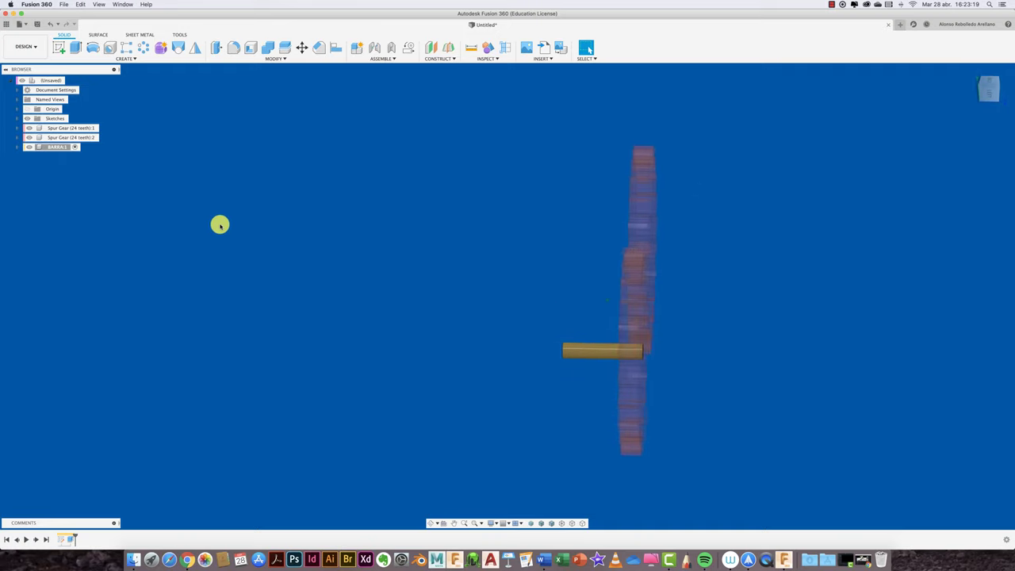
click(52, 80)
click(219, 188)
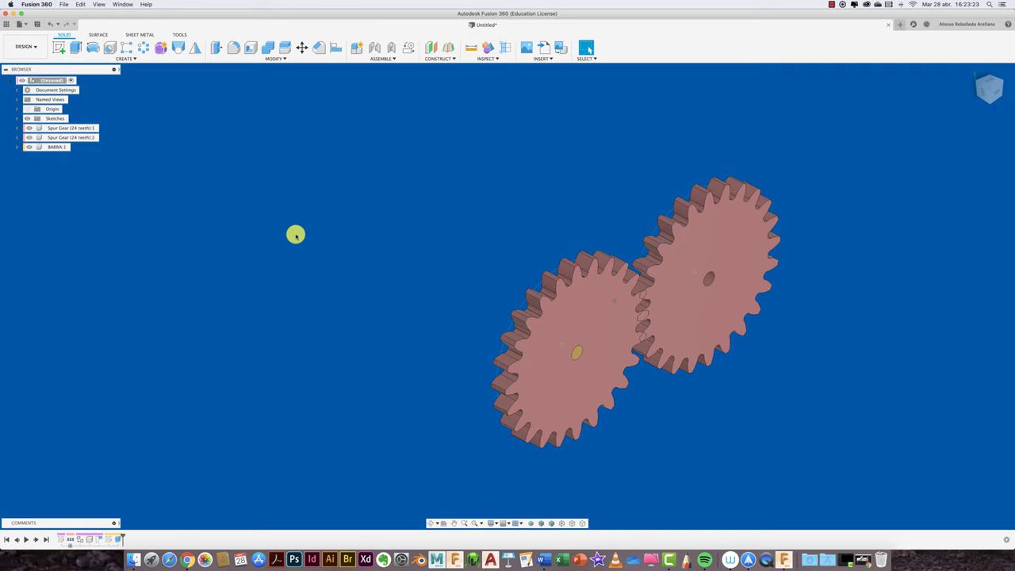
Lock the first spur gear to the BARRA bar with a rigid as-built joint
click(394, 56)
click(570, 338)
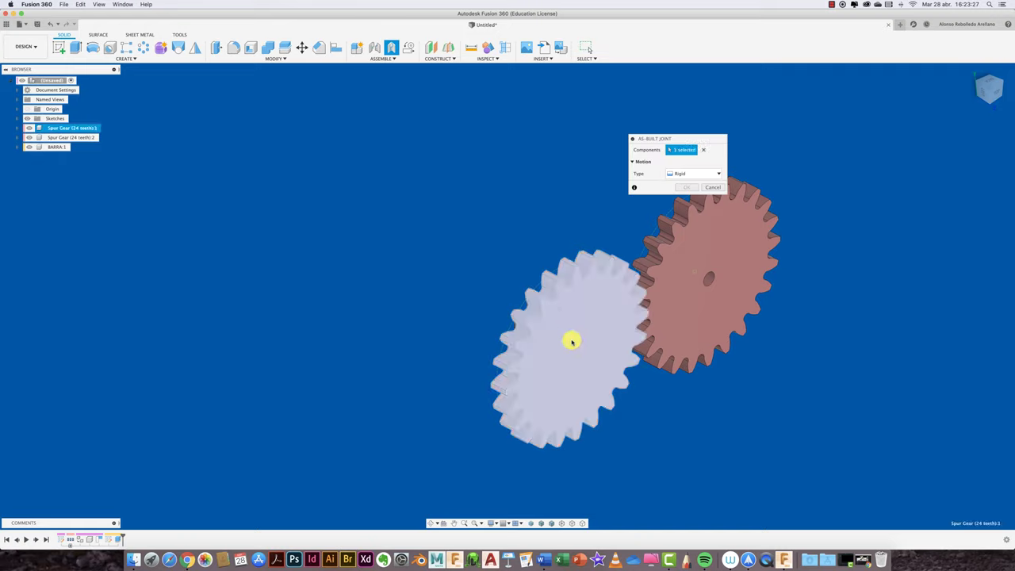
mouse_move(570, 338)
shift+middle_down()
mouse_move(524, 341)
mouse_move(564, 338)
mouse_move(674, 173)
shift+middle_up()
click(564, 337)
click(687, 199)
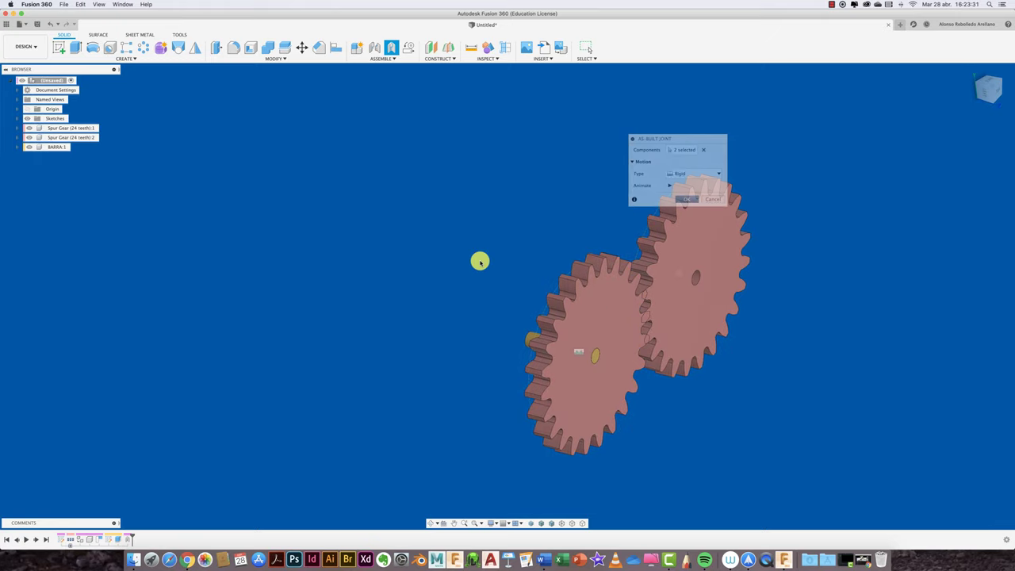
click(57, 156)
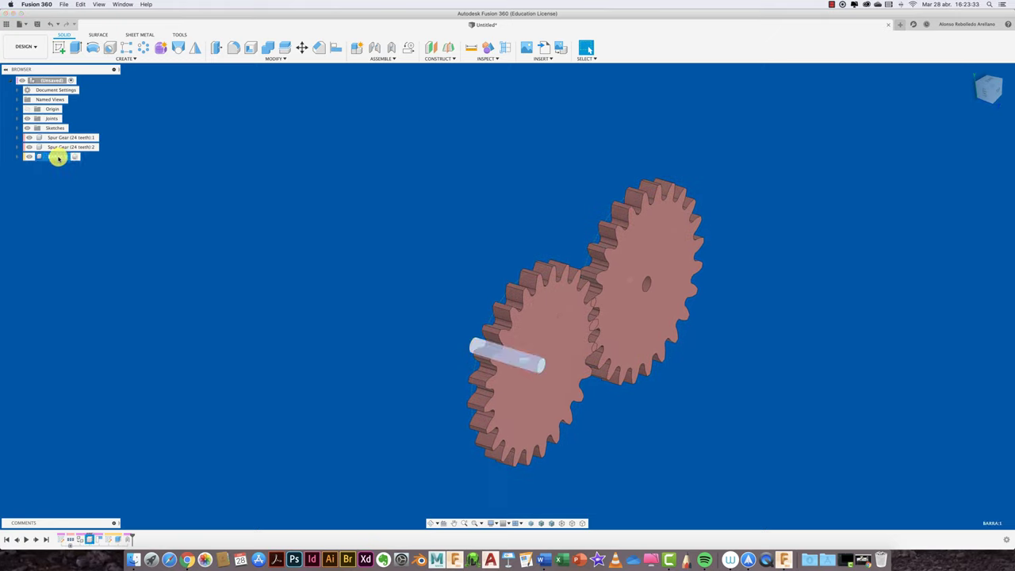
Paste a copy of the shaft as BARRA:2 and move it 48 mm along X into the second gear
key(super+v)
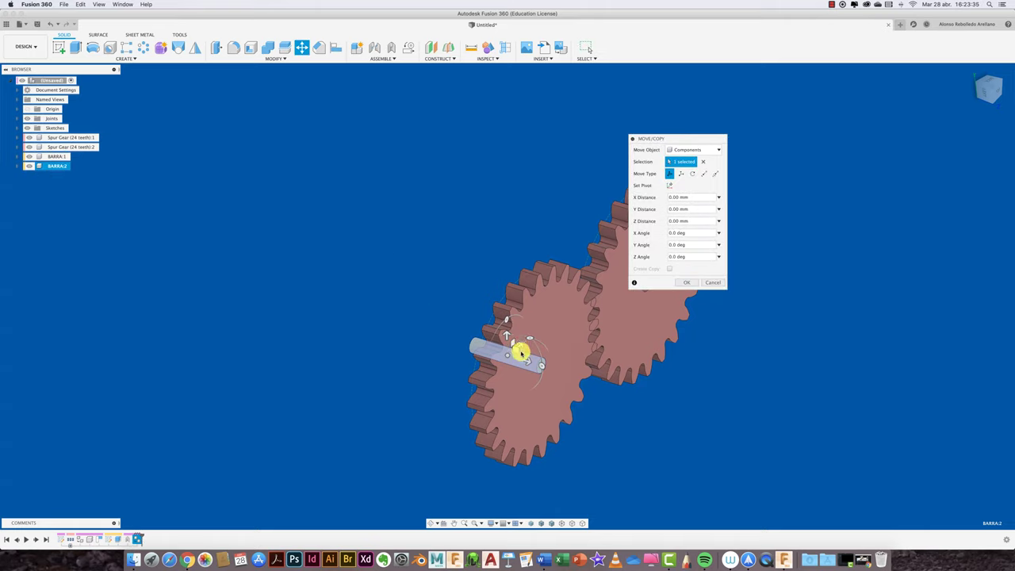
drag(520, 342, 602, 277)
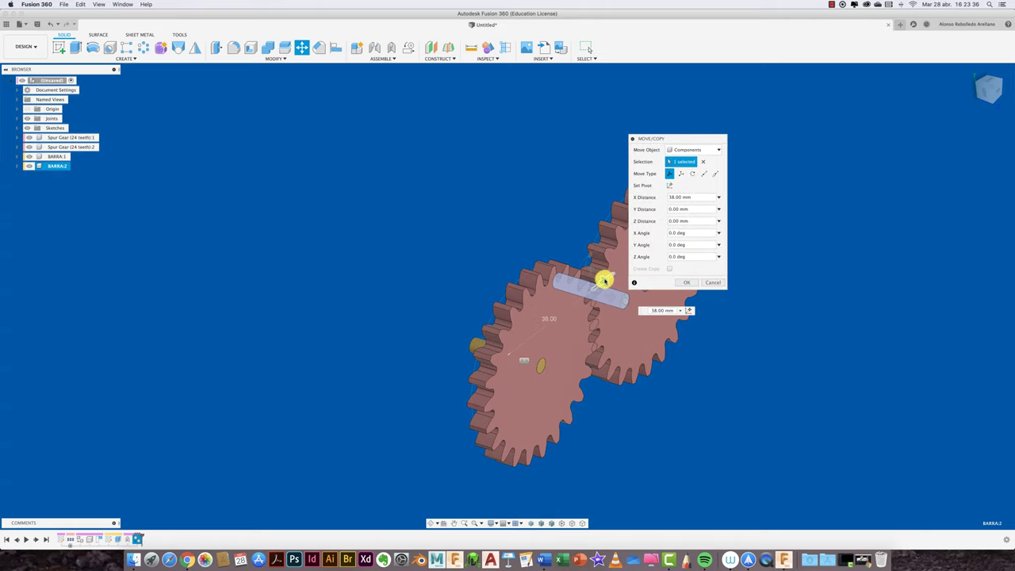
click(996, 91)
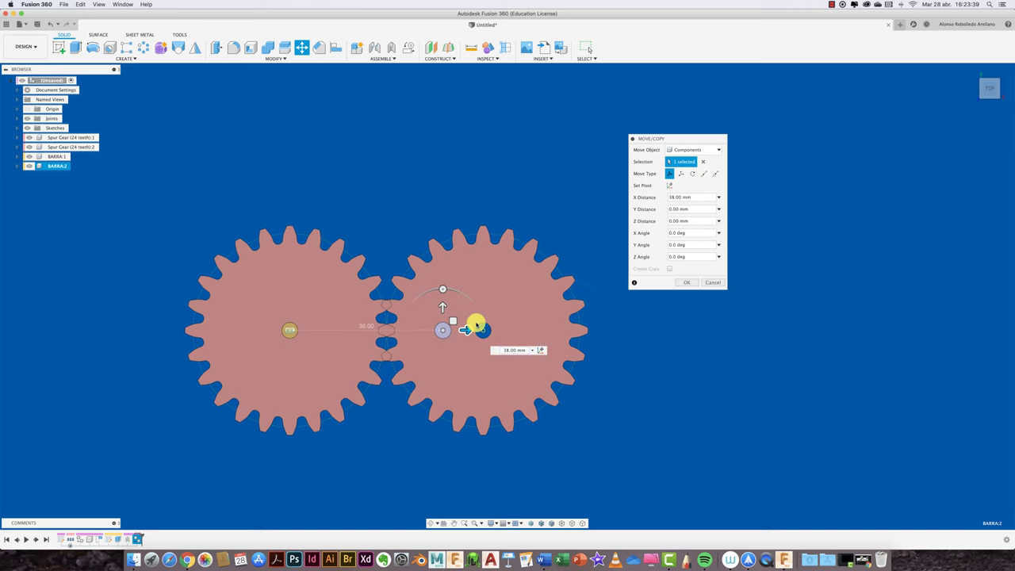
scroll(468, 332, up, 5)
scroll(468, 332, up, 1)
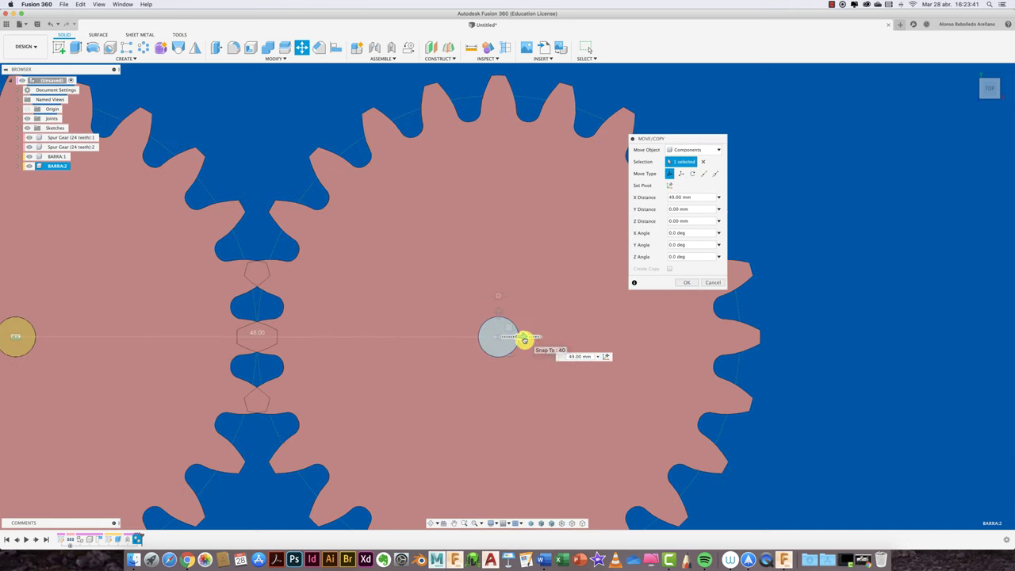
scroll(516, 340, down, 3)
scroll(686, 283, down, 3)
scroll(687, 283, down, 3)
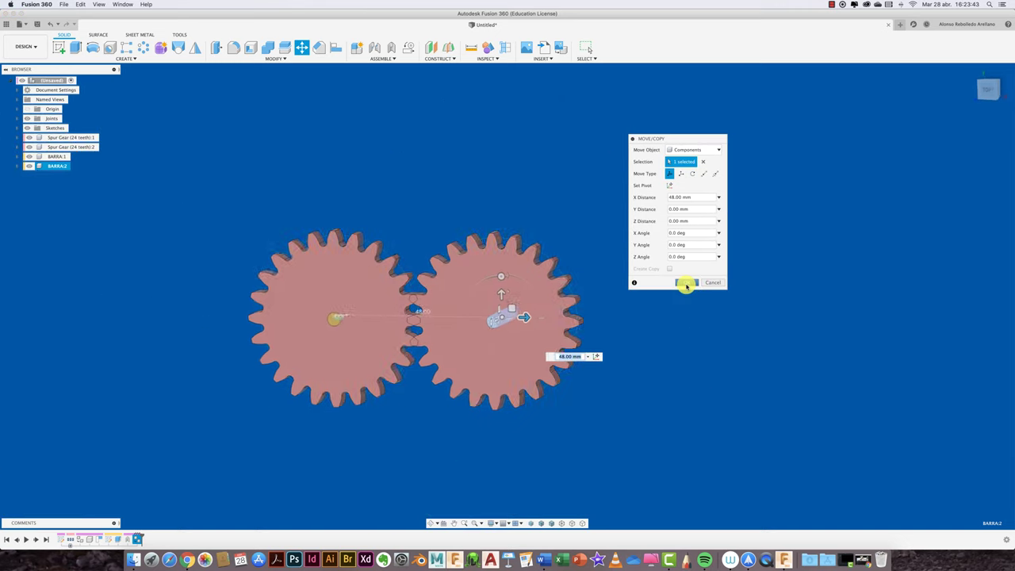
click(686, 282)
shift+middle_drag(686, 283, 659, 310)
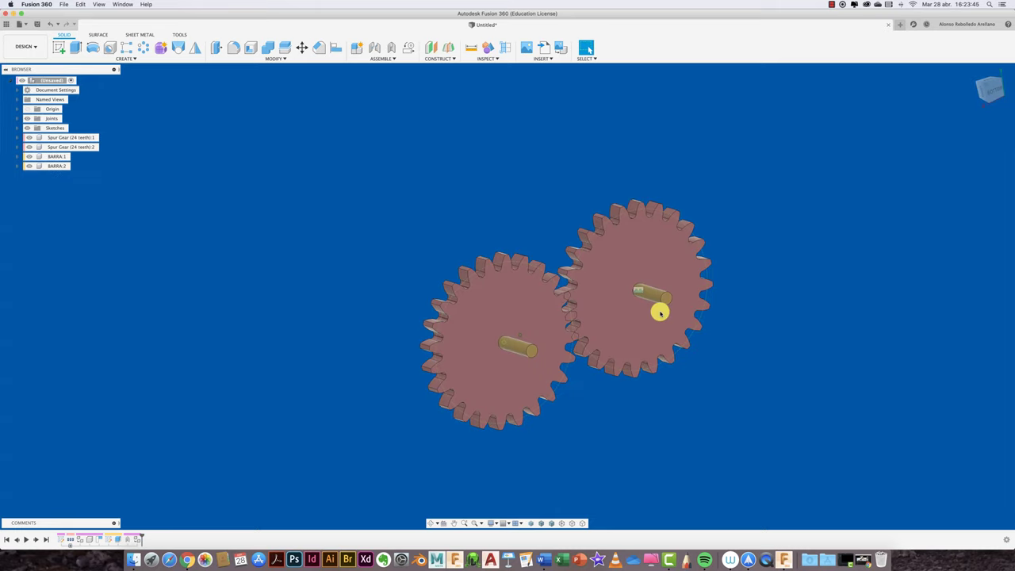
Fix the second spur gear to shaft BARRA:2 with a rigid as-built joint
click(394, 48)
click(516, 337)
click(528, 356)
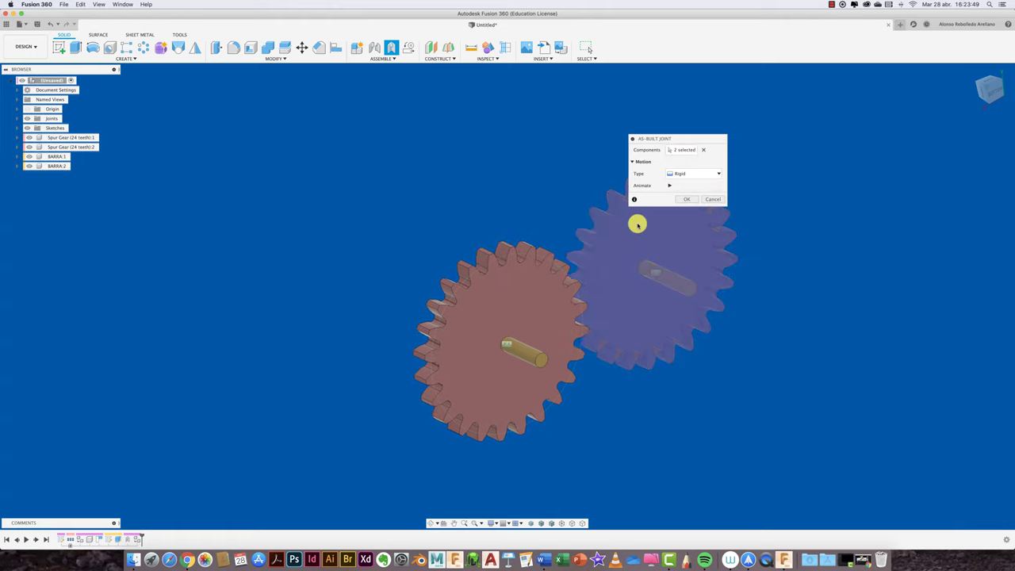
click(686, 201)
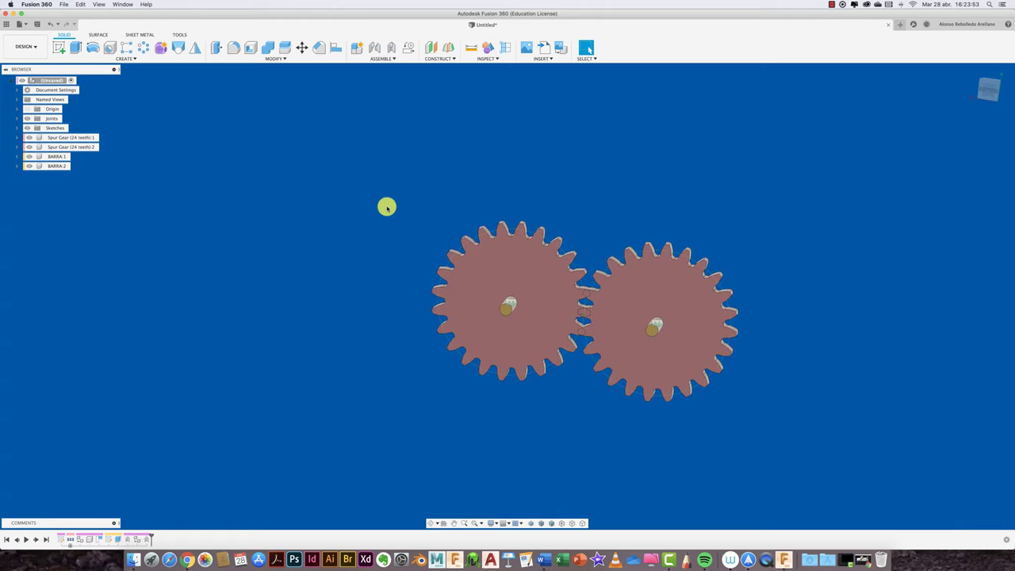
click(65, 83)
Add a new component under the root and start a sketch on the left gear's face
right_click(65, 83)
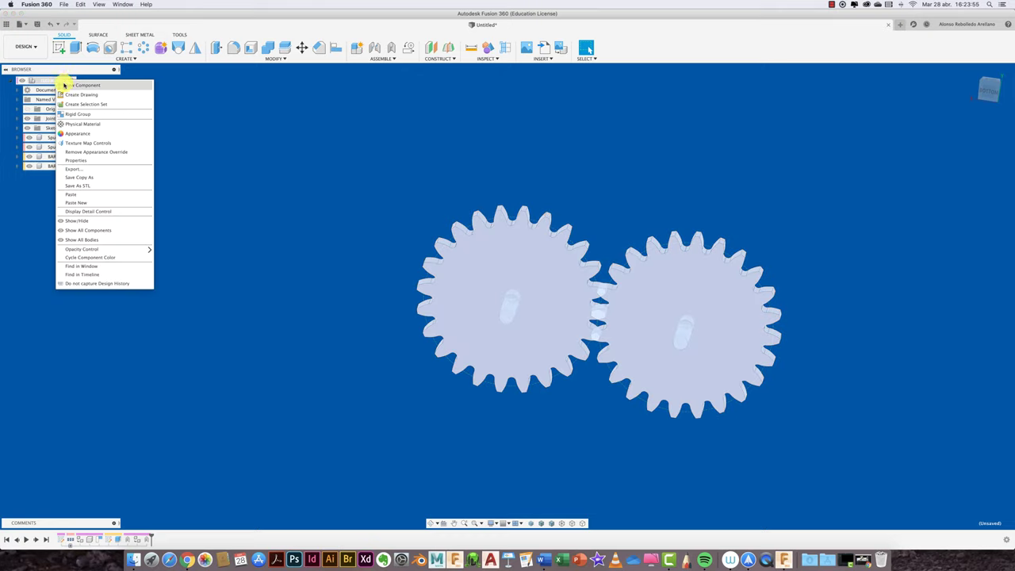
click(70, 84)
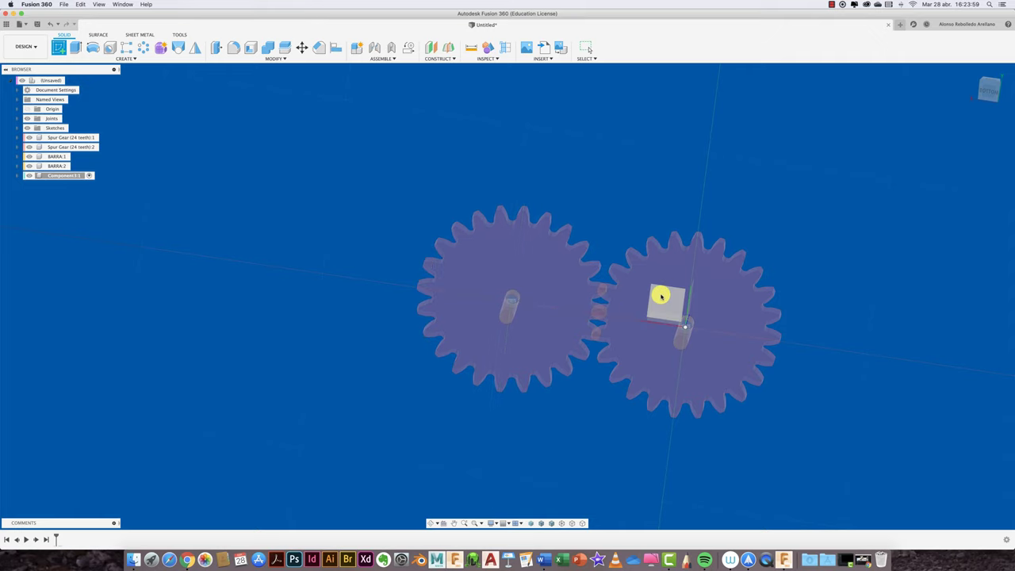
click(659, 297)
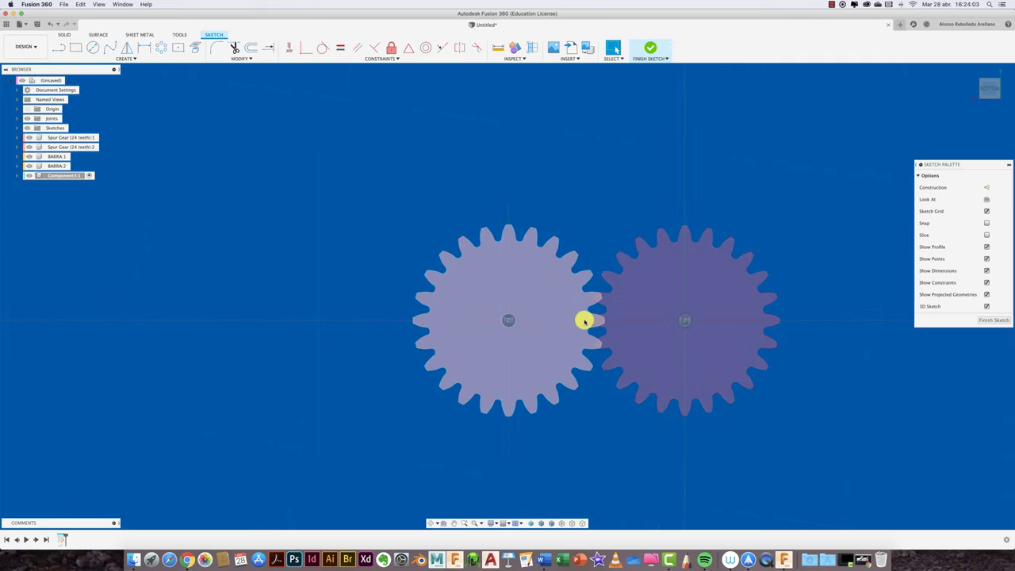
click(553, 297)
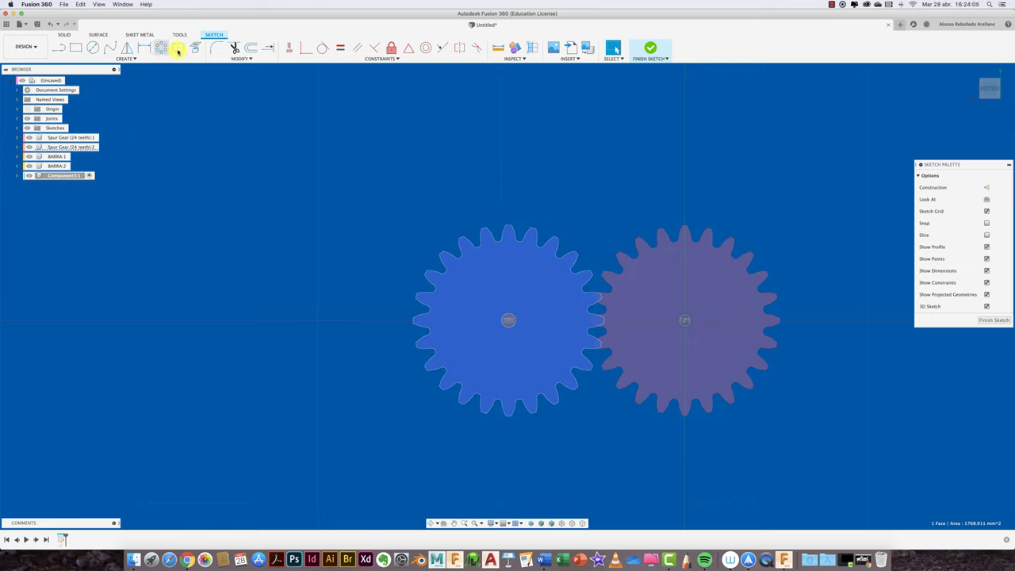
Draw a centre rectangle from the gears' contact point enclosing both gears, and dimension it
key(p)
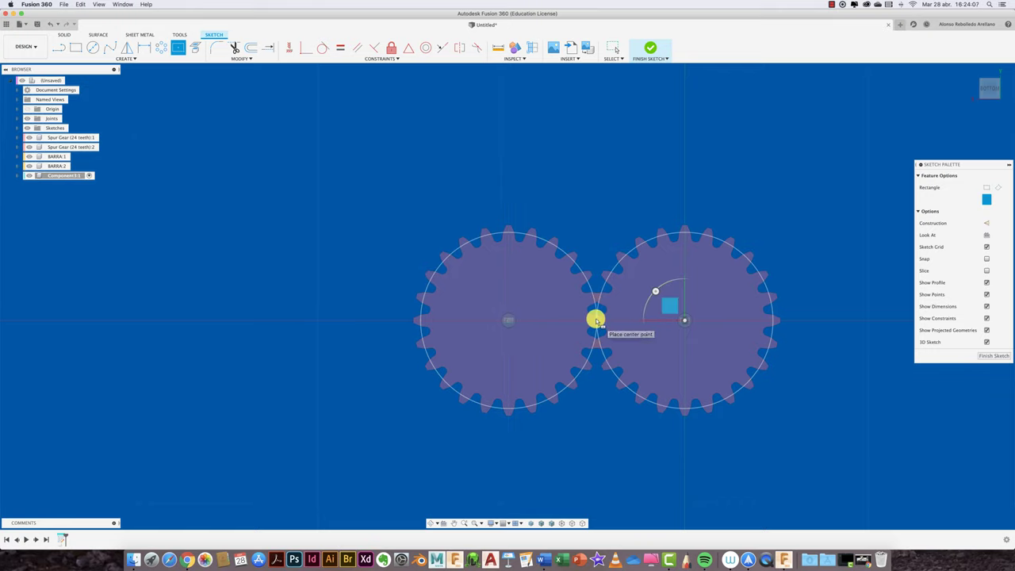
click(596, 320)
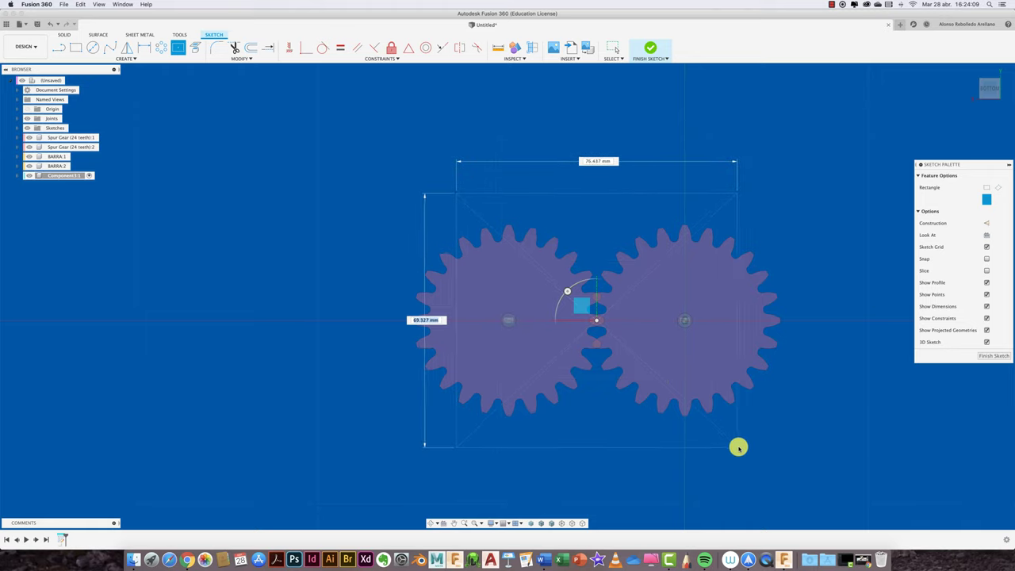
click(791, 433)
key(Escape)
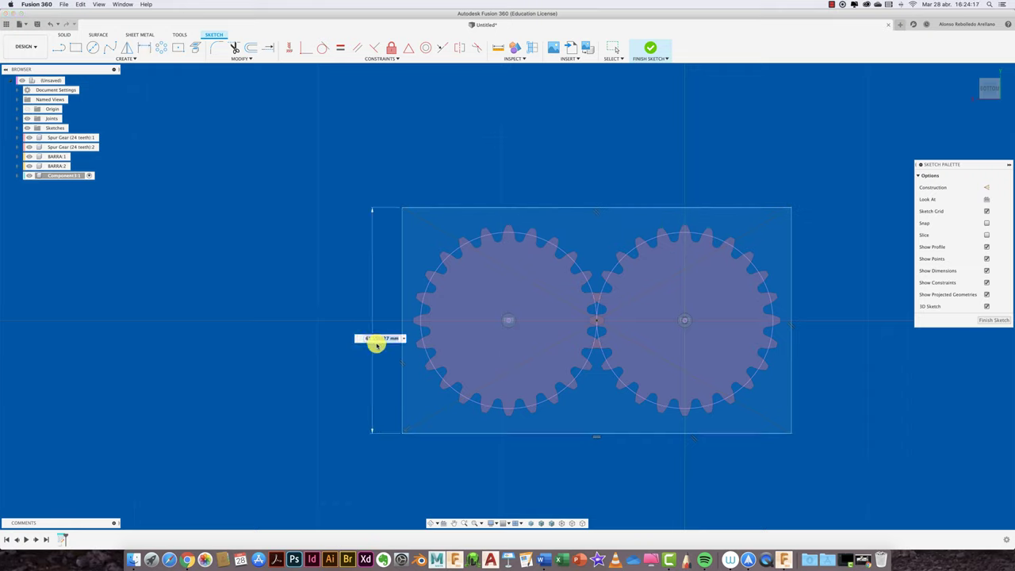
key(Return)
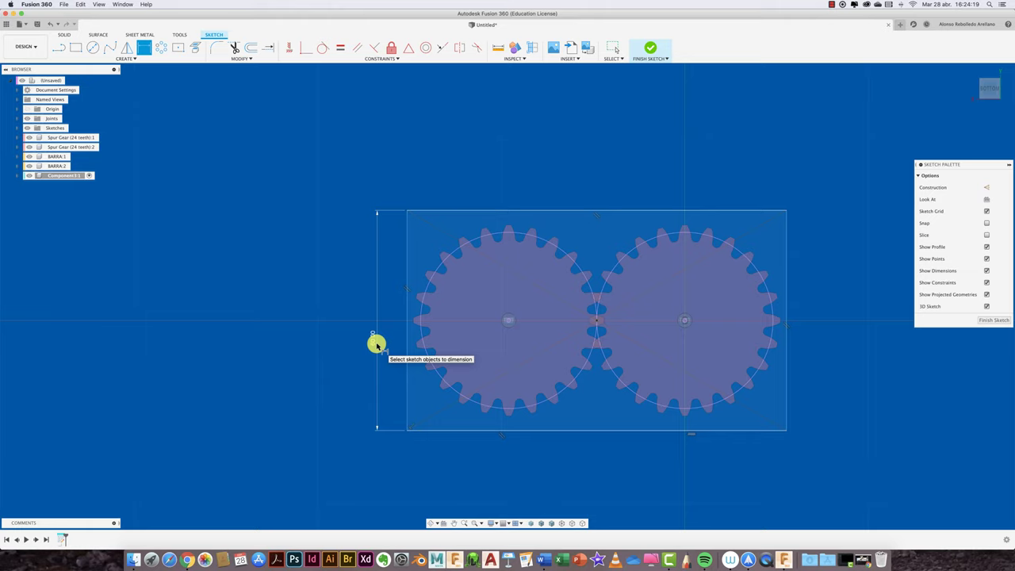
shift+middle_drag(413, 407, 422, 395)
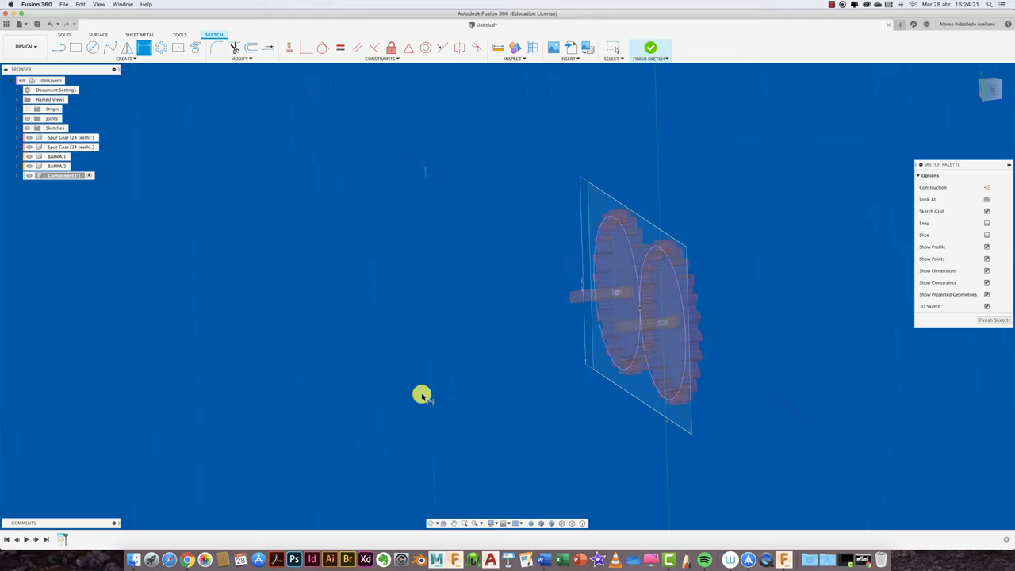
Extrude the rectangle and both gear regions into a 5 mm thick plate
key(e)
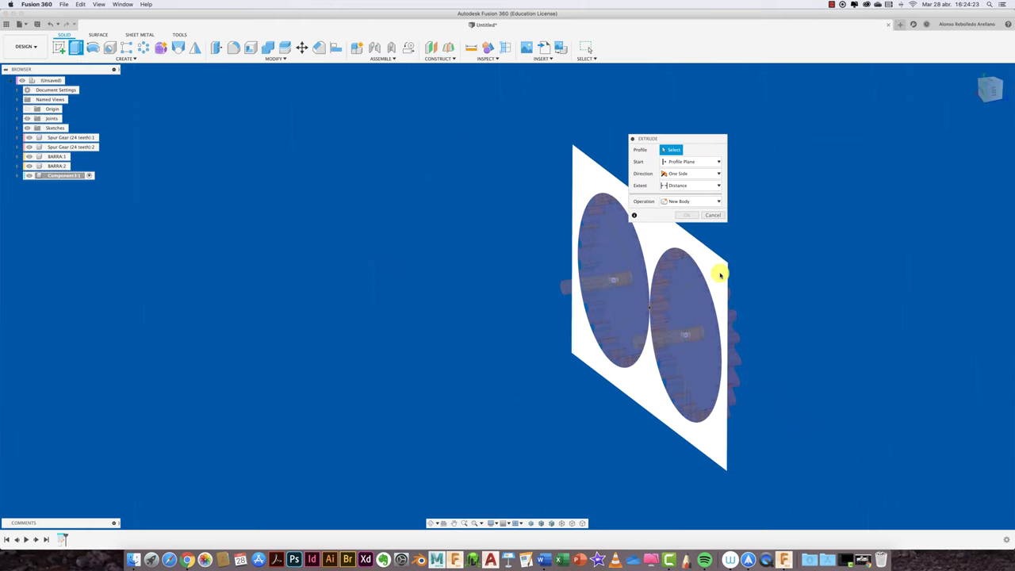
click(685, 299)
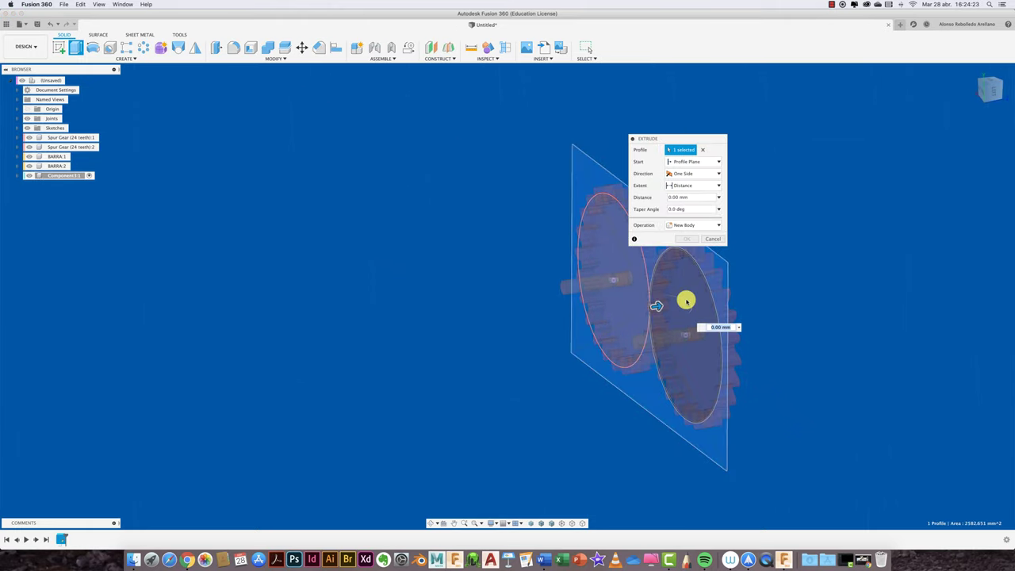
click(718, 275)
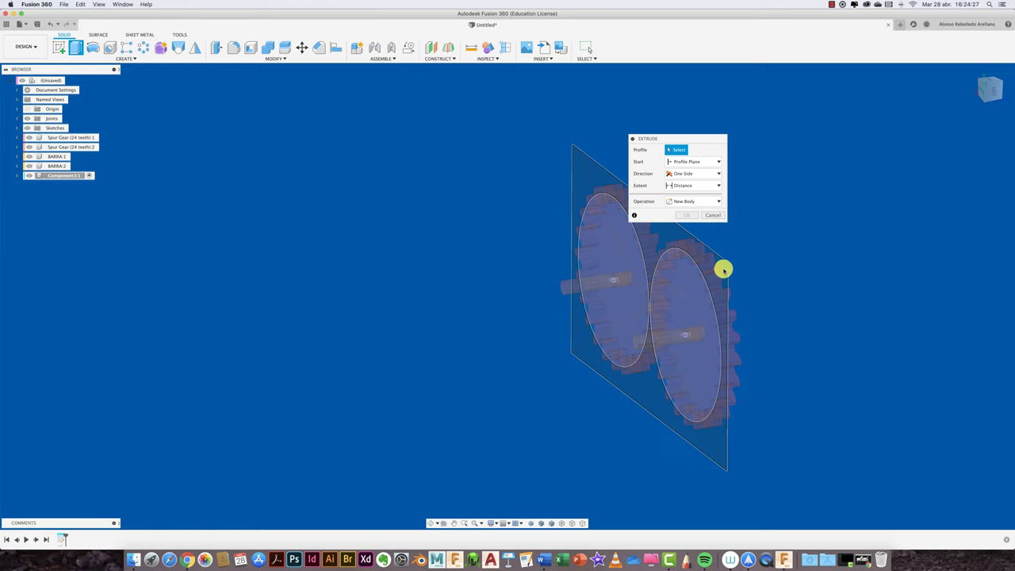
click(723, 270)
drag(693, 324, 659, 324)
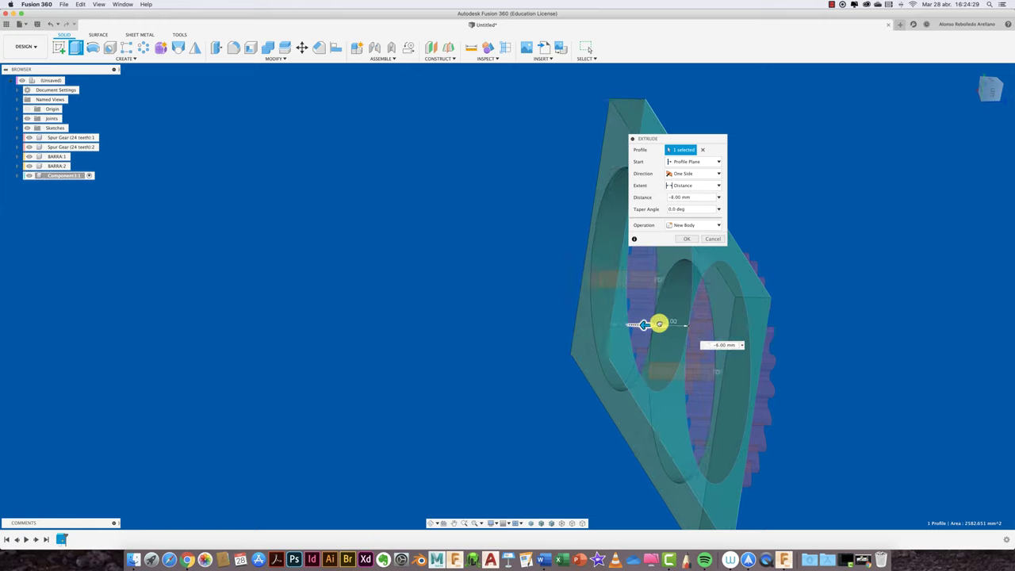
click(673, 310)
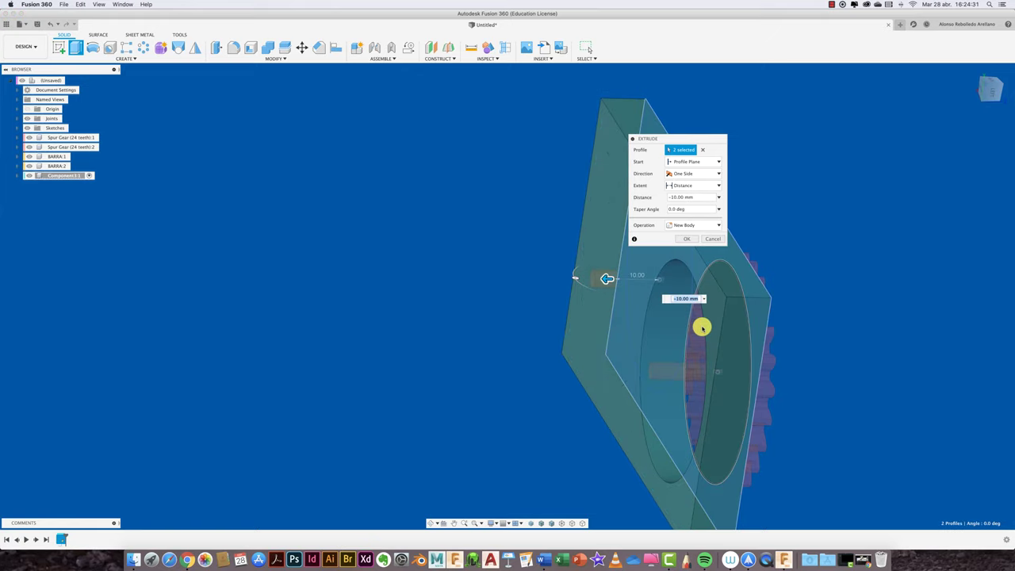
click(668, 363)
drag(668, 367, 689, 370)
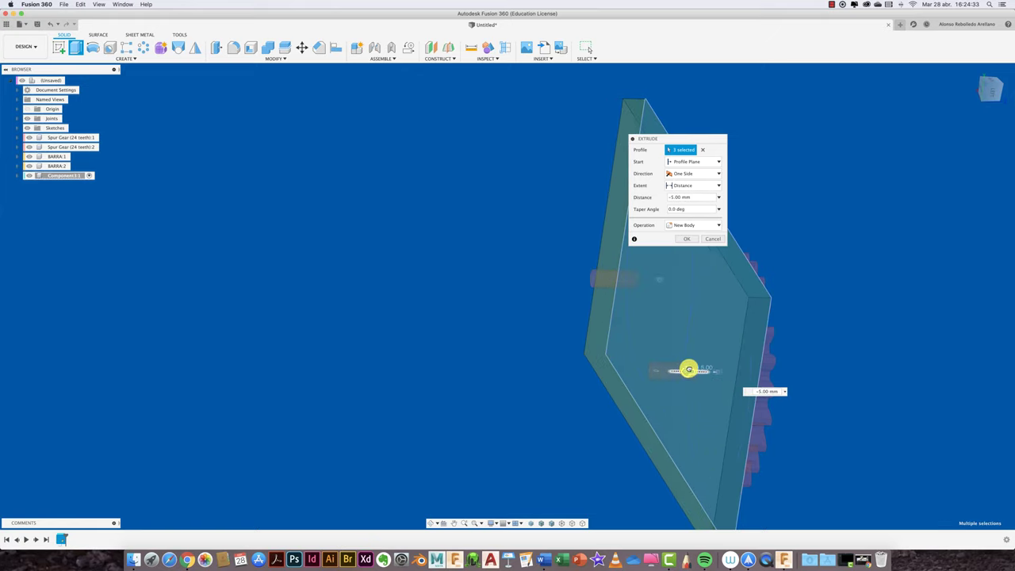
shift+middle_drag(689, 369, 674, 346)
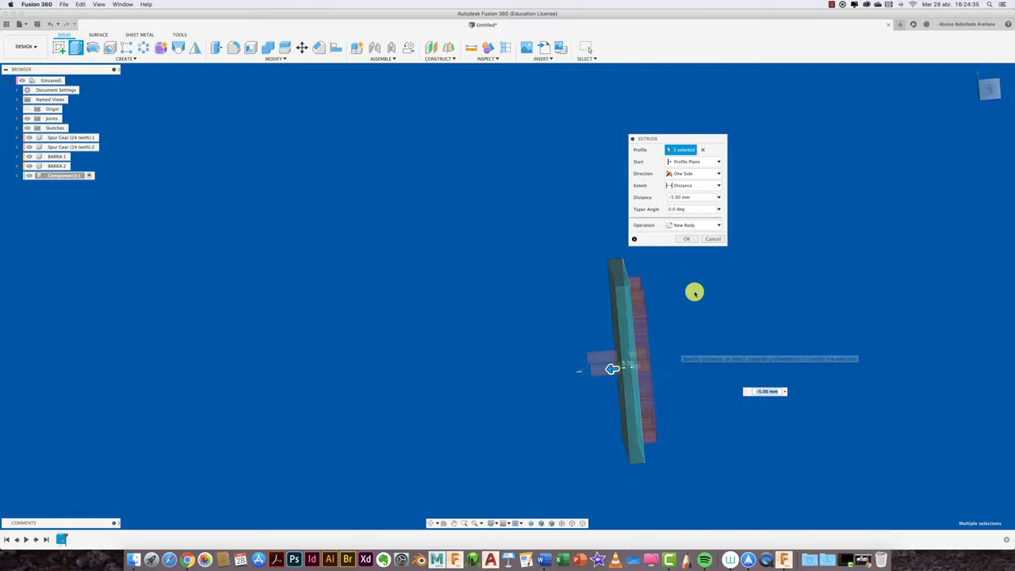
click(687, 239)
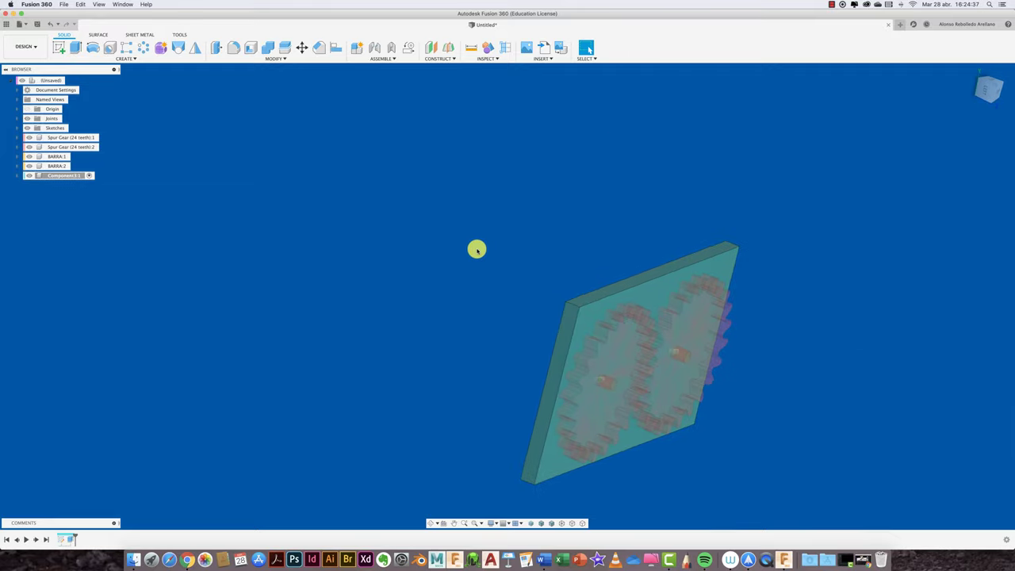
Make the plate component a rigid group
right_click(77, 175)
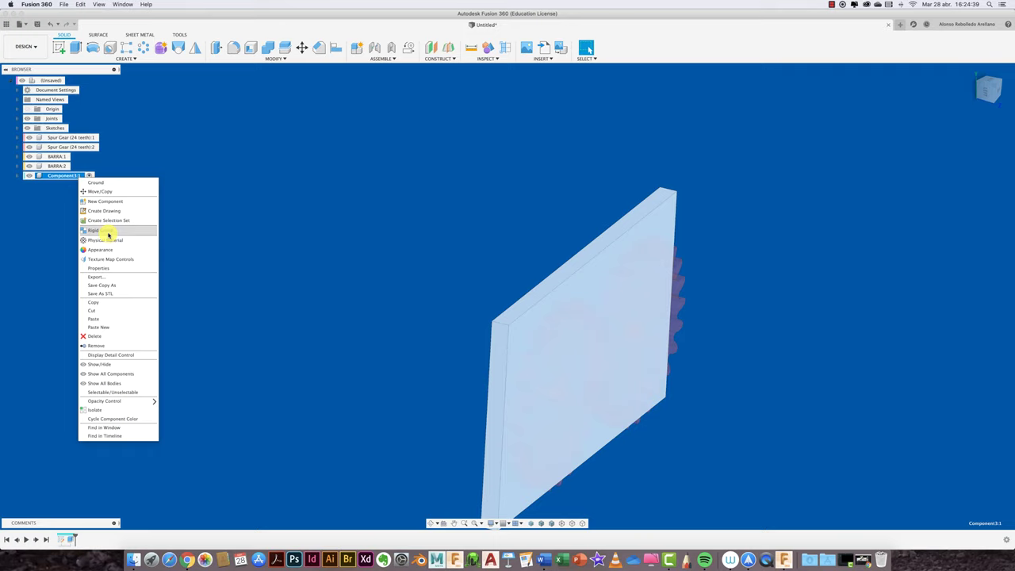
click(104, 184)
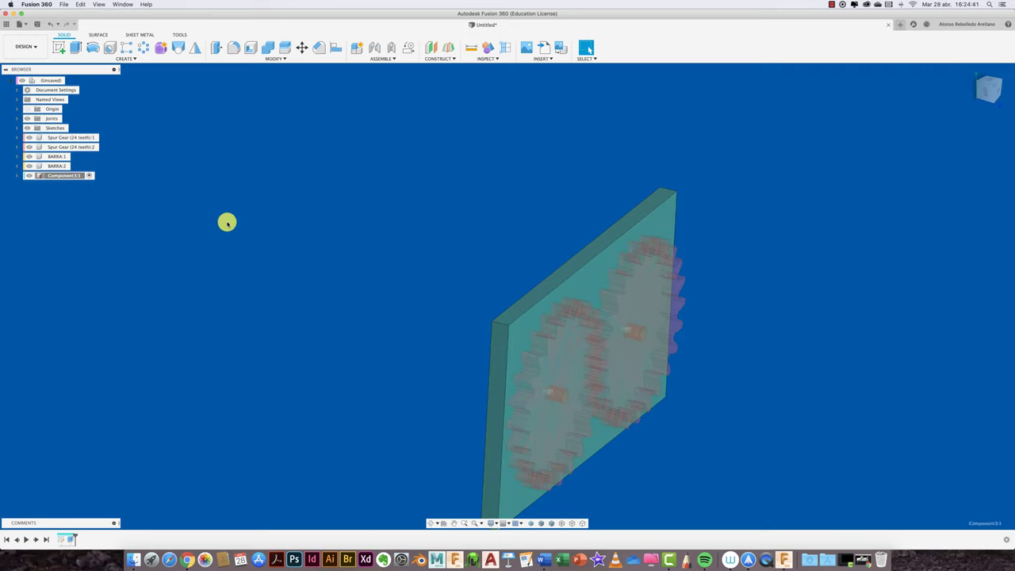
click(505, 524)
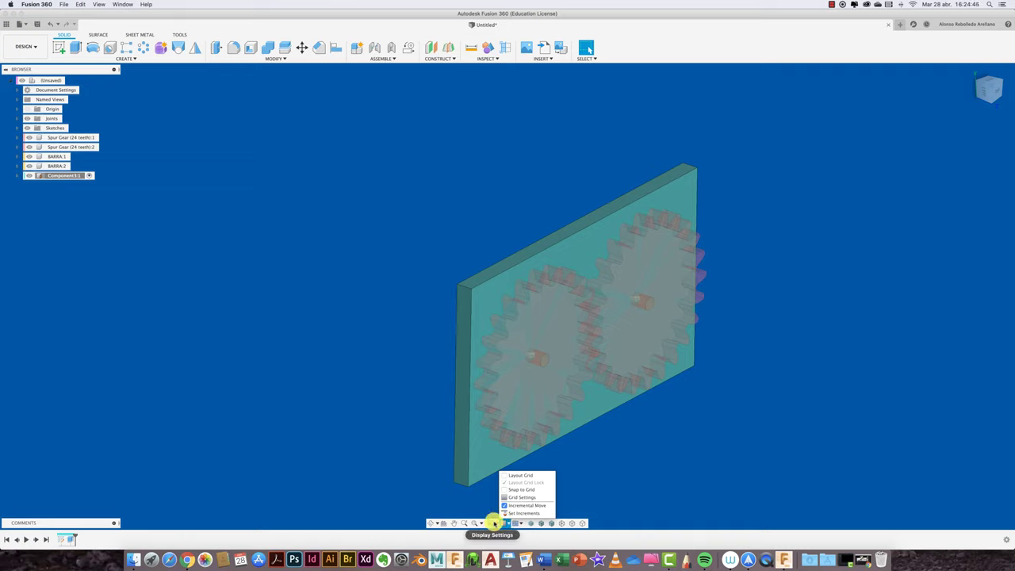
Switch the camera to perspective and select the whole model
click(493, 523)
mouse_move(542, 497)
click(589, 512)
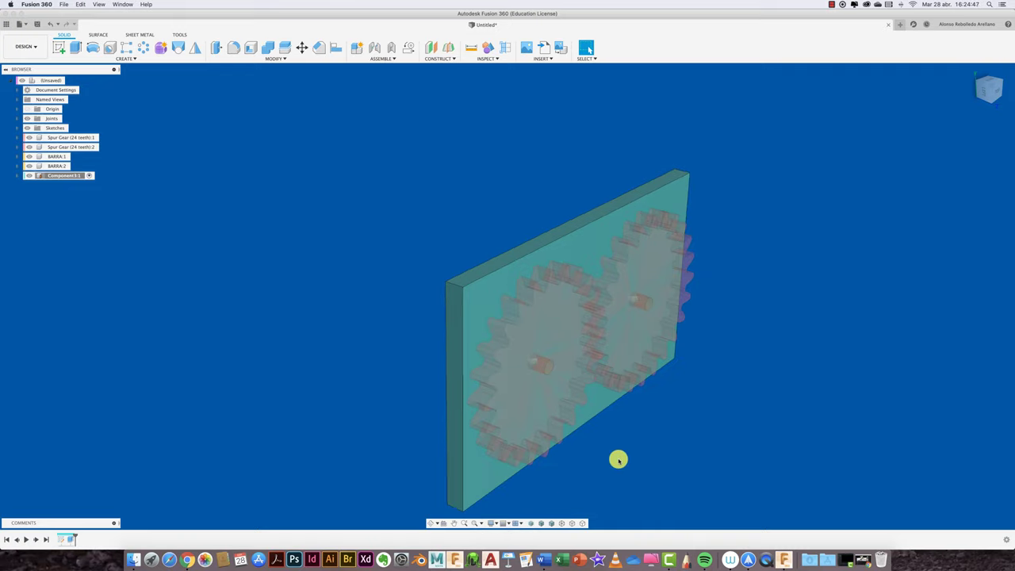
click(54, 80)
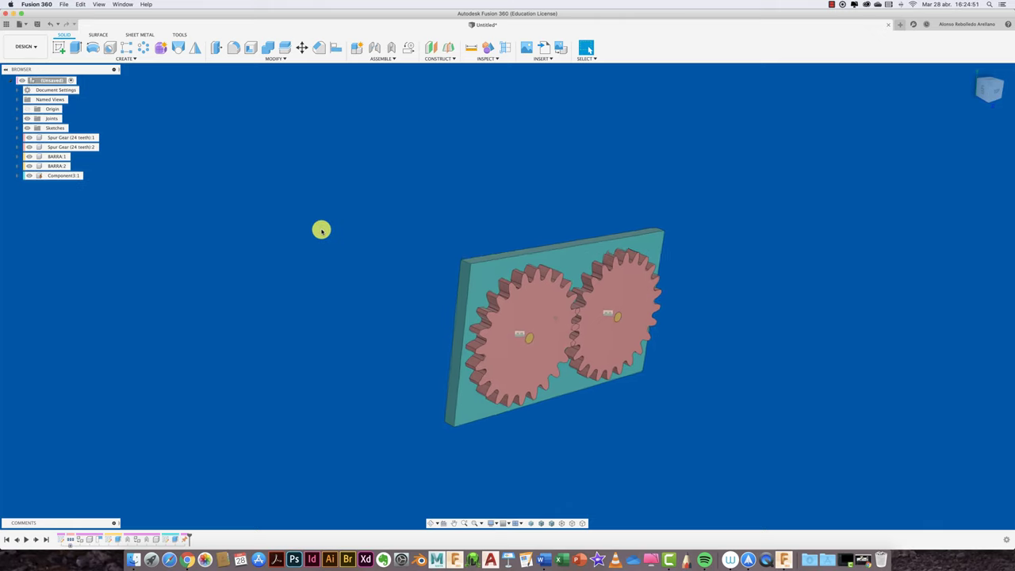
From the Top view, drag both gears off the plate to test them, then inspect the back face
mouse_move(309, 214)
shift+middle_down()
mouse_move(341, 259)
mouse_move(786, 195)
shift+middle_up()
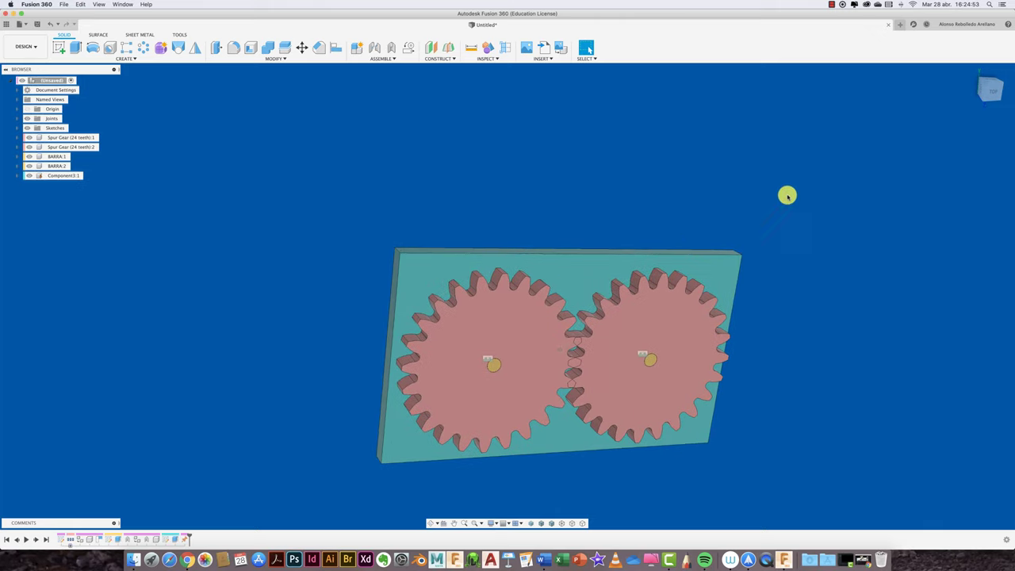
click(991, 93)
drag(547, 331, 356, 235)
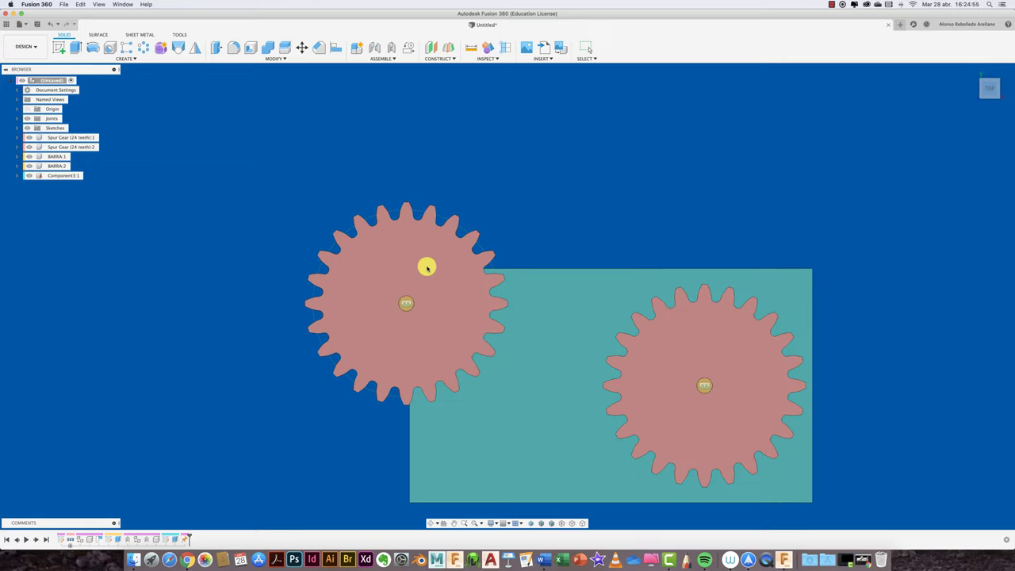
mouse_move(692, 374)
mouse_down()
mouse_move(838, 254)
mouse_move(829, 262)
mouse_up()
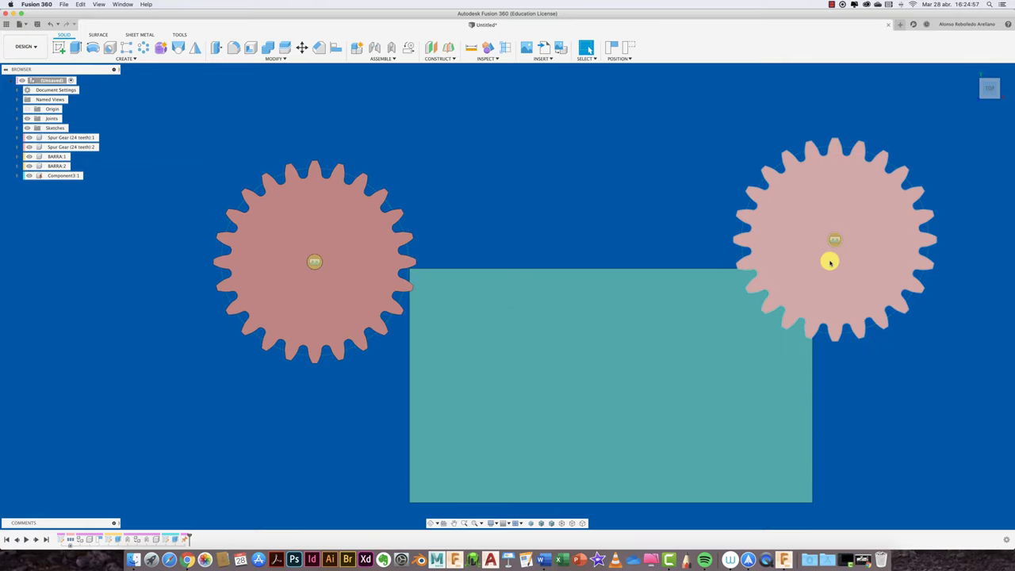
mouse_move(634, 225)
shift+middle_down()
mouse_move(439, 249)
mouse_move(428, 134)
mouse_move(333, 61)
shift+middle_up()
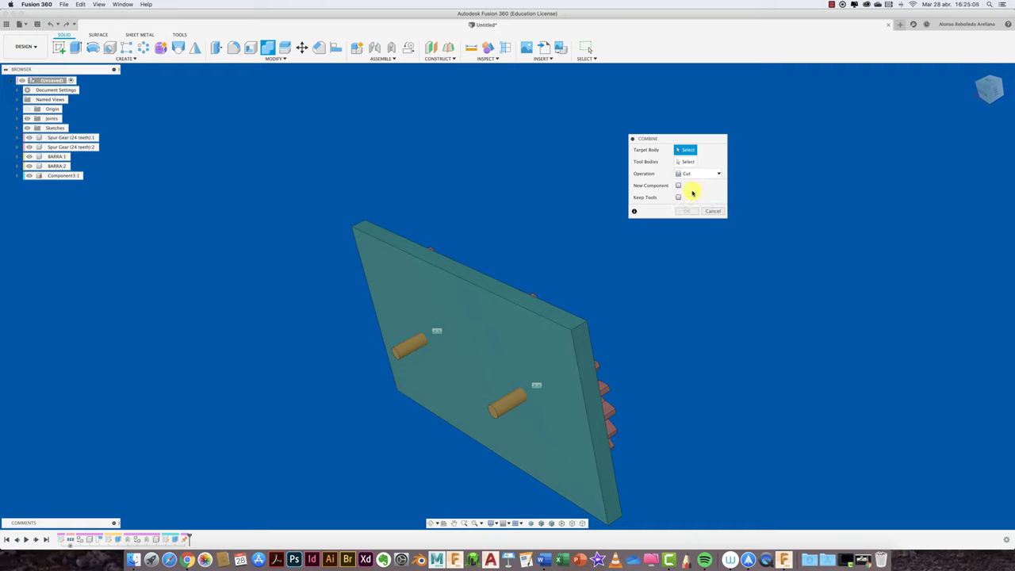
Run two Combine Cuts with the plate as target, subtracting each axle bar while keeping the bars
click(503, 318)
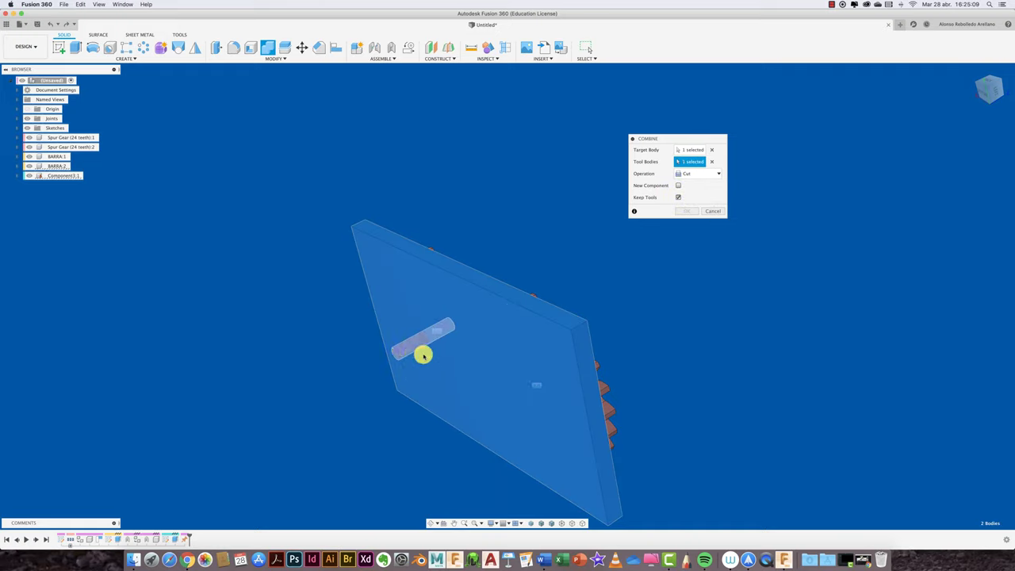
click(686, 211)
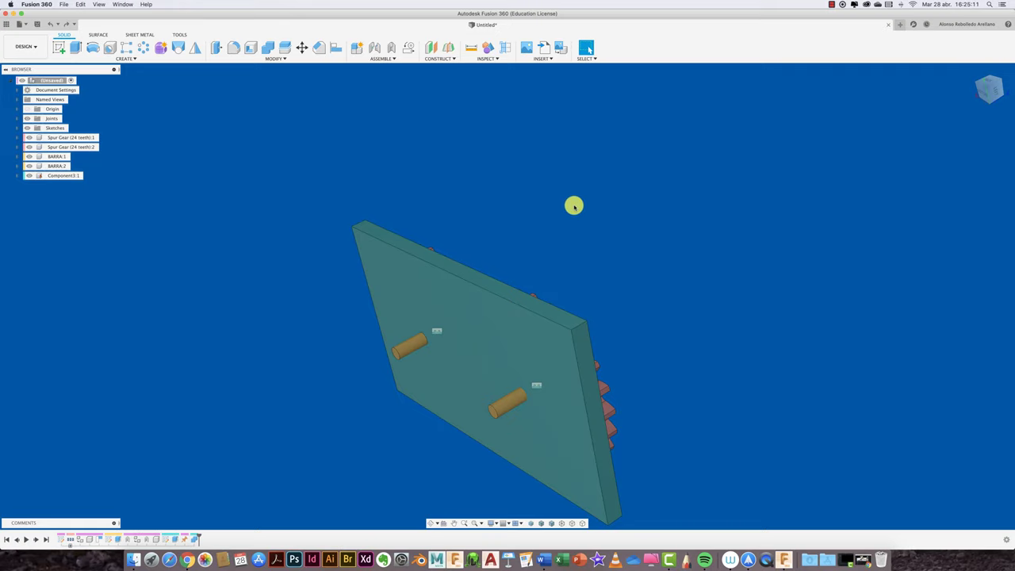
click(268, 49)
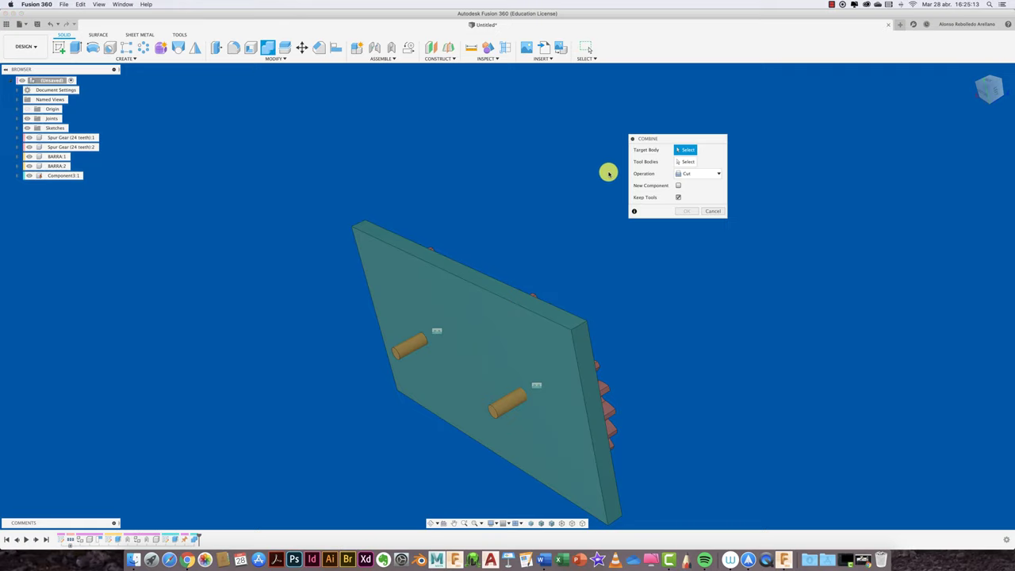
click(512, 318)
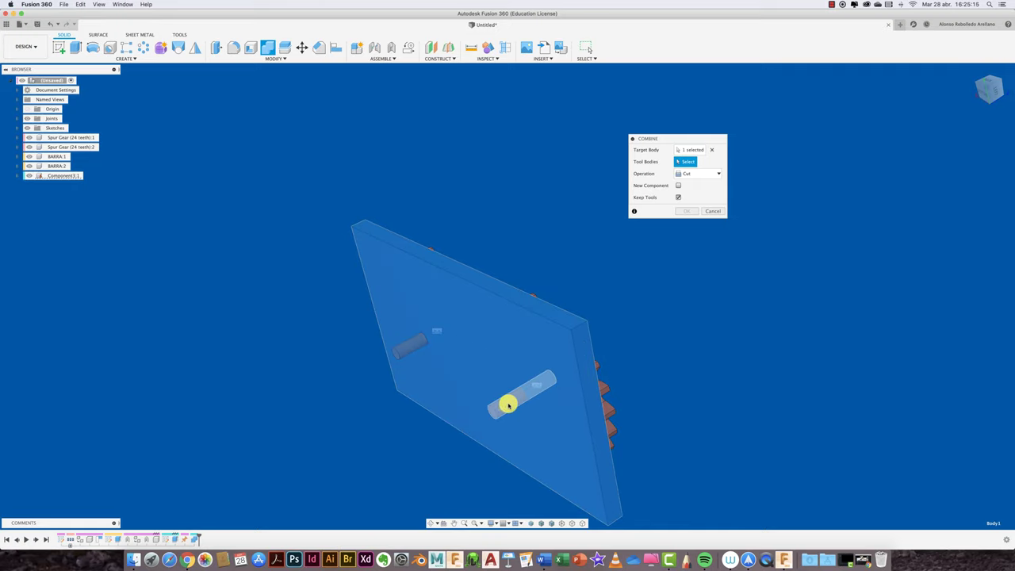
click(686, 212)
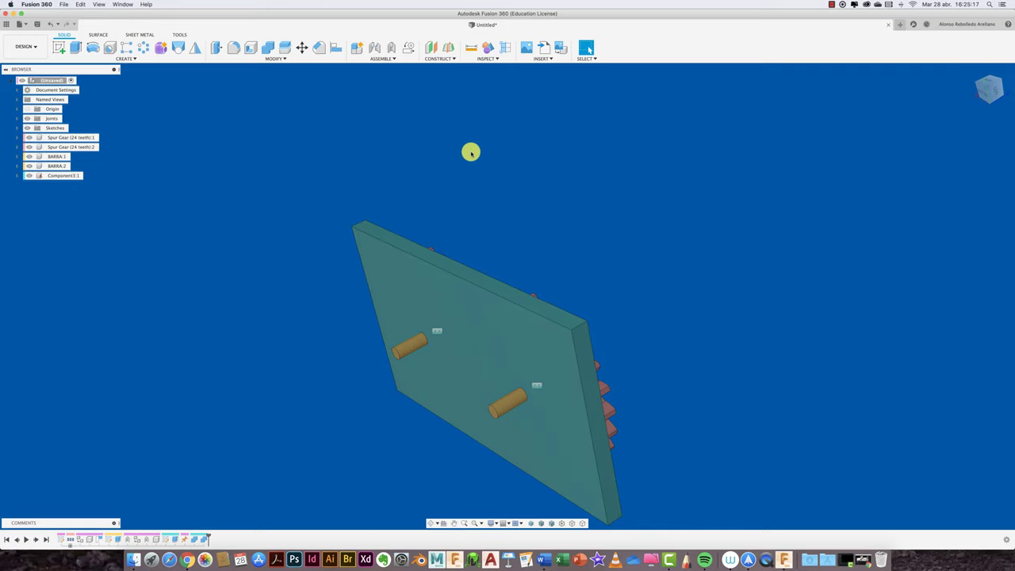
shift+middle_drag(470, 153, 464, 132)
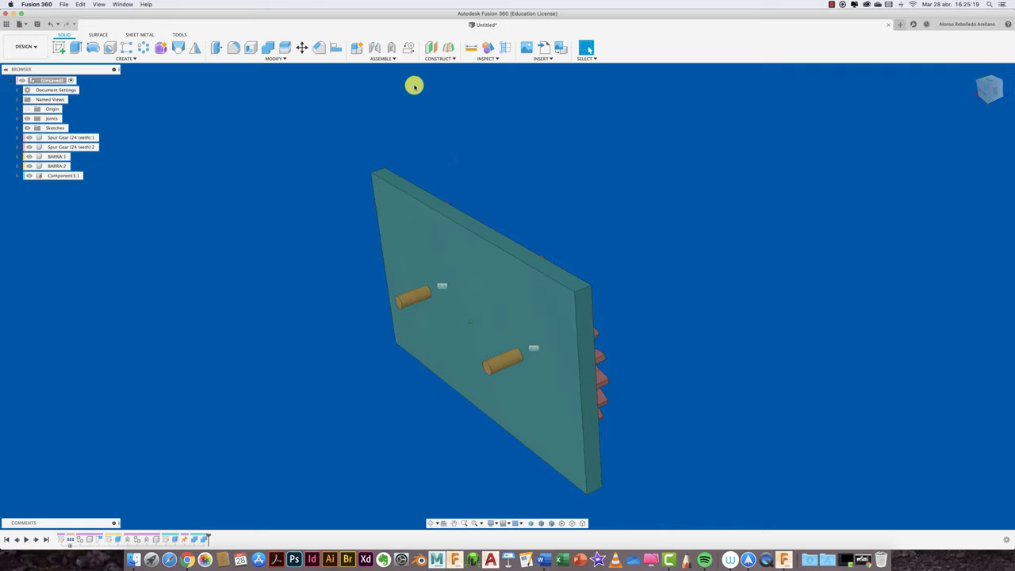
shift+middle_drag(409, 50, 421, 86)
click(997, 77)
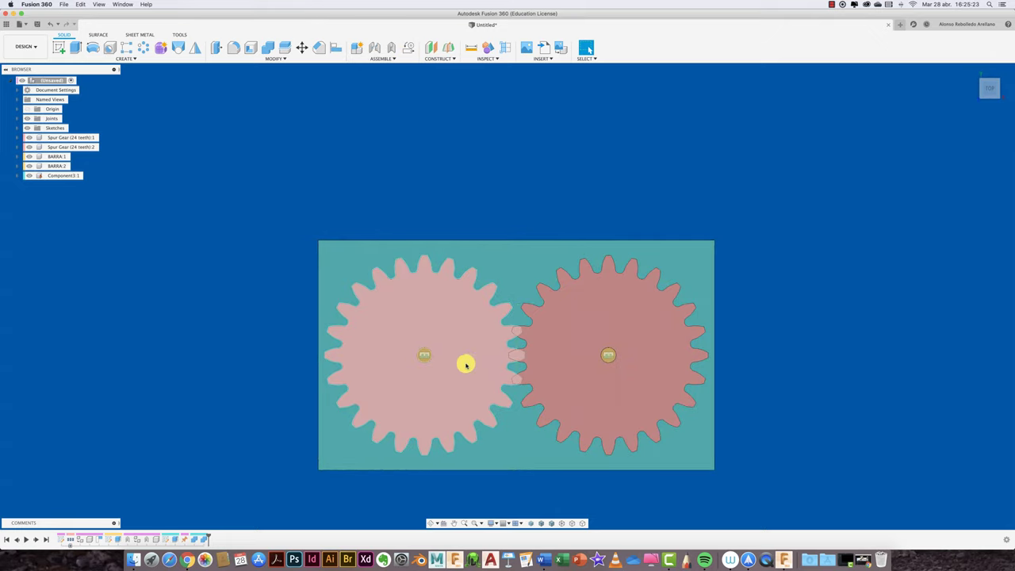
drag(465, 362, 349, 275)
shift+middle_drag(349, 274, 399, 245)
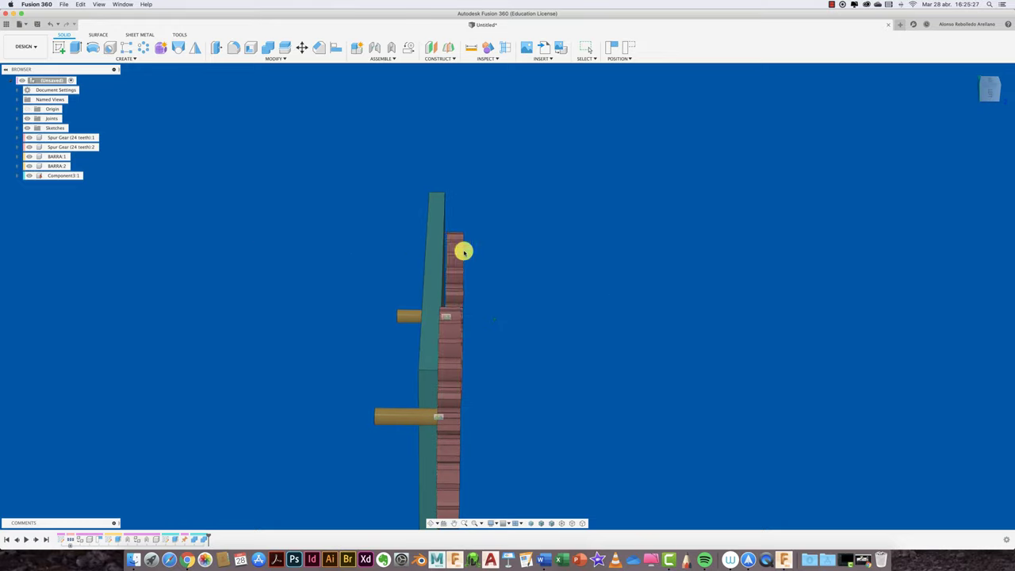
drag(462, 249, 550, 235)
mouse_move(550, 235)
shift+middle_down()
mouse_move(595, 347)
mouse_move(705, 316)
shift+middle_up()
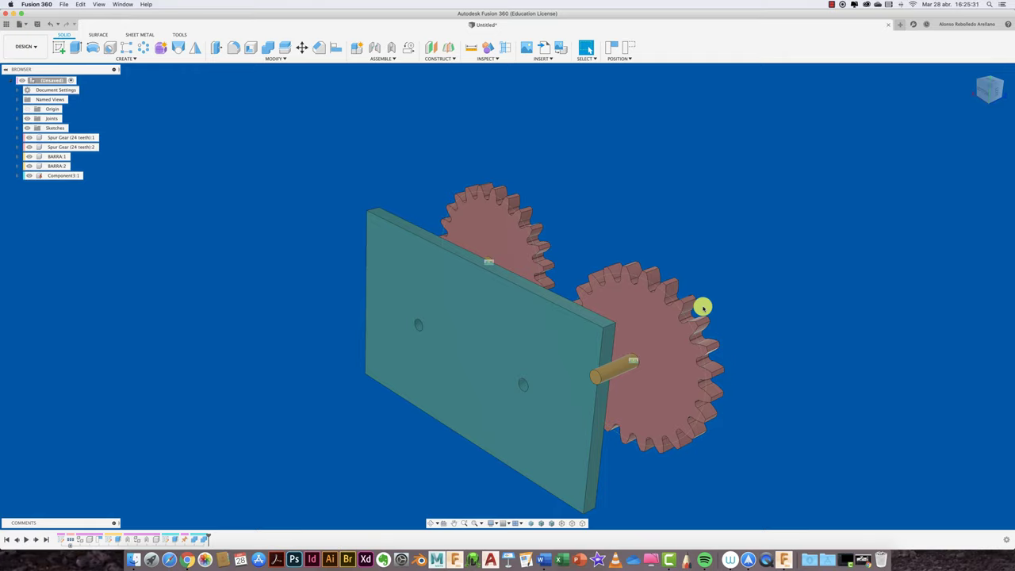
key(super+z)
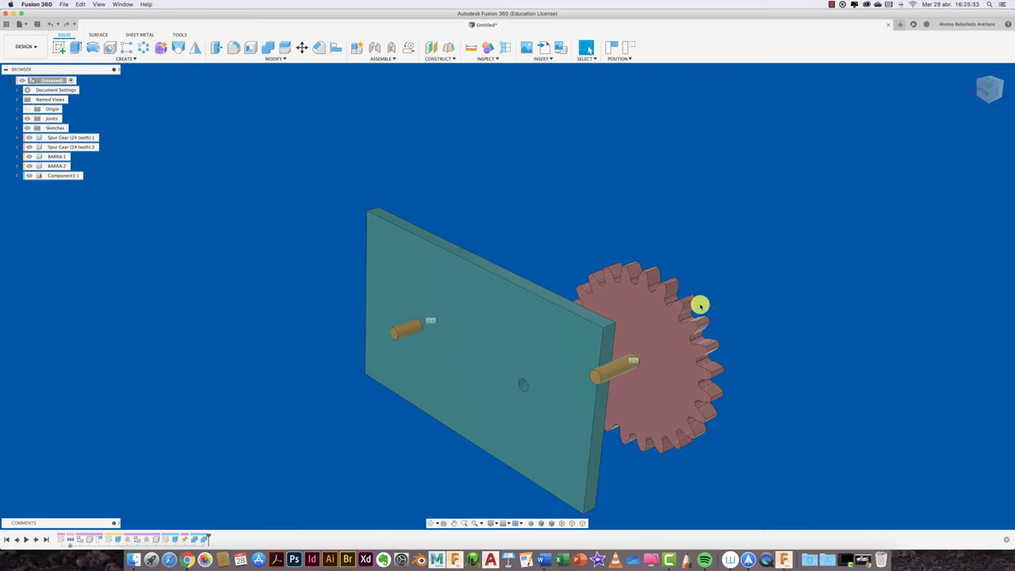
key(super+z)
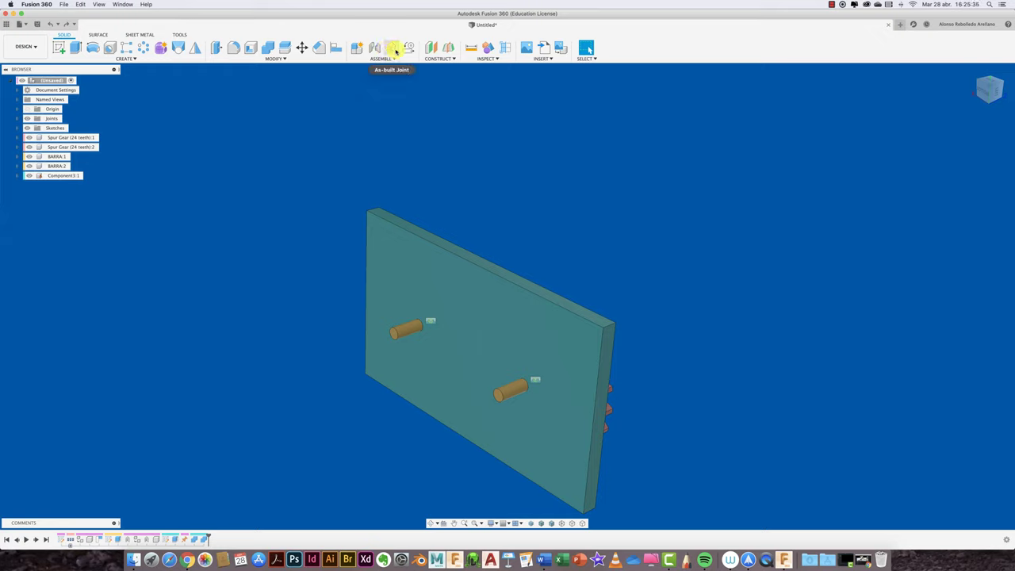
Join the first axle bar and left gear with a revolute as-built joint, then spin the gear to test
click(394, 49)
click(718, 173)
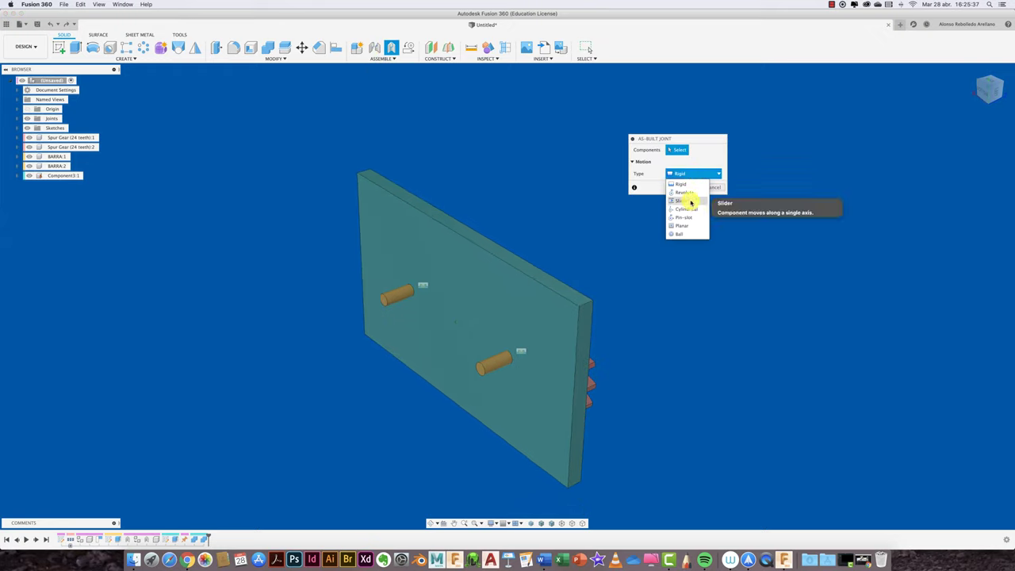
click(692, 196)
mouse_move(555, 378)
shift+middle_down()
mouse_move(487, 377)
mouse_move(567, 361)
shift+middle_up()
click(487, 377)
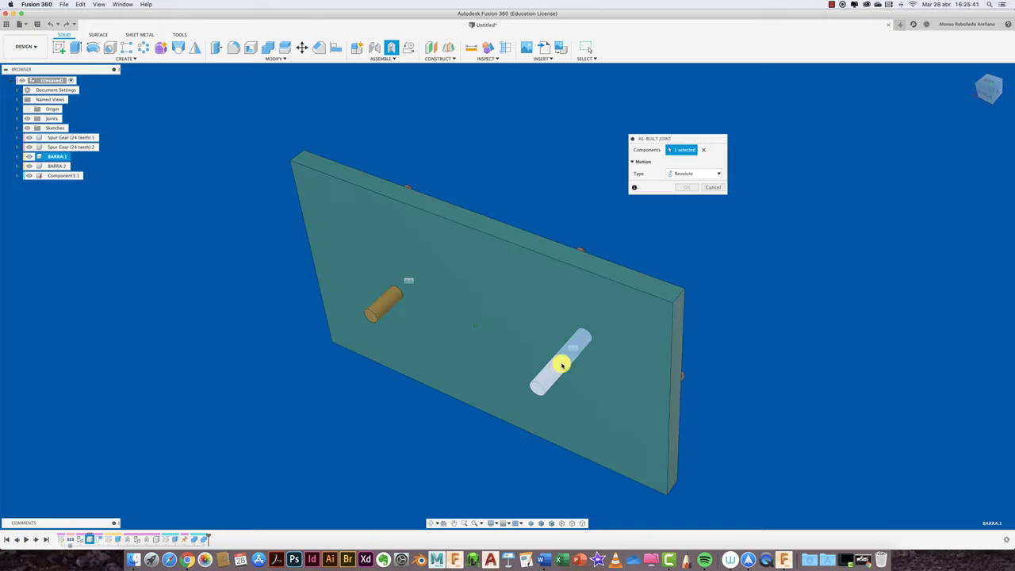
click(568, 361)
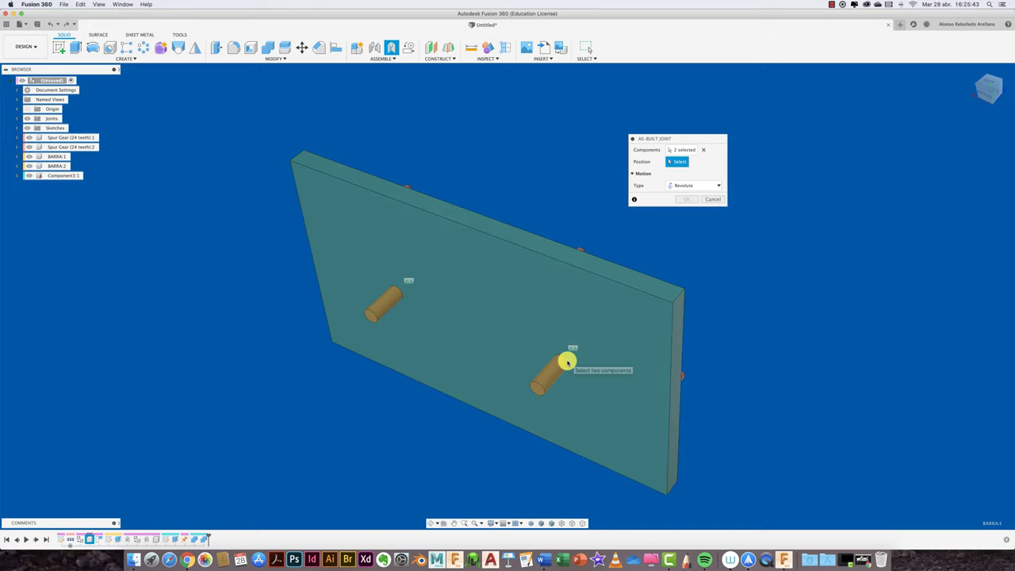
click(562, 362)
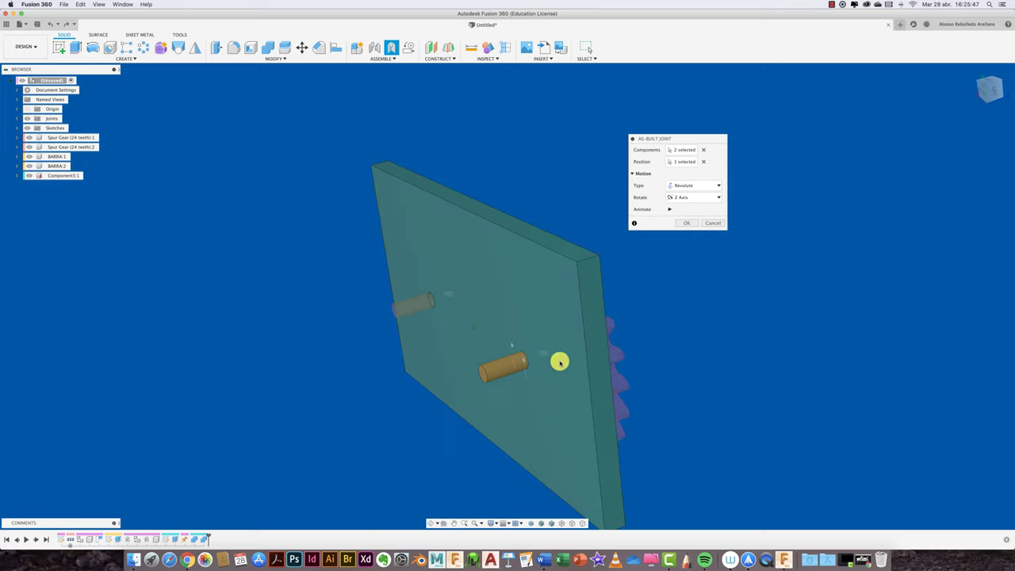
click(686, 223)
mouse_move(407, 297)
mouse_down()
mouse_move(379, 335)
mouse_move(545, 277)
mouse_move(430, 290)
mouse_move(473, 318)
mouse_move(415, 367)
mouse_move(406, 351)
mouse_up()
shift+middle_drag(406, 351, 487, 310)
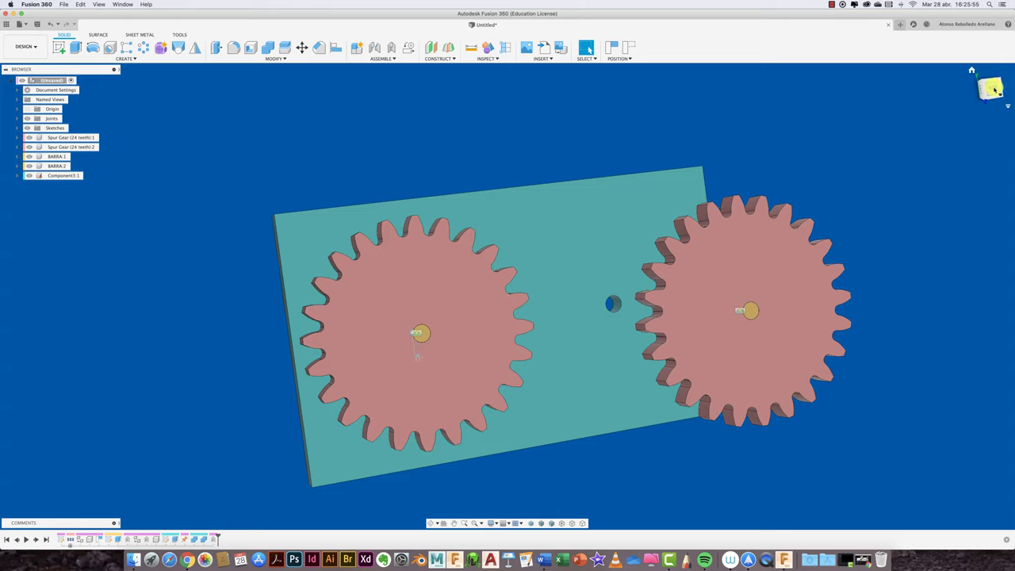
From the Top view, turn the left gear slightly on its axle and scroll around the model
click(994, 90)
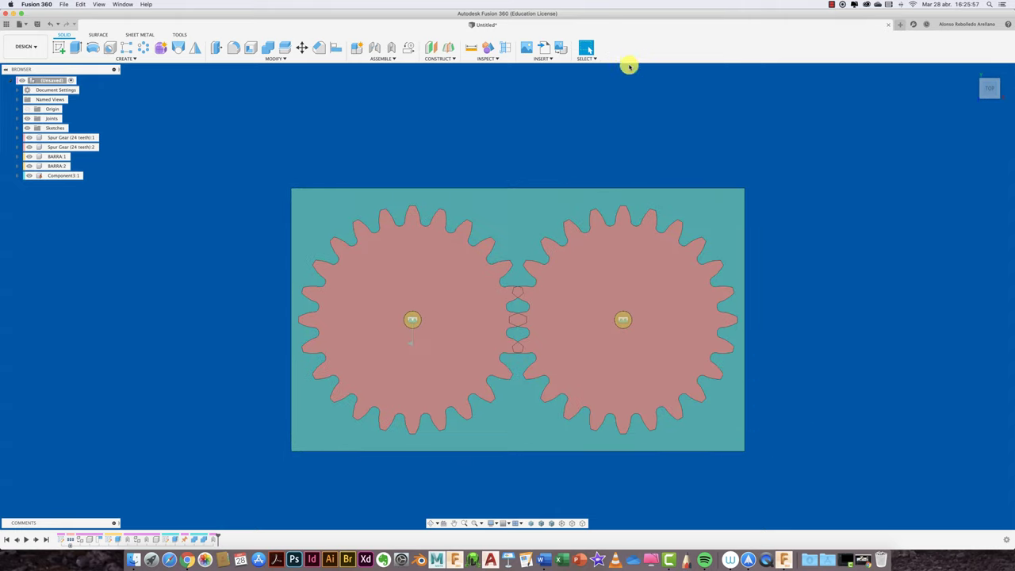
drag(494, 297, 492, 295)
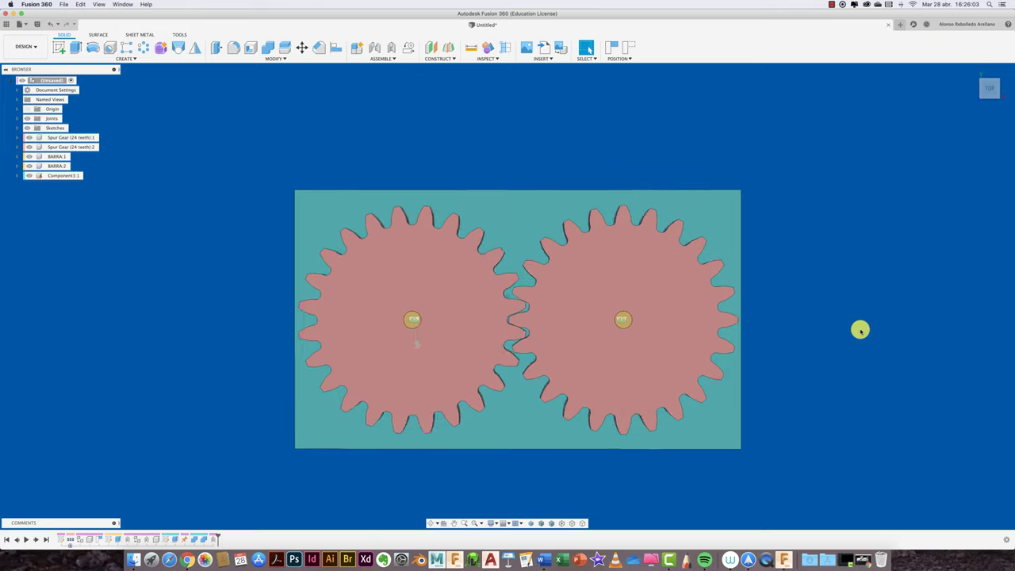
shift+scroll(860, 330, left, 5)
shift+scroll(860, 330, left, 5)
shift+scroll(860, 330, left, 5)
shift+scroll(860, 330, left, 5)
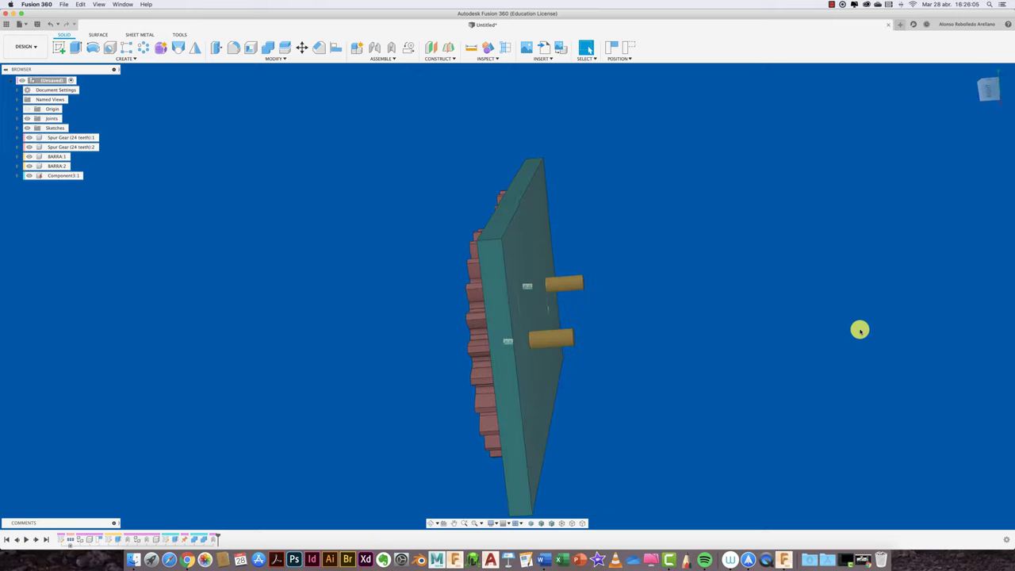
shift+scroll(859, 330, left, 5)
shift+scroll(857, 329, left, 3)
shift+scroll(857, 329, left, 5)
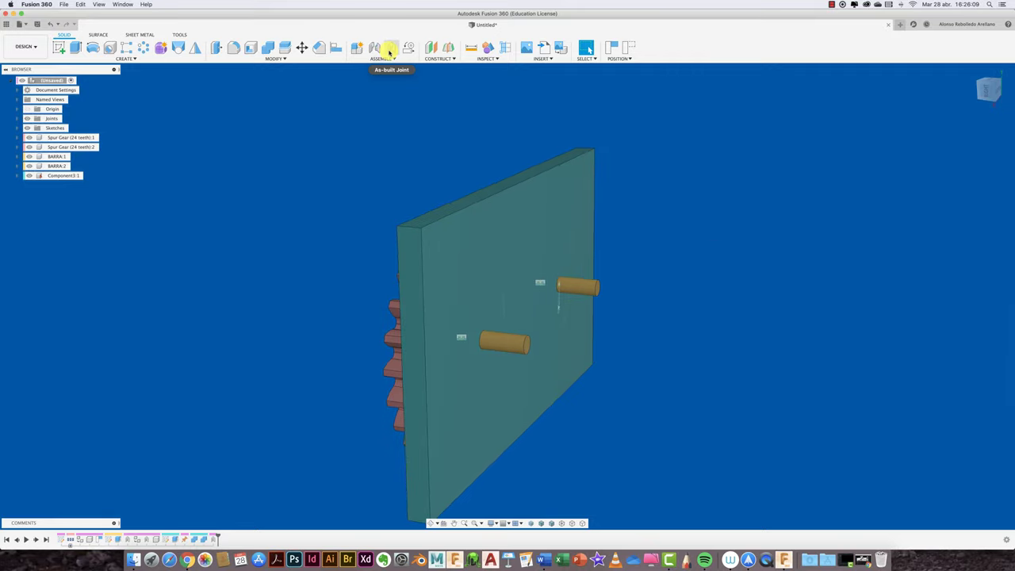
Create a revolute as-built joint between the second axle bar and the second spur gear
click(390, 51)
click(499, 284)
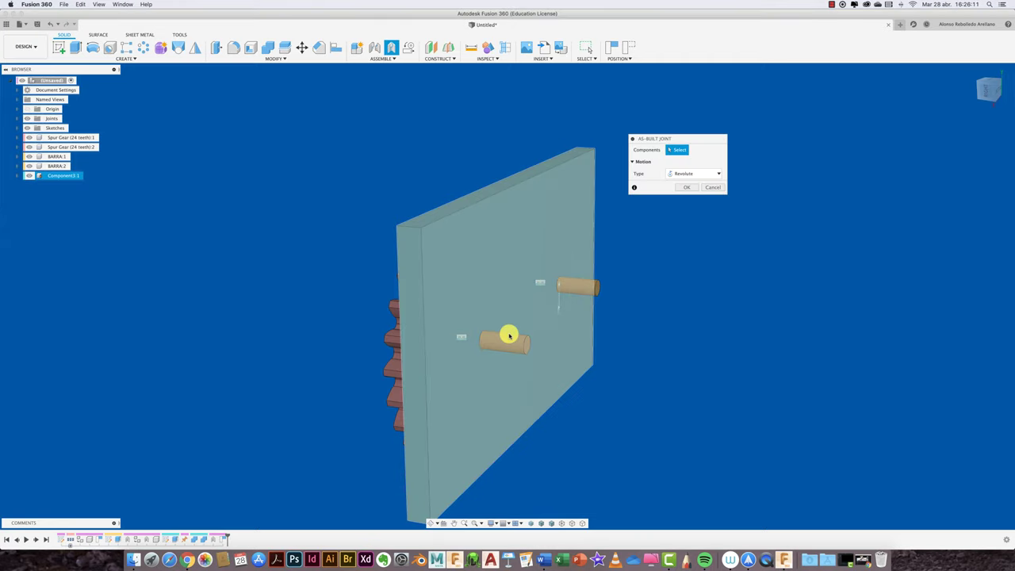
click(512, 340)
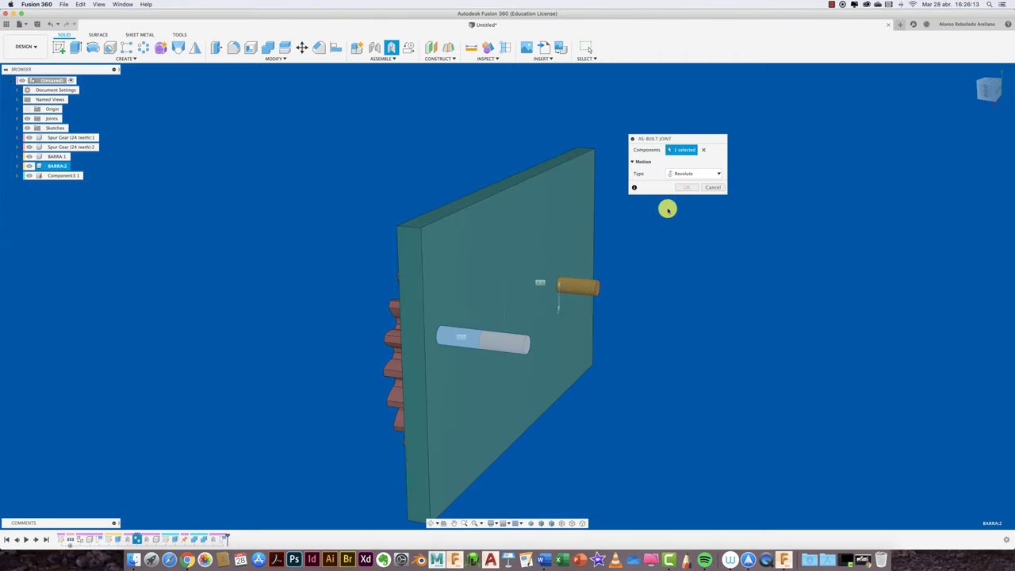
click(685, 176)
click(683, 192)
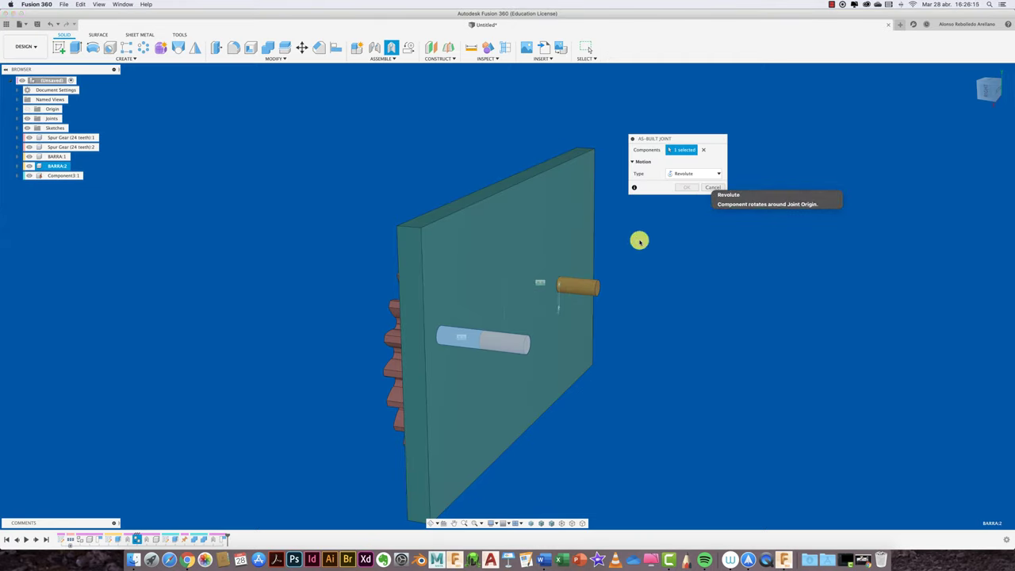
shift+middle_drag(477, 342, 531, 346)
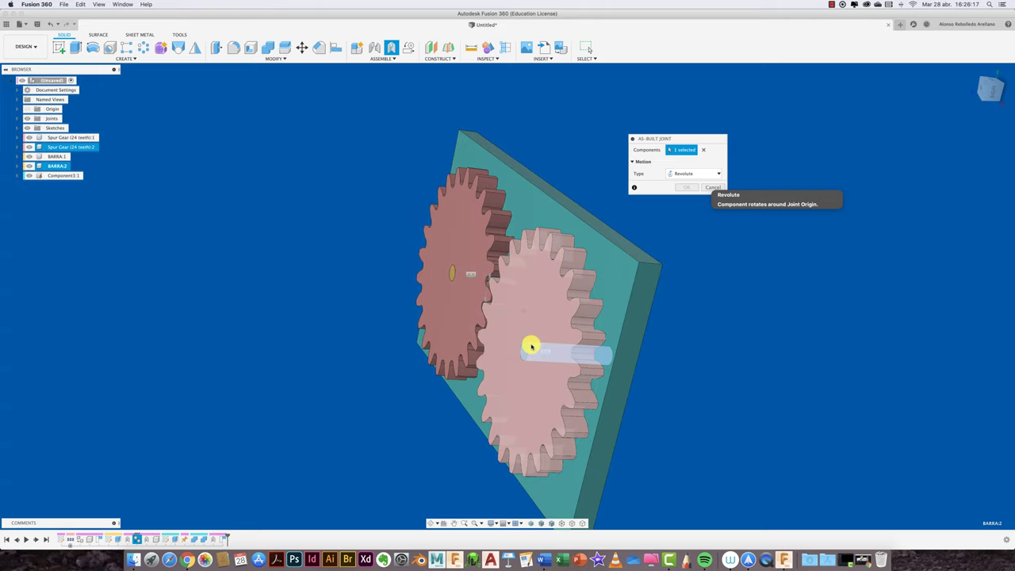
click(533, 334)
click(550, 291)
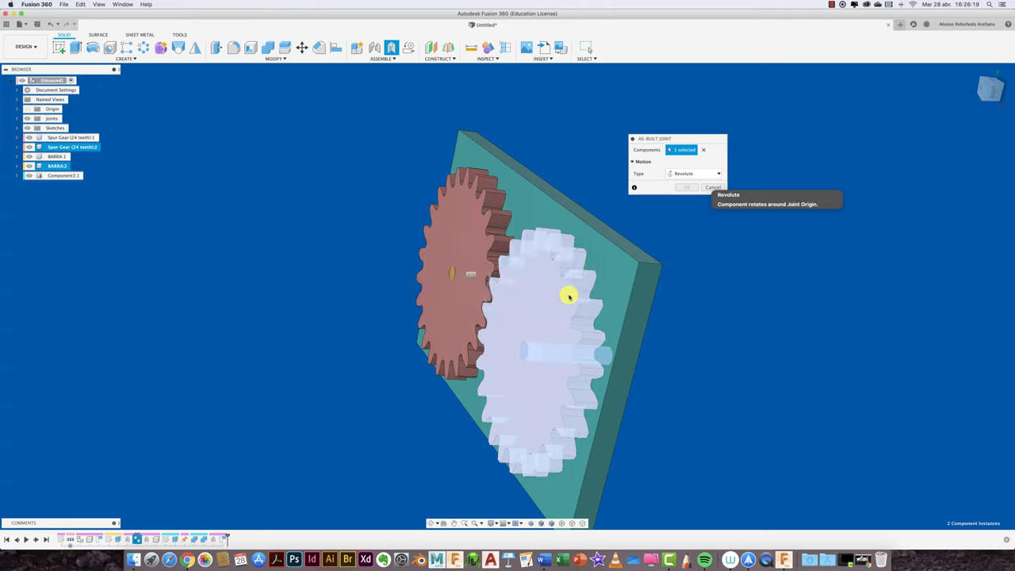
mouse_move(555, 323)
shift+middle_down()
mouse_move(500, 349)
mouse_move(458, 340)
shift+middle_up()
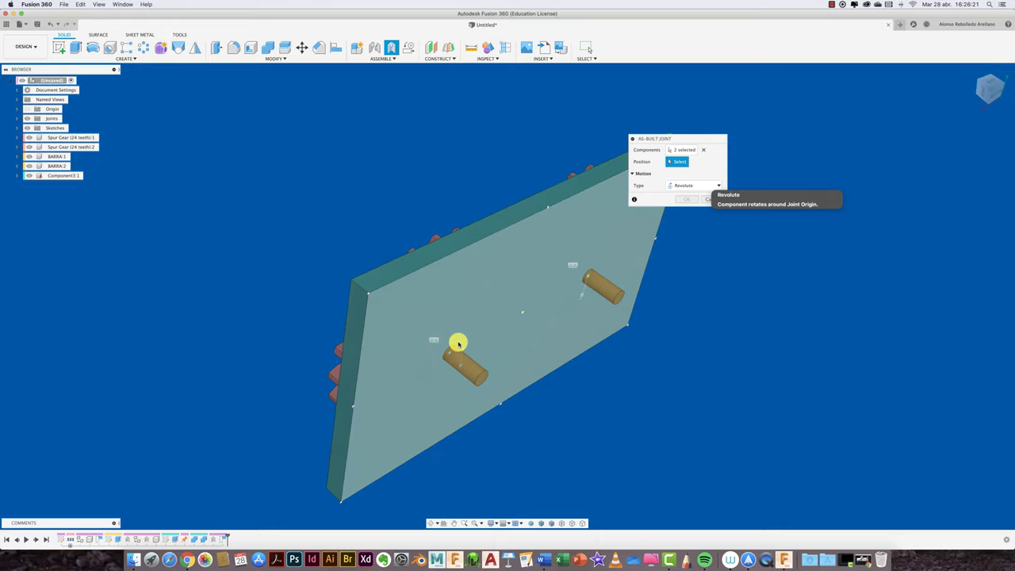
click(462, 342)
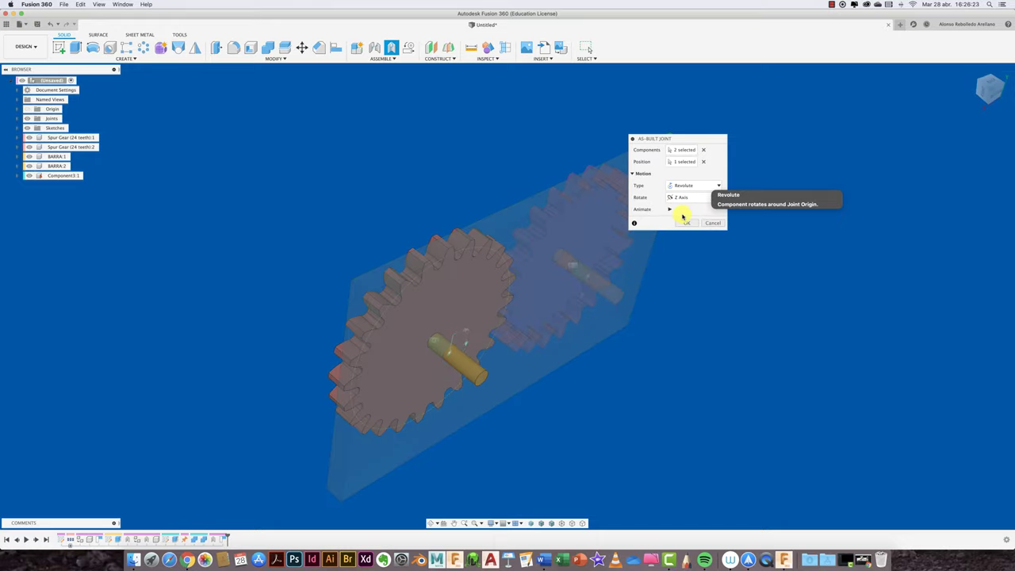
click(680, 225)
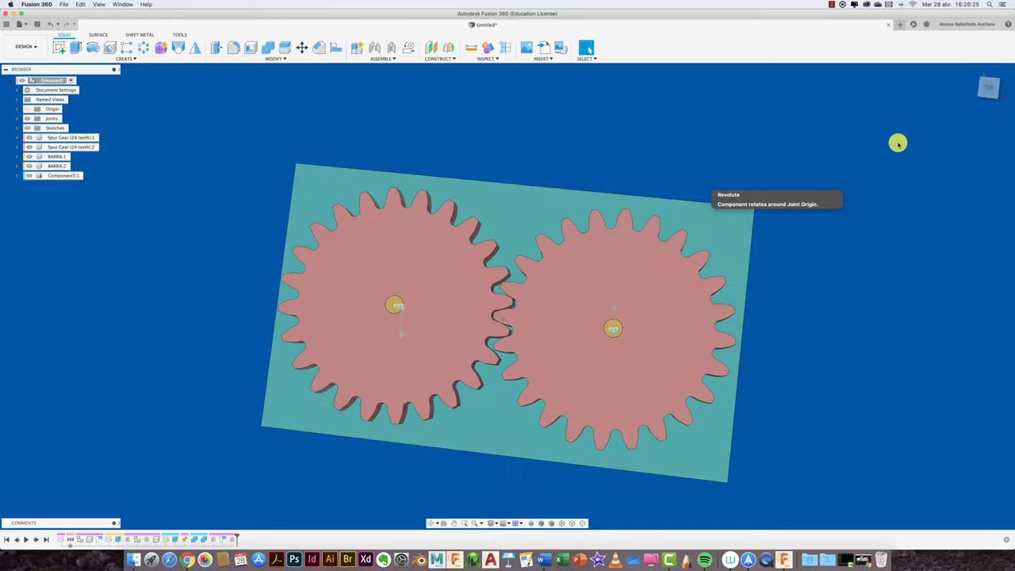
From the Top view, drag the right gear out of mesh and across the plate
click(989, 87)
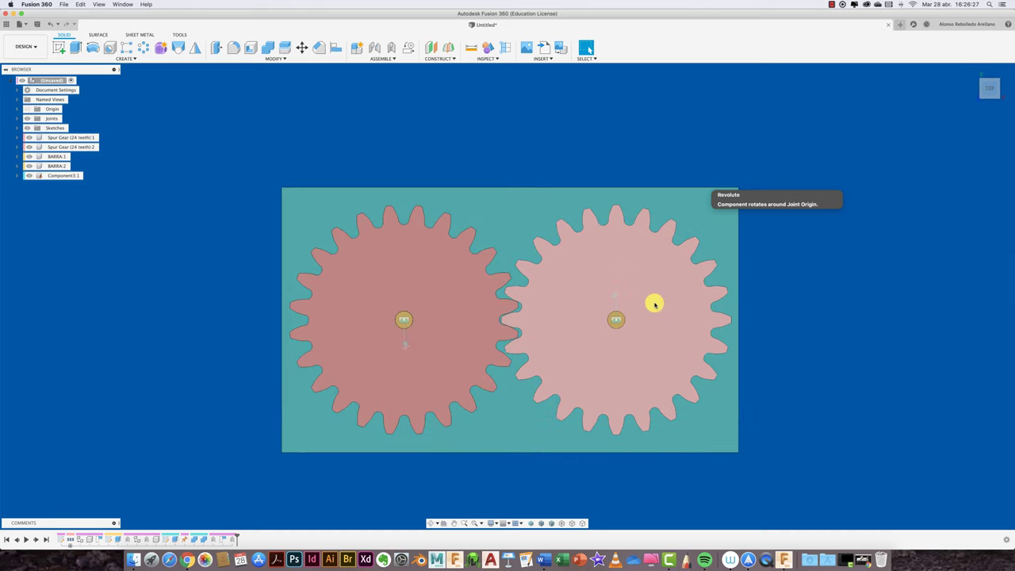
drag(659, 306, 797, 312)
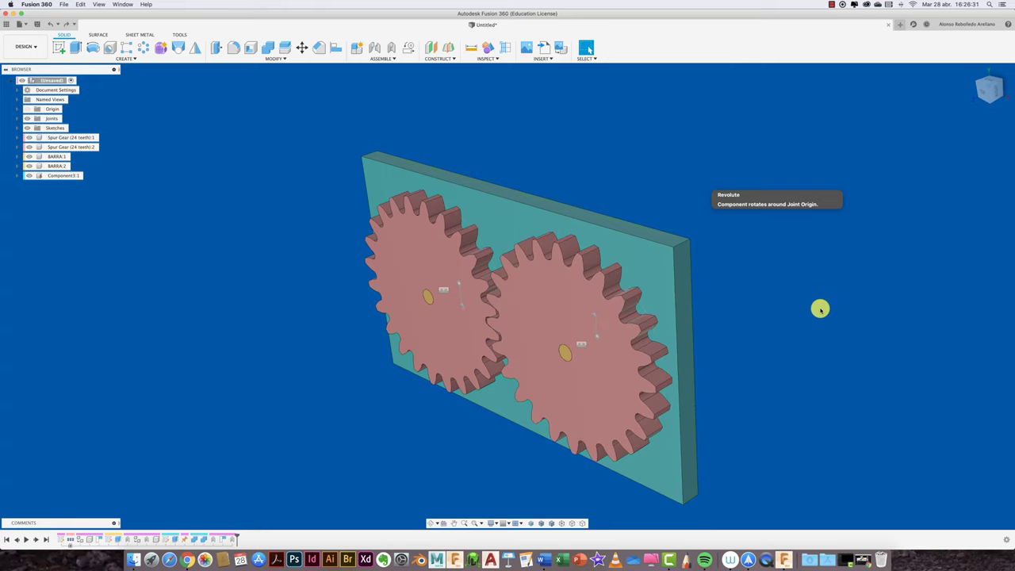
drag(618, 358, 856, 344)
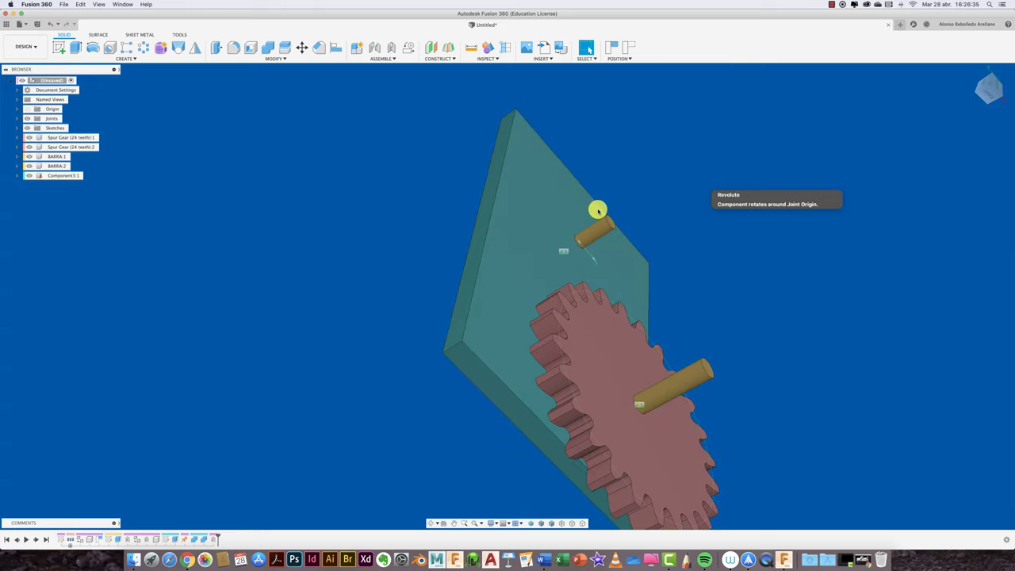
click(701, 358)
Joint the second gear to the plate's hole with a revolute motion
click(521, 284)
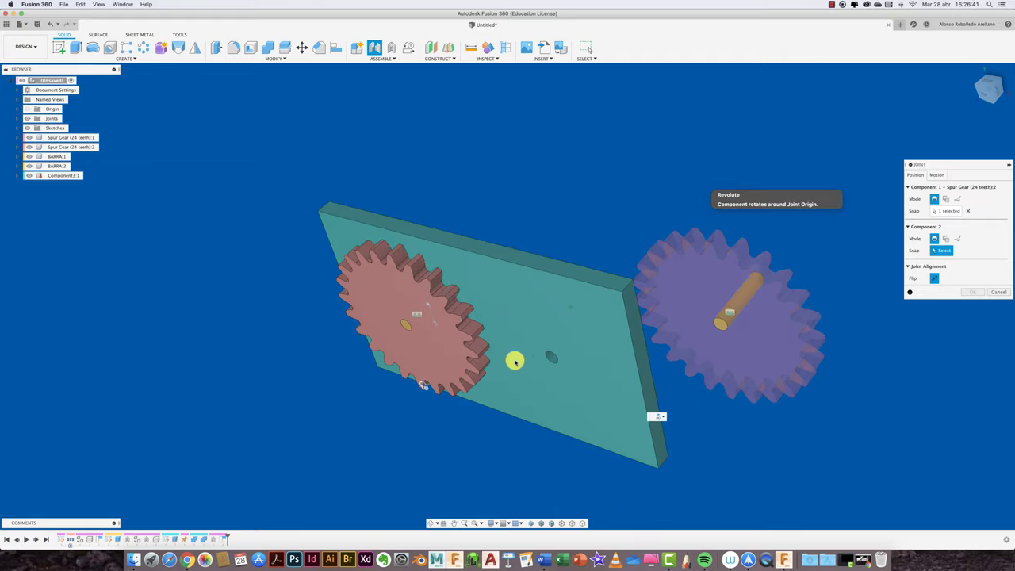
click(560, 358)
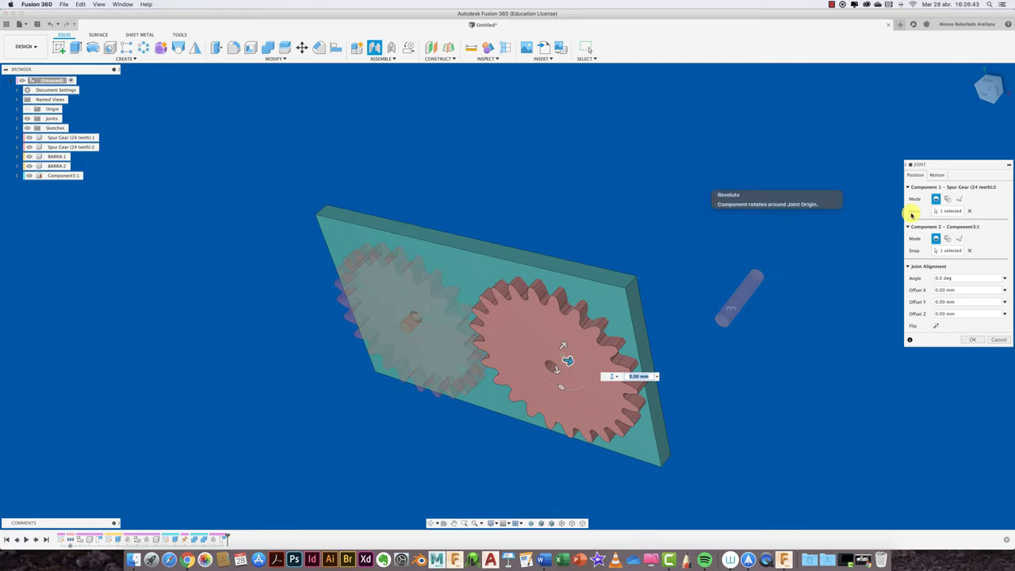
click(937, 174)
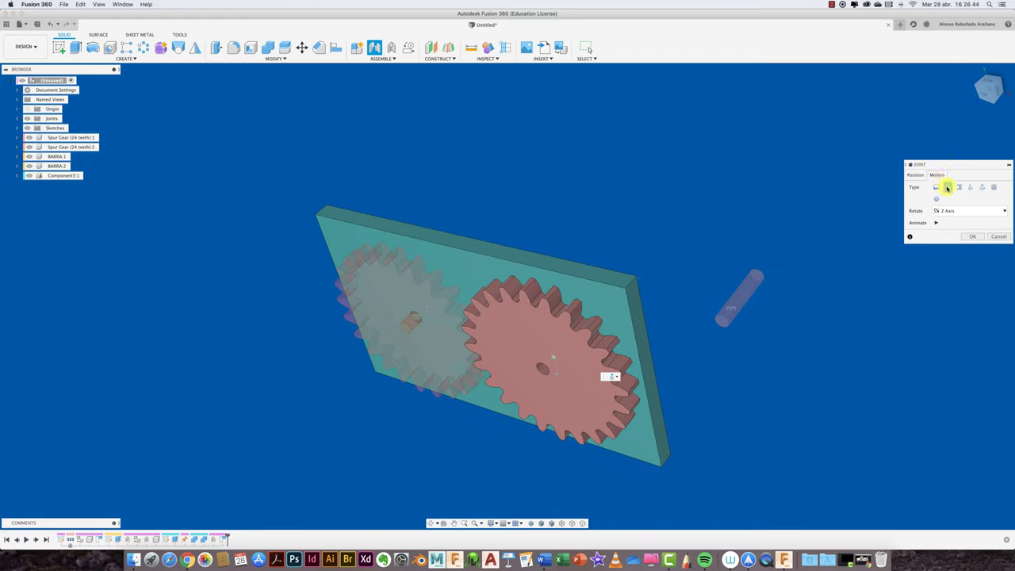
click(975, 237)
Check the meshed gears from the top and the plate's underside
click(988, 84)
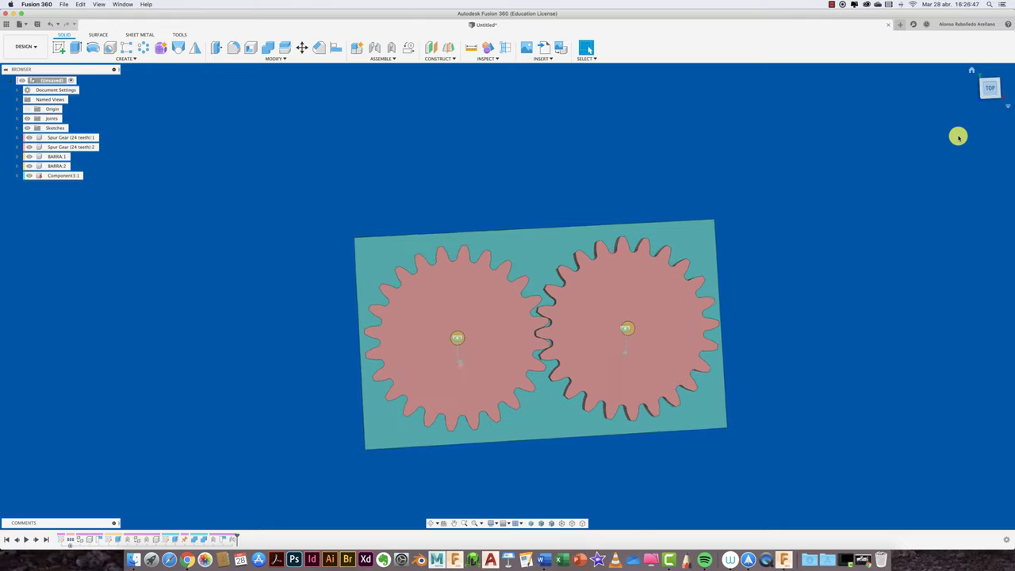
mouse_move(551, 417)
shift+middle_down()
mouse_move(671, 403)
mouse_move(407, 424)
mouse_move(370, 330)
mouse_move(308, 286)
mouse_move(322, 269)
shift+middle_up()
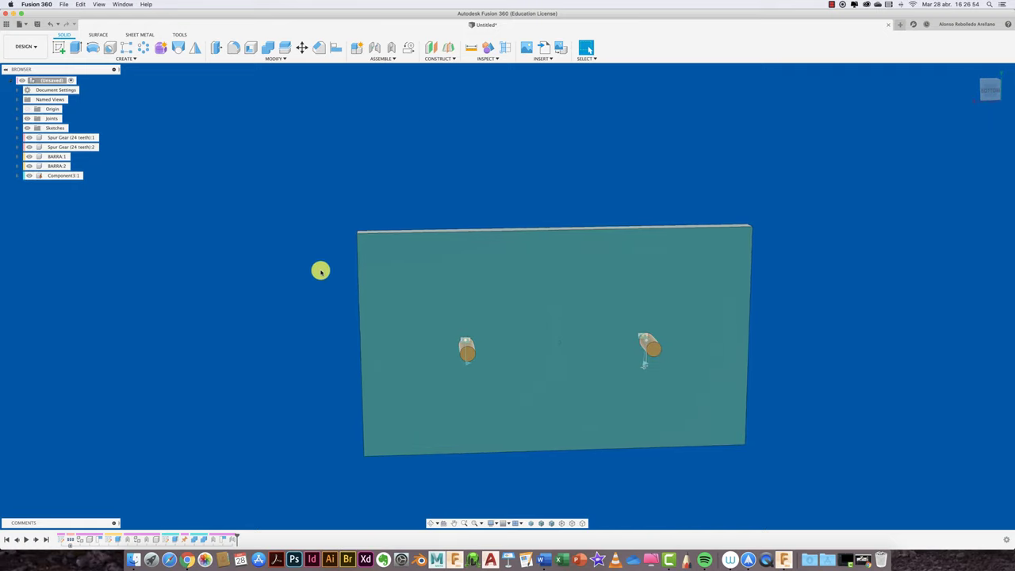
click(992, 89)
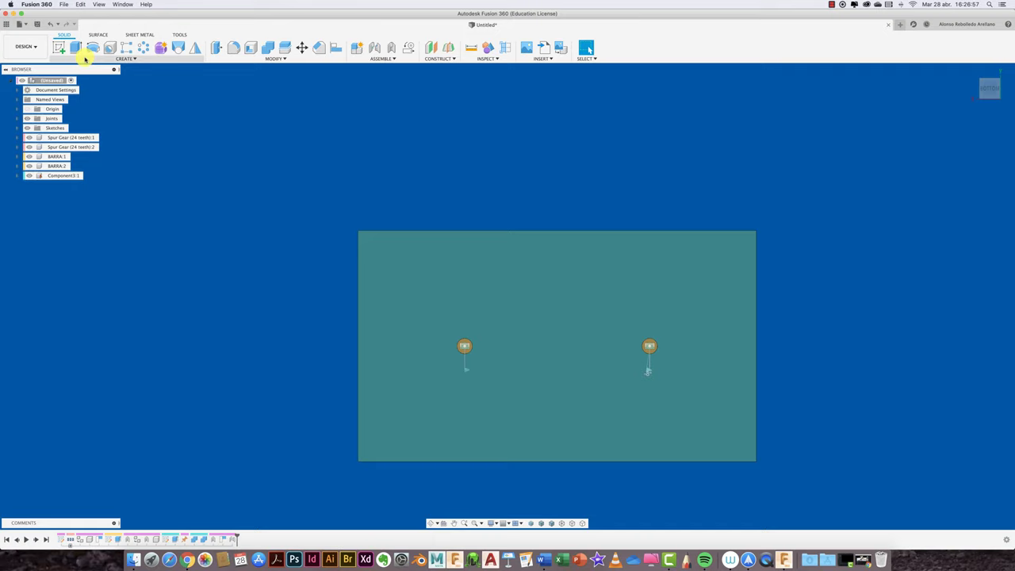
right_click(61, 84)
Add a new component and rename the plate to FRONTAL and the new component to ESLABON A
click(69, 84)
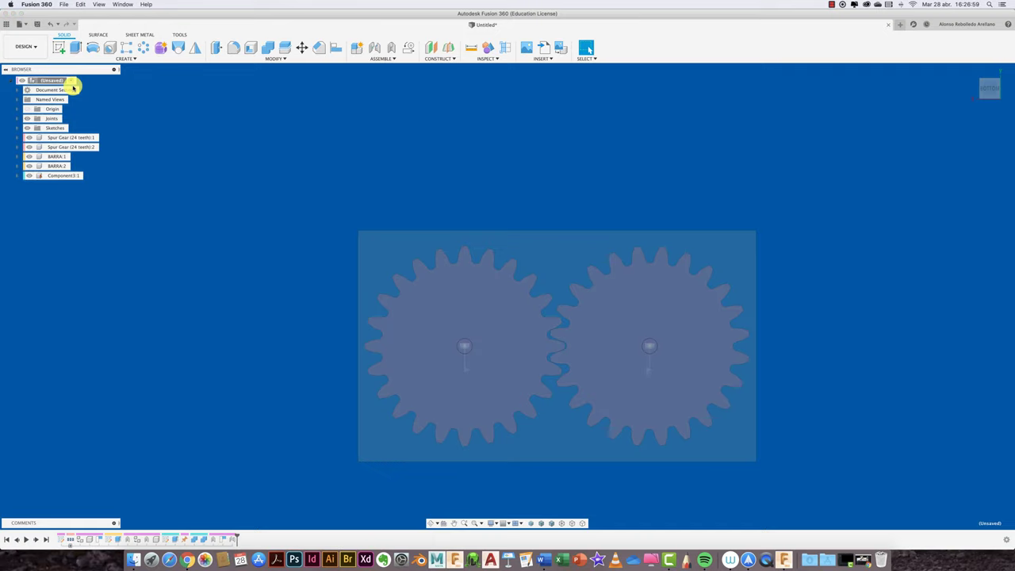
click(63, 176)
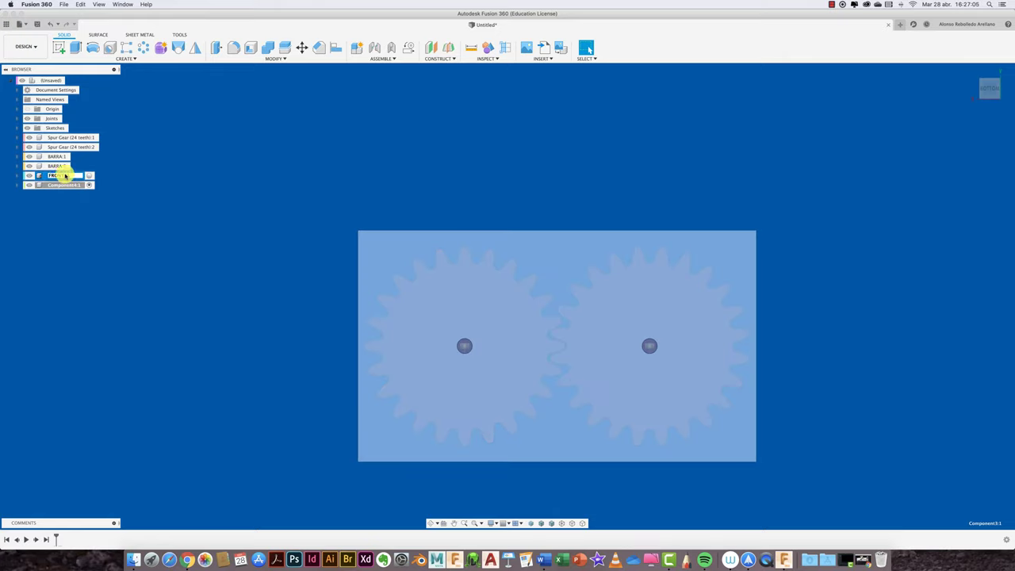
click(90, 232)
text(ESLABON A)
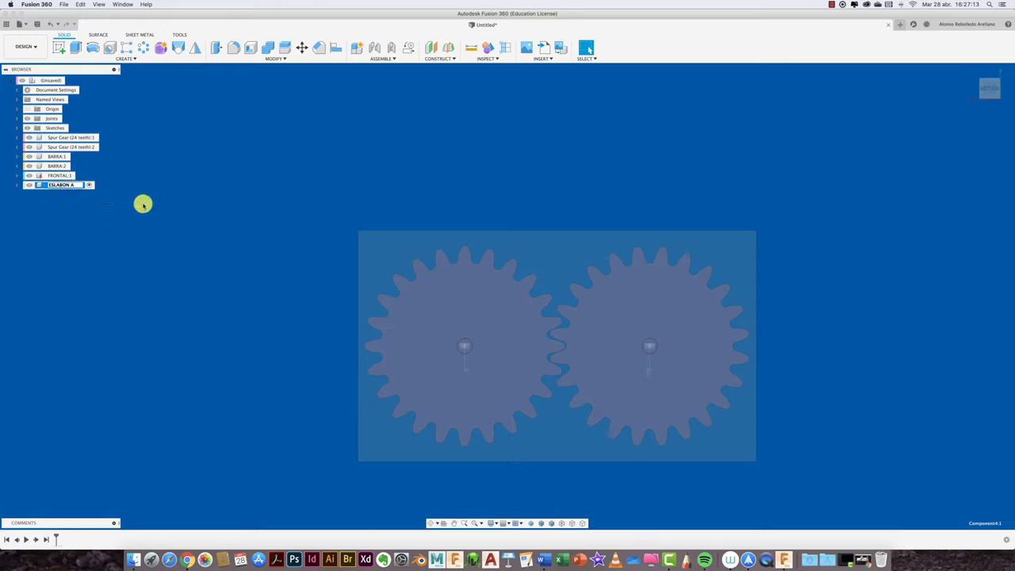
key(Return)
Start a new sketch and zoom in toward the plate
click(67, 49)
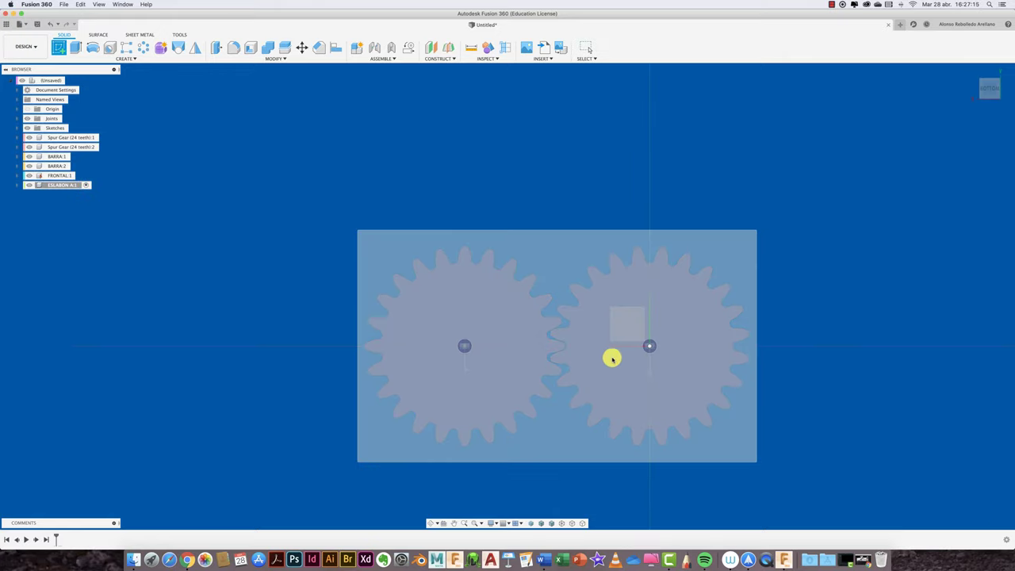
scroll(658, 349, up, 3)
scroll(644, 346, up, 2)
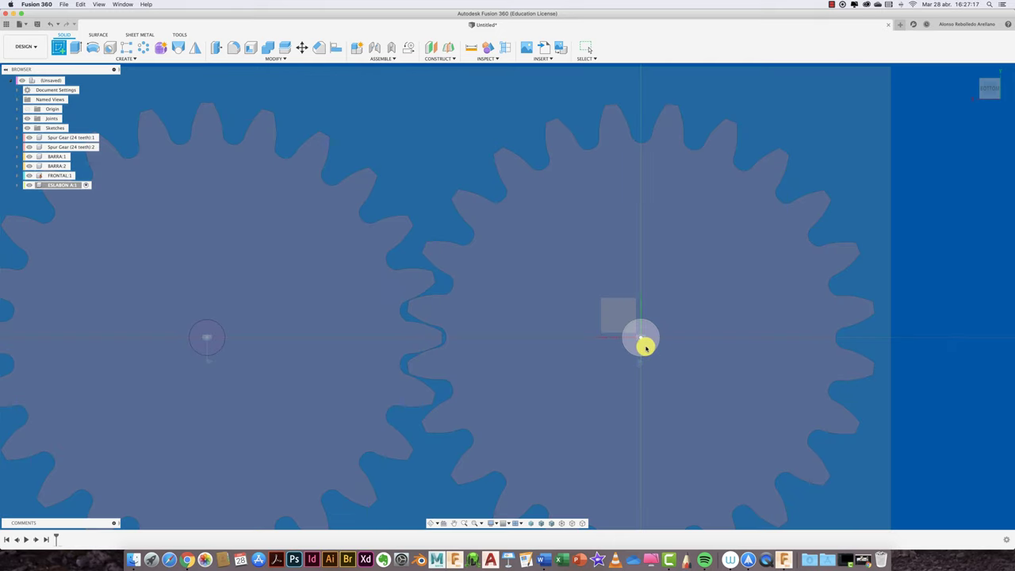
On the plate face, sketch a 10 mm centre-to-centre slot from the right axle's centre, setting its width
click(644, 346)
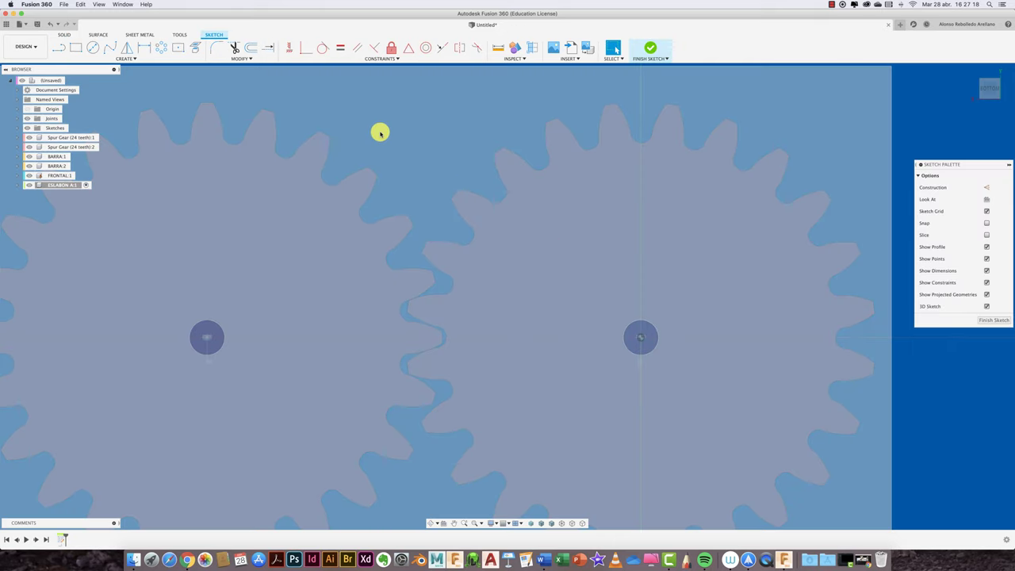
click(130, 59)
mouse_move(94, 117)
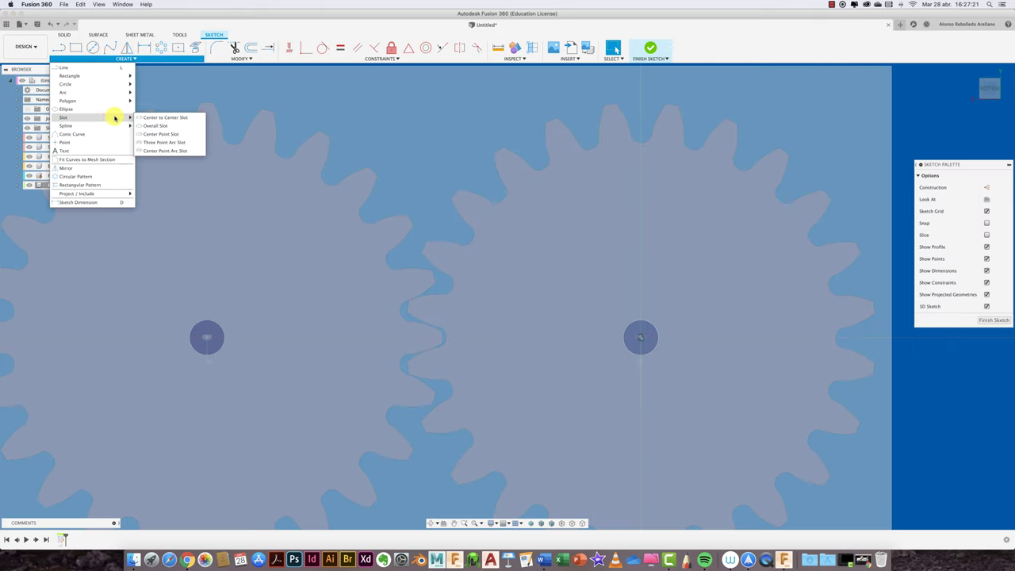
click(158, 117)
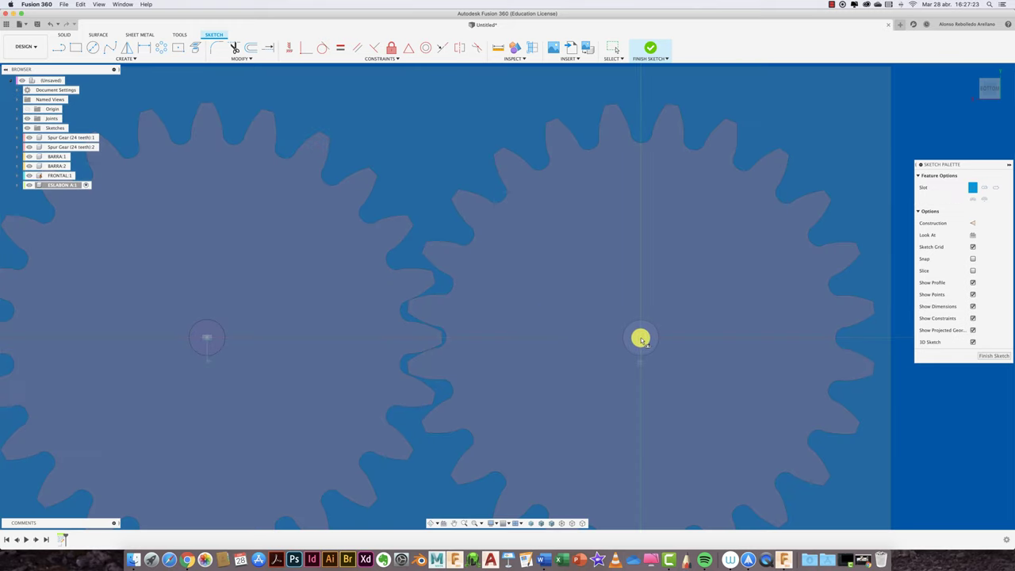
click(641, 339)
text(10)
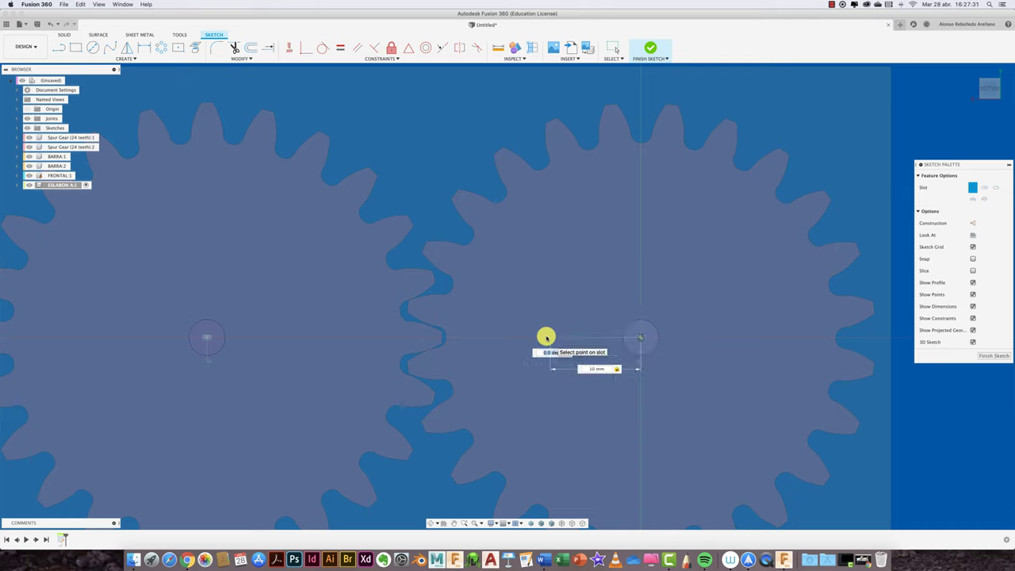
click(546, 338)
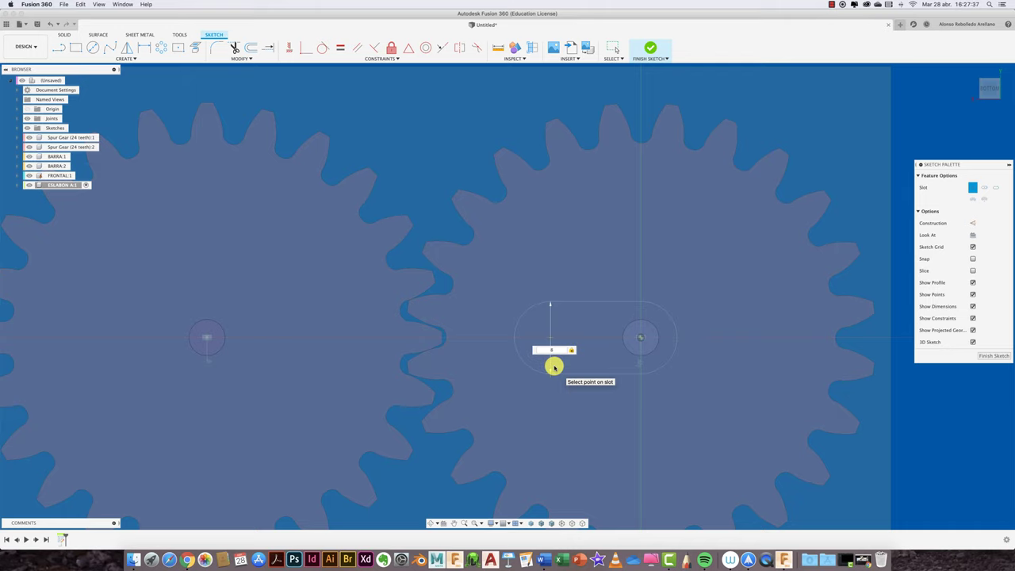
click(554, 366)
key(Escape)
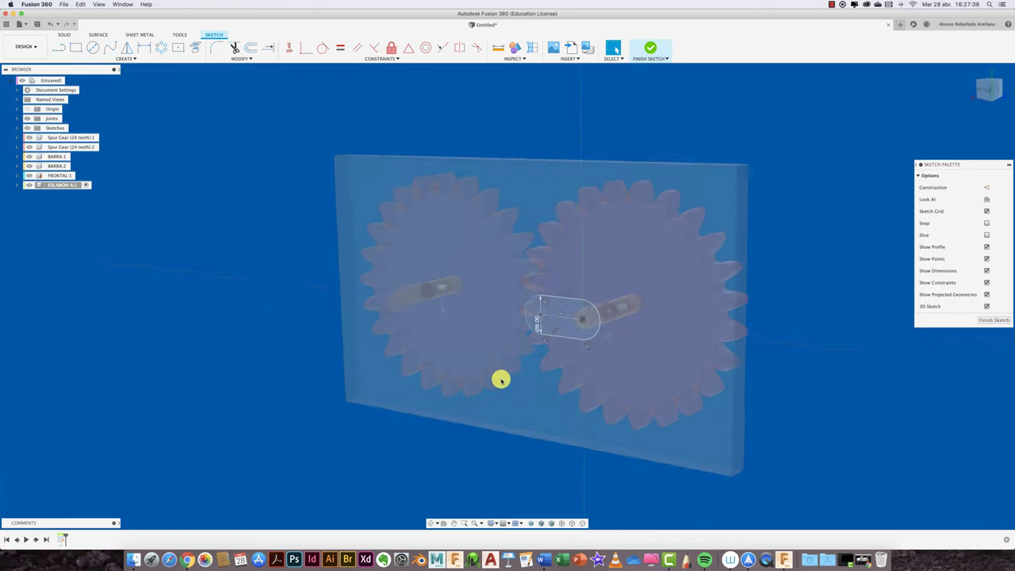
Extrude the slot profile 3 mm into a new solid link body
key(e)
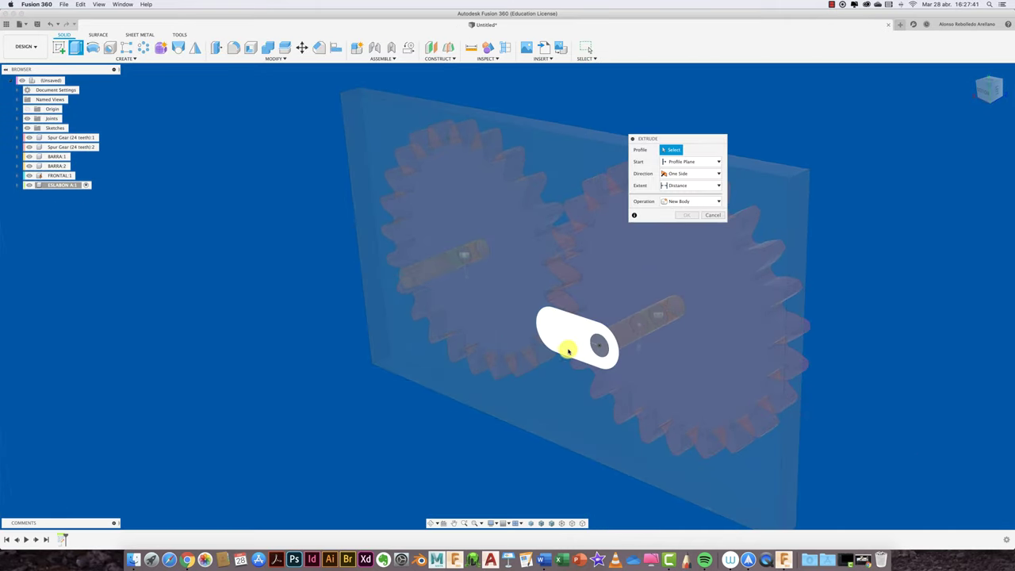
click(570, 351)
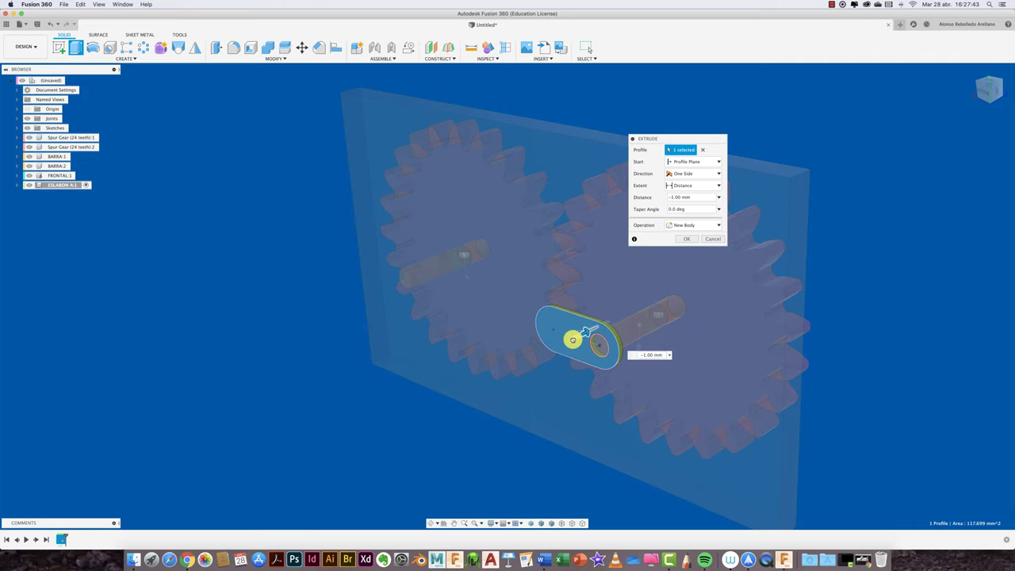
drag(578, 333, 593, 328)
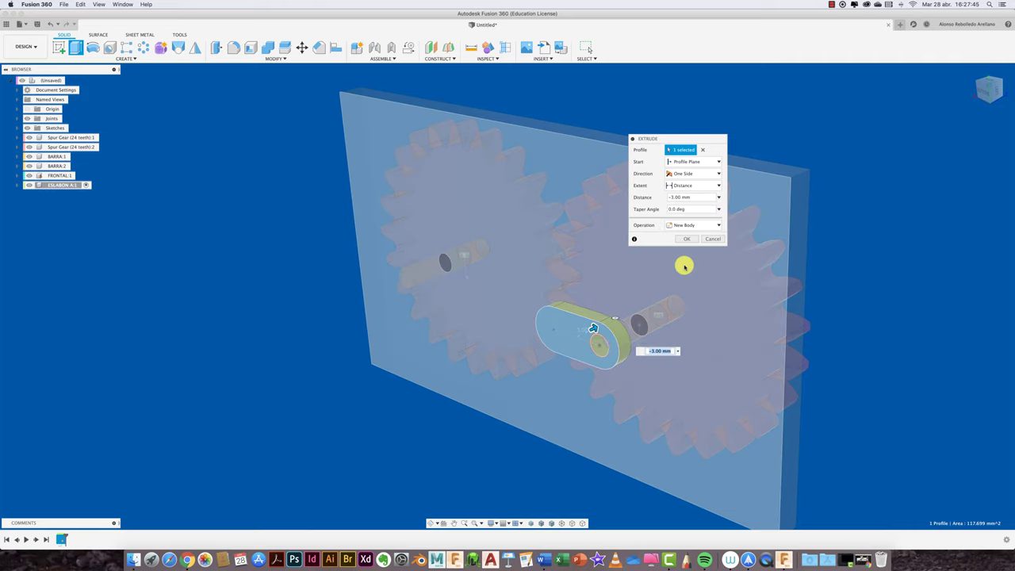
click(688, 239)
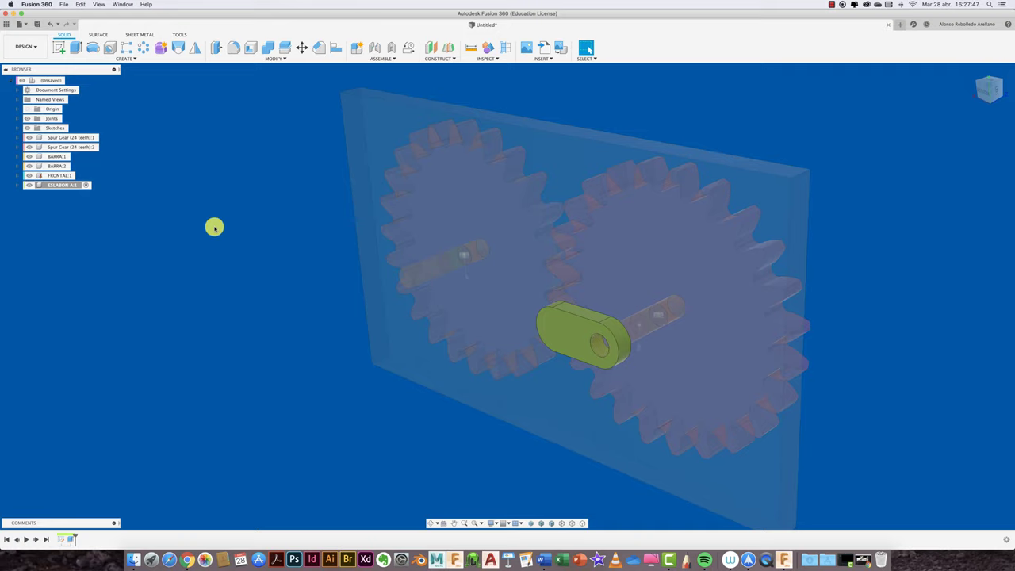
Select the ESLABON A:1 link component in the browser
click(67, 81)
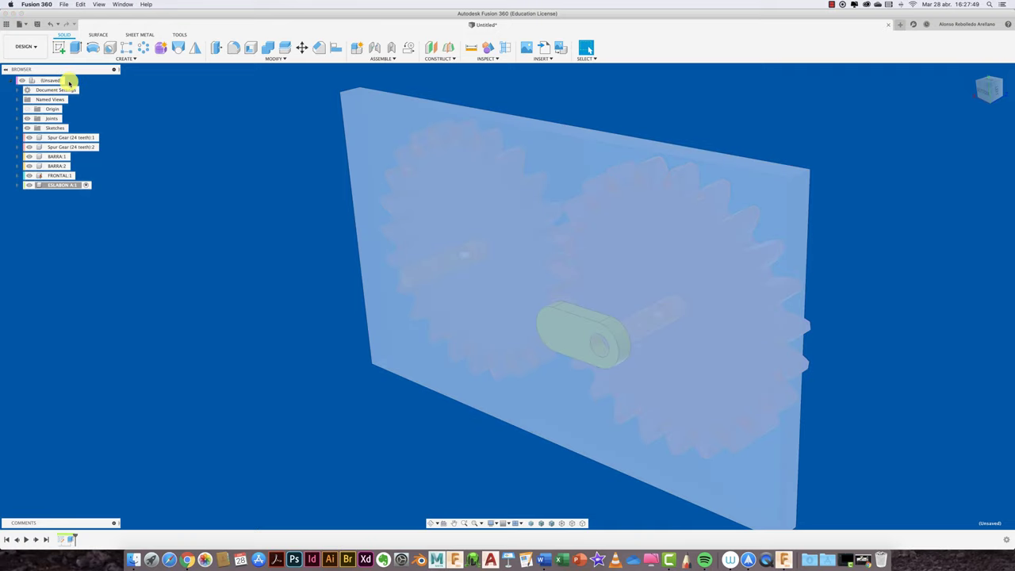
click(175, 165)
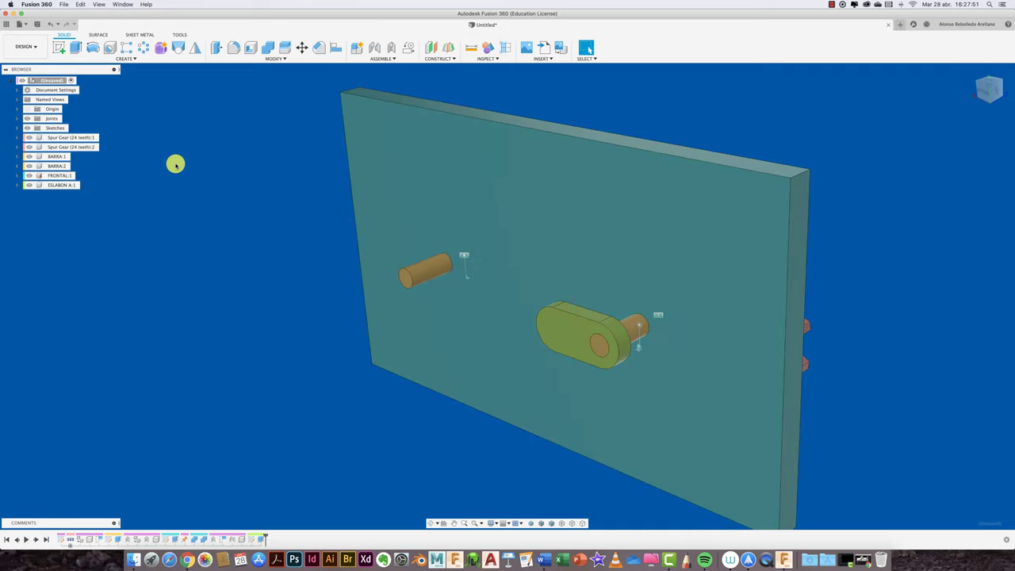
click(71, 185)
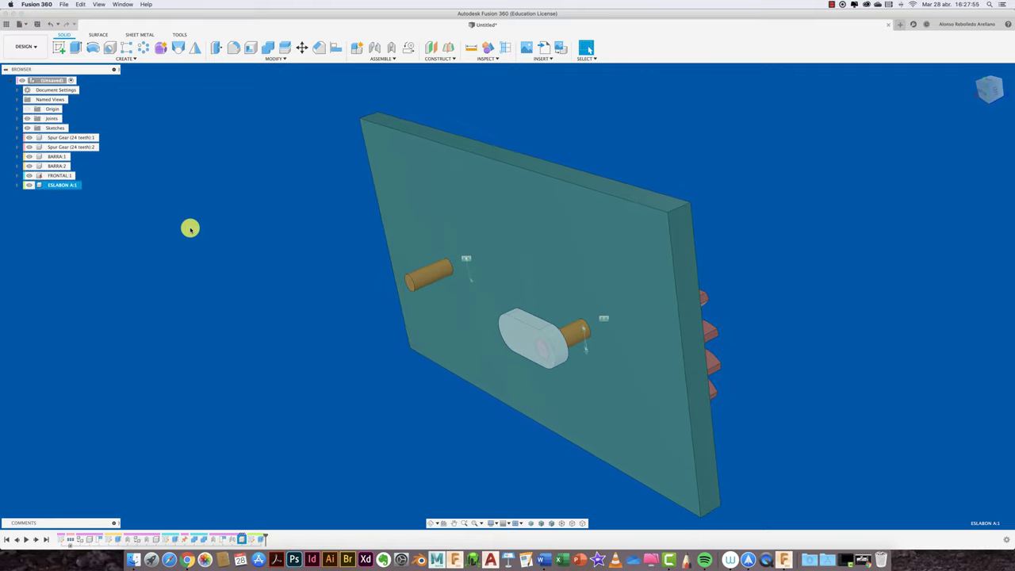
Paste a copy of the link, move it about 95 mm along X and rotate it 180° about Z
key(super+v)
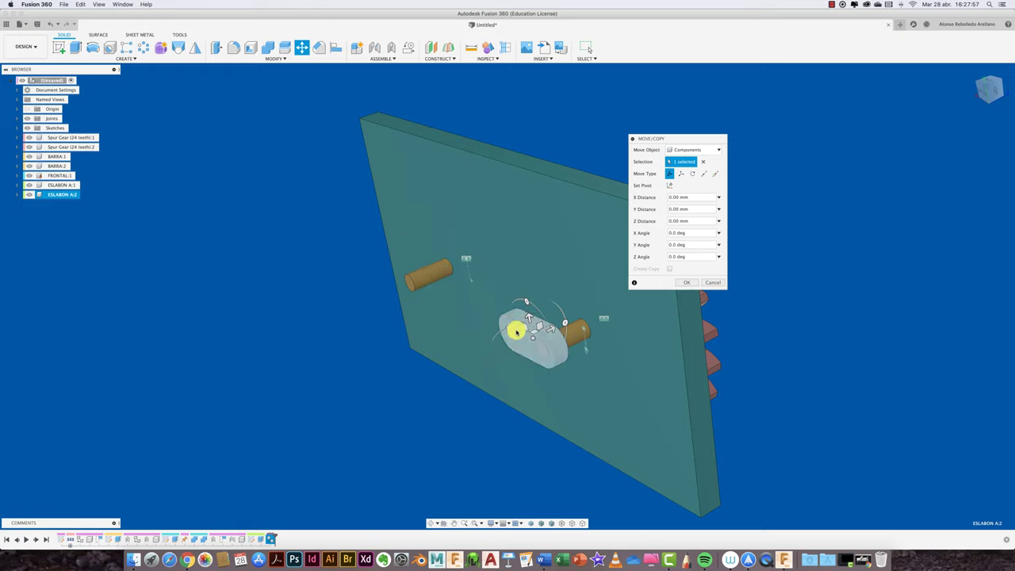
drag(517, 332, 297, 240)
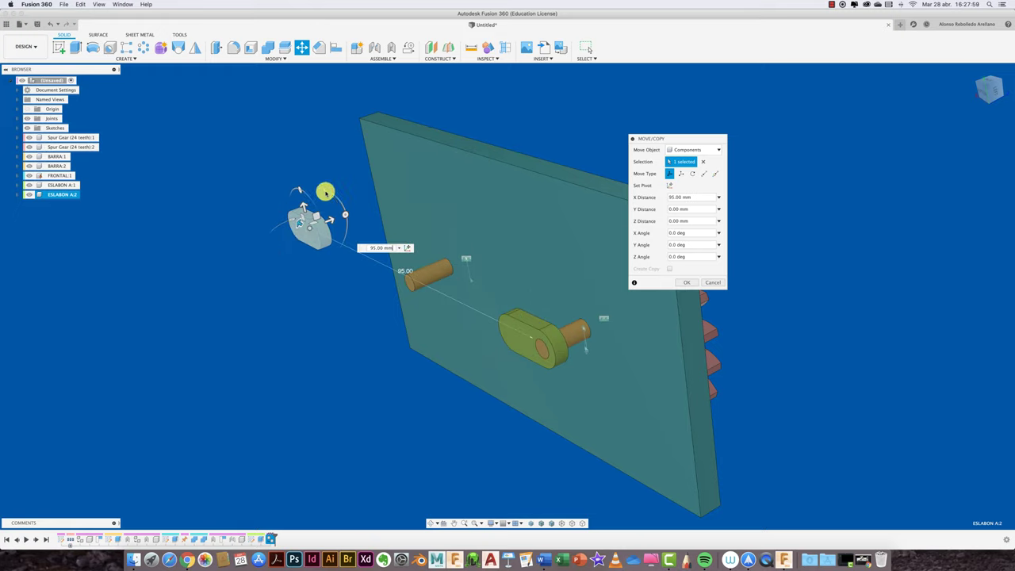
mouse_move(297, 190)
mouse_down()
mouse_move(353, 277)
mouse_move(337, 387)
mouse_move(354, 344)
mouse_up()
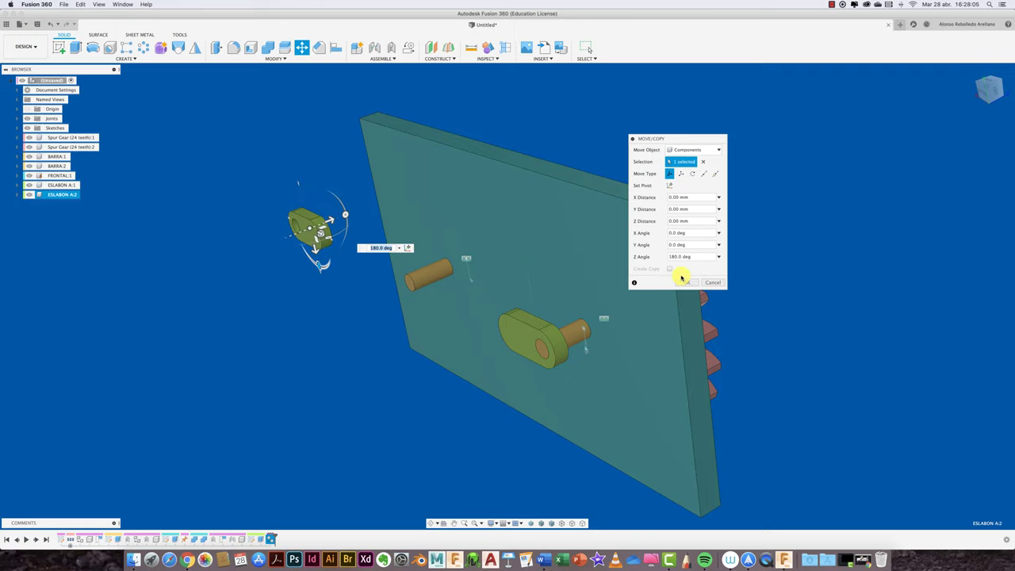
click(681, 284)
scroll(338, 295, up, 2)
scroll(338, 295, up, 3)
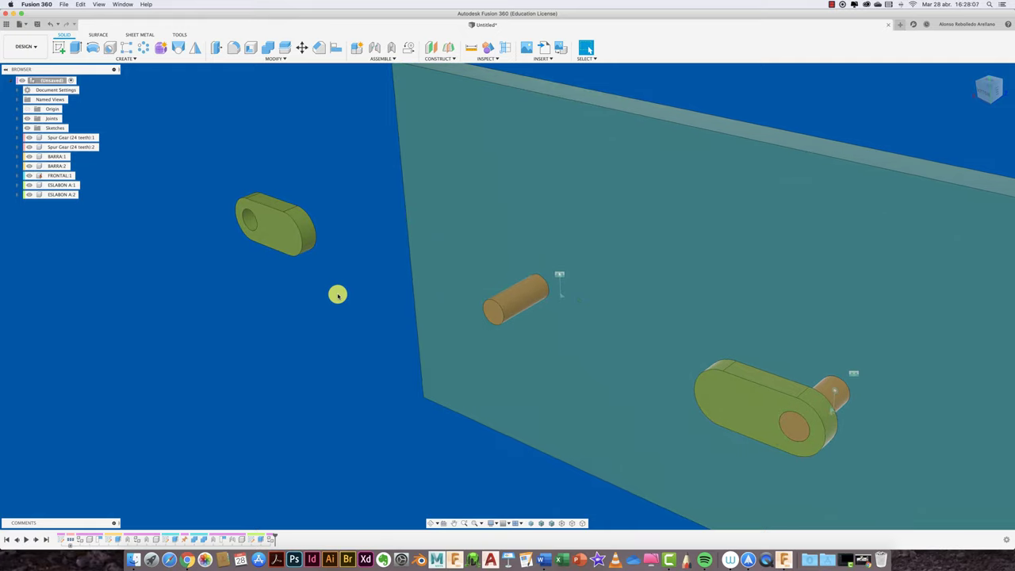
Joint ESLABON A:2's hole centre to the end of BARRA:2, adjusting the motion type
key(j)
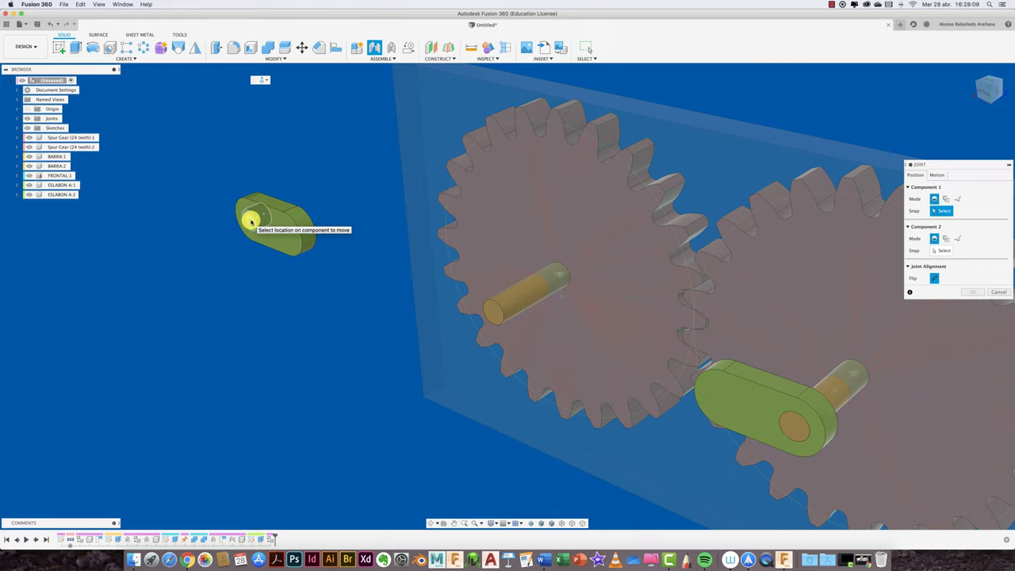
click(250, 220)
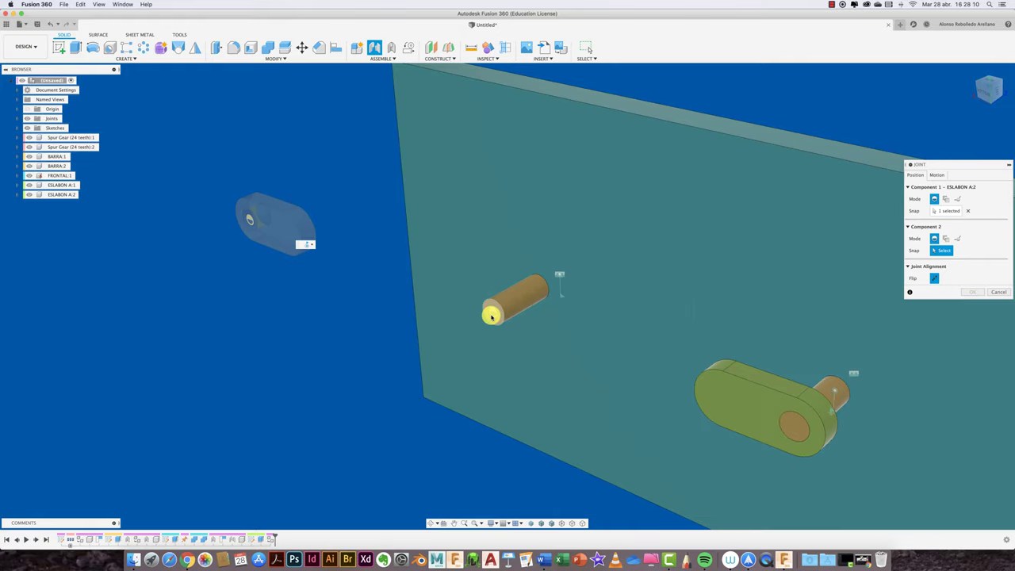
click(491, 316)
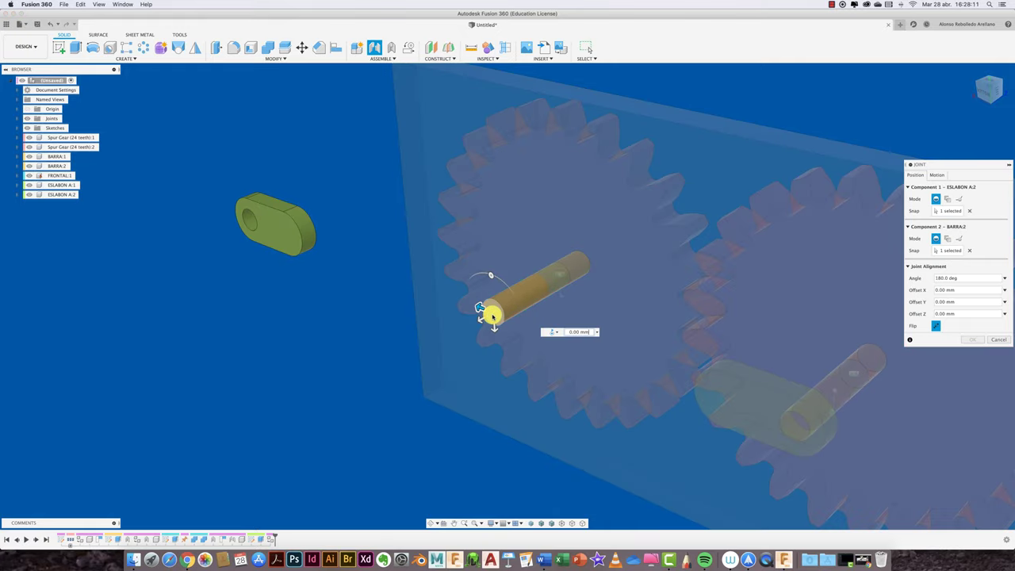
click(936, 174)
click(937, 187)
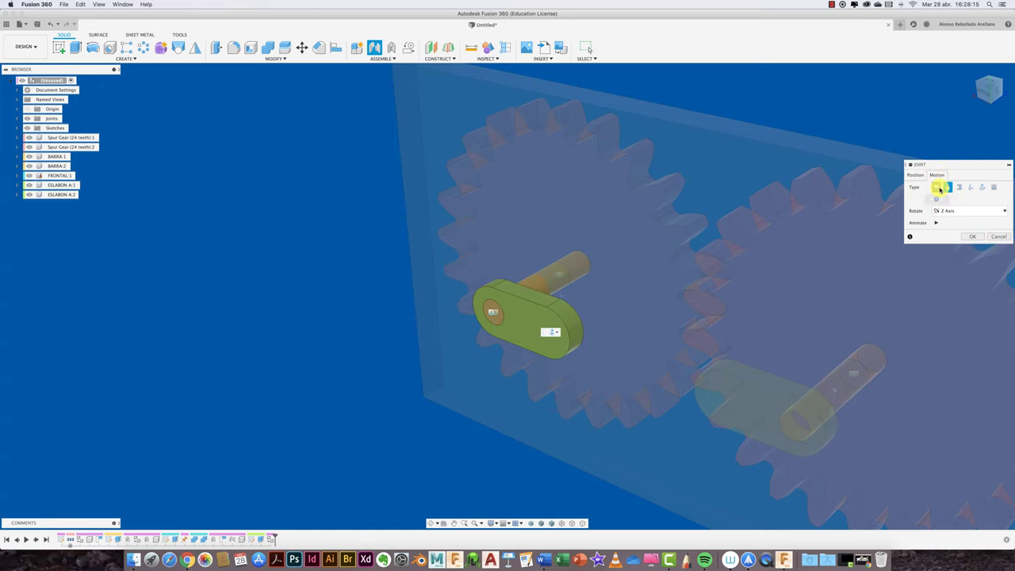
click(975, 227)
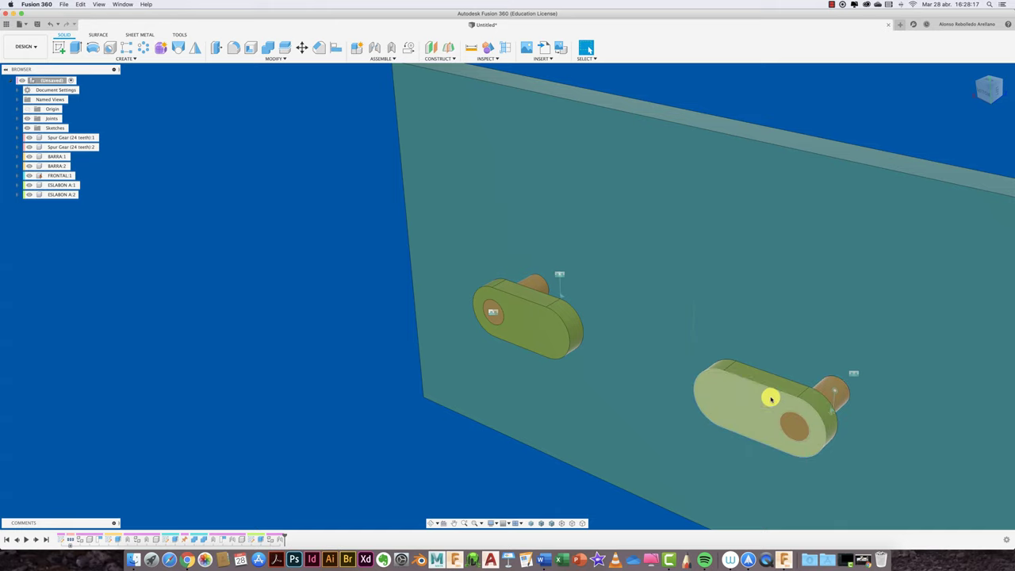
Joint ESLABON A:1's hole onto the end of BARRA:1, continuing past the Capture Position prompt
mouse_move(770, 396)
mouse_down()
mouse_move(713, 367)
mouse_move(728, 339)
mouse_up()
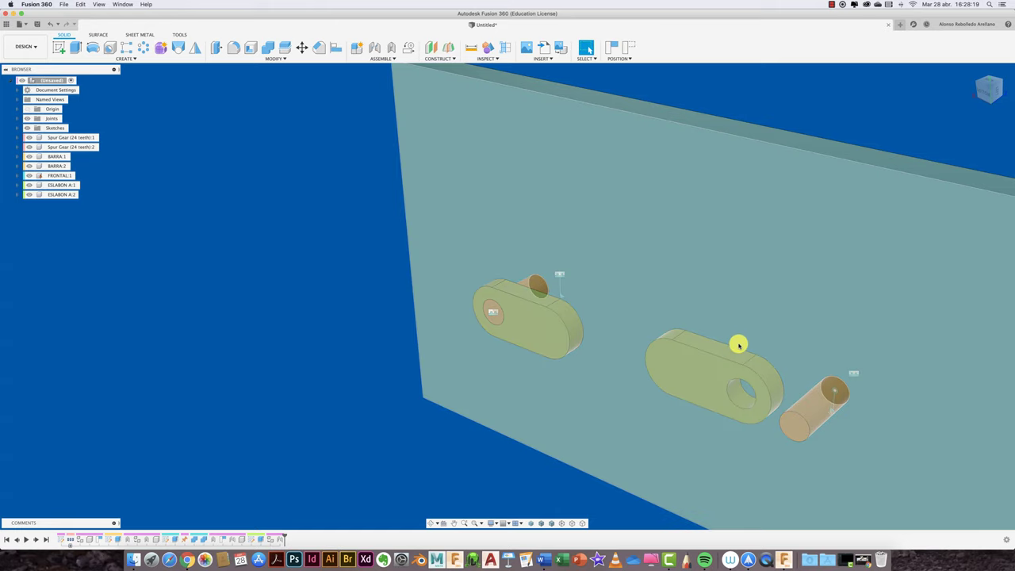
key(j)
click(516, 285)
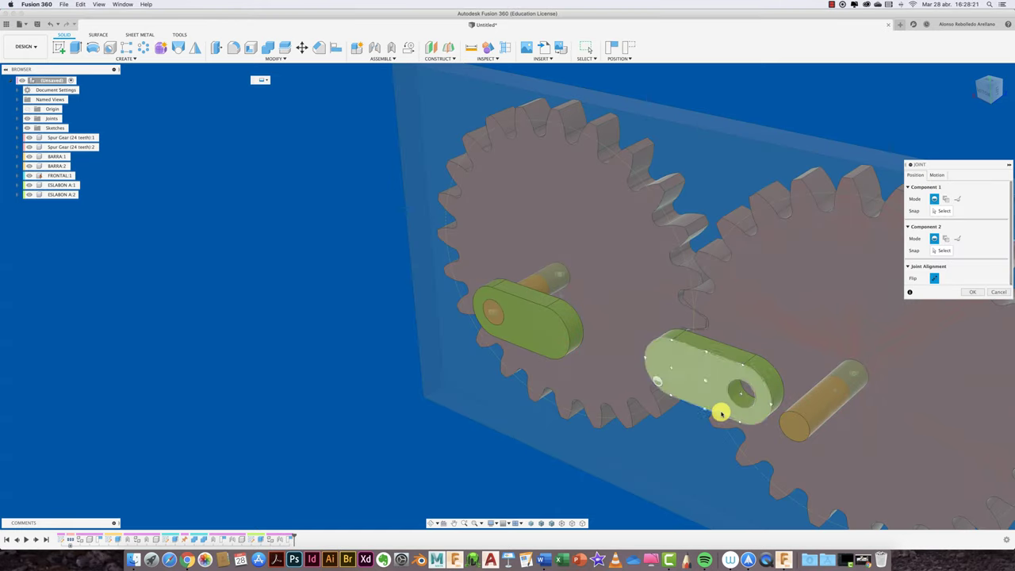
click(739, 393)
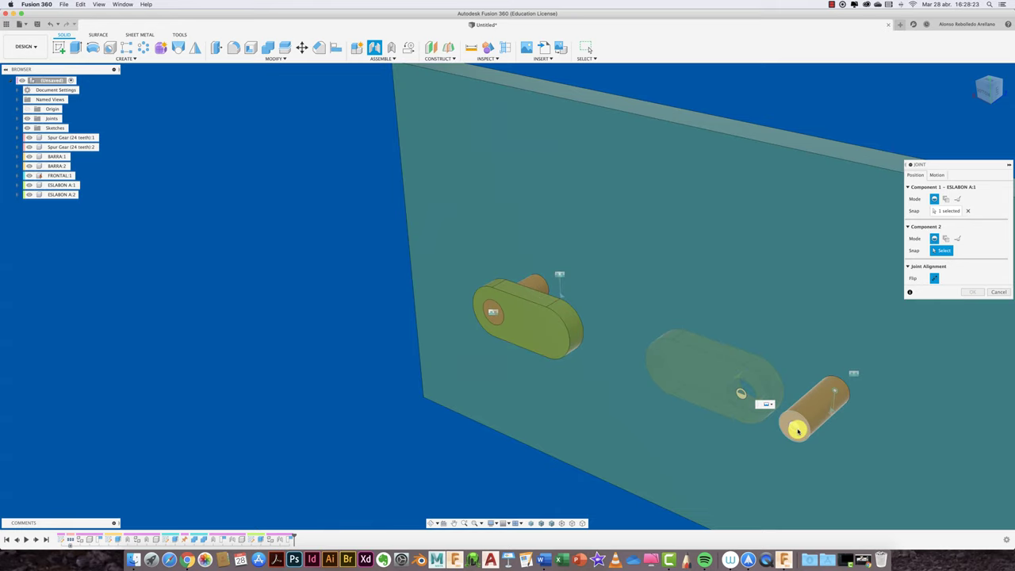
click(798, 428)
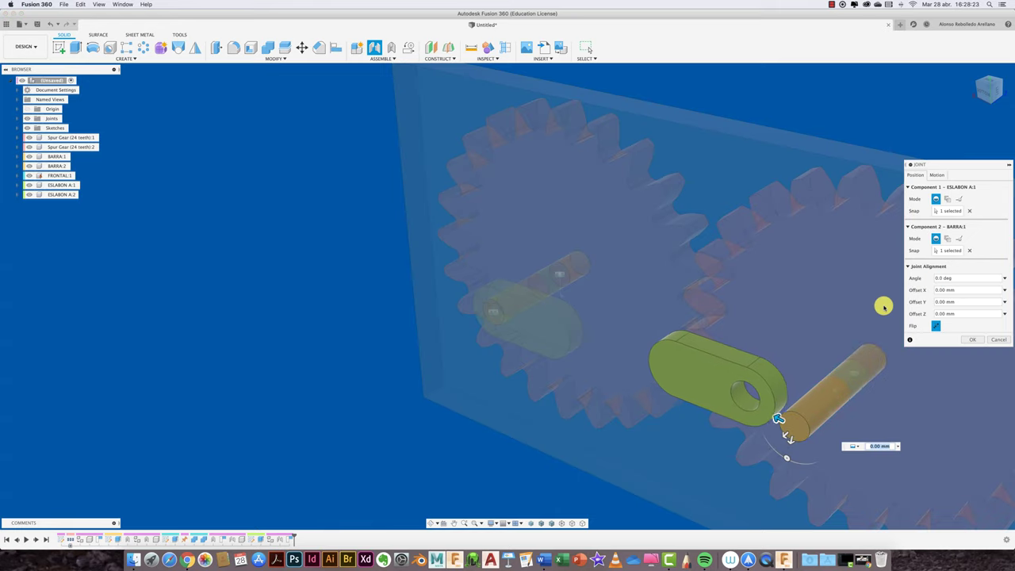
click(971, 341)
Switch the Fusion 360 workspace to full screen via Display Settings
click(510, 523)
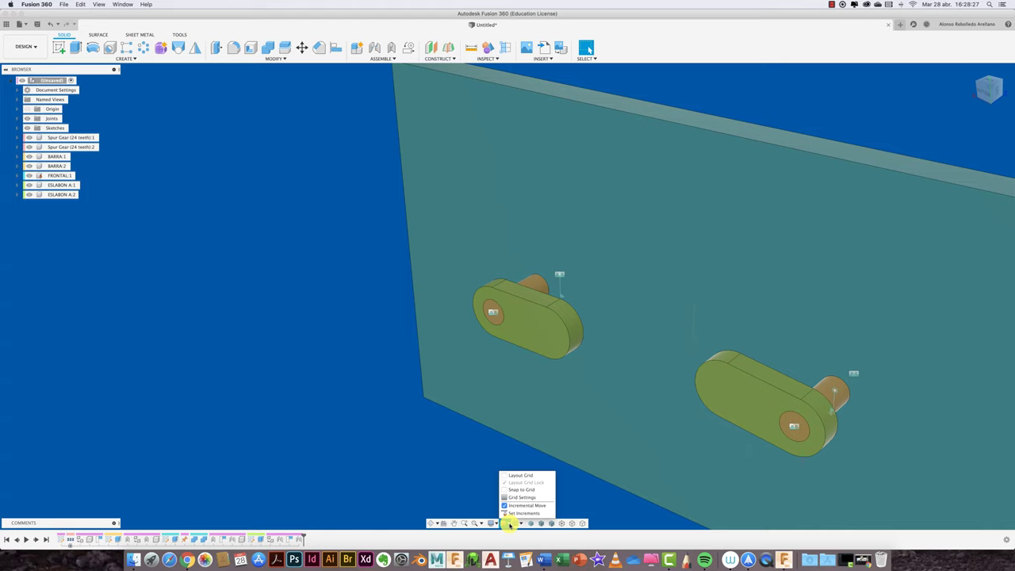
click(514, 523)
click(495, 523)
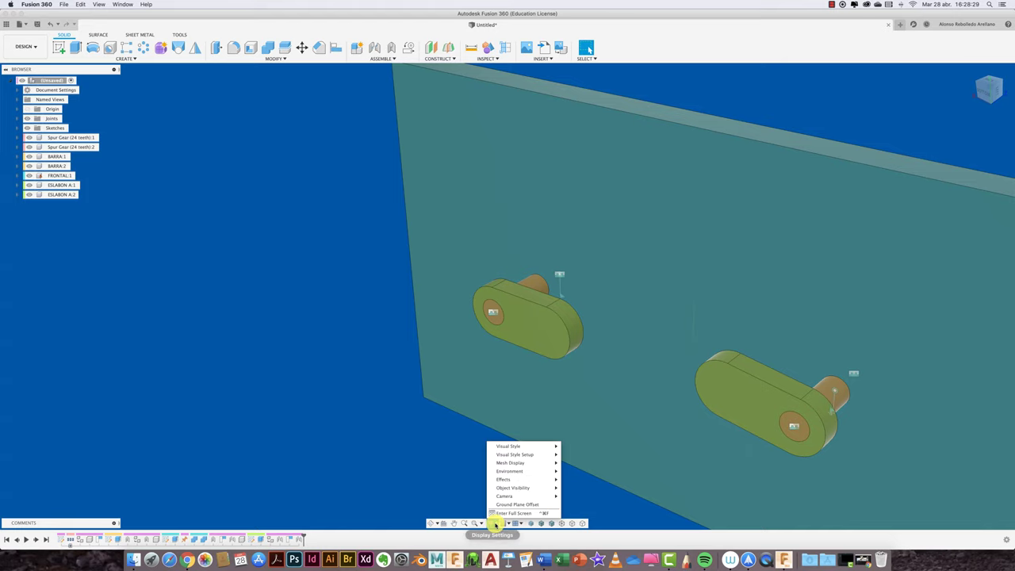
click(504, 513)
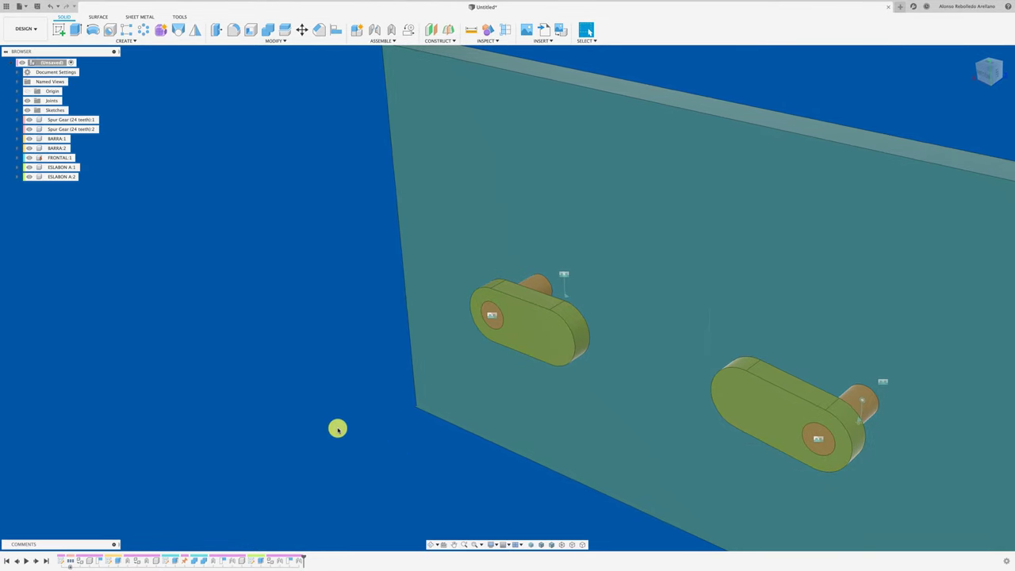
shift+scroll(337, 428, down, 10)
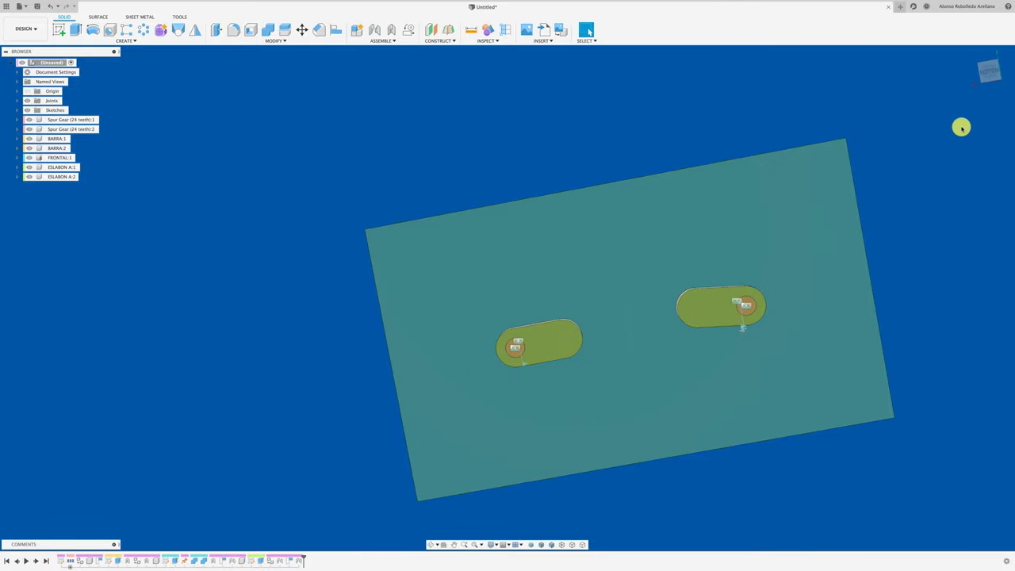
From the front view, drag the tilted right link level, then return to an oblique view
click(987, 73)
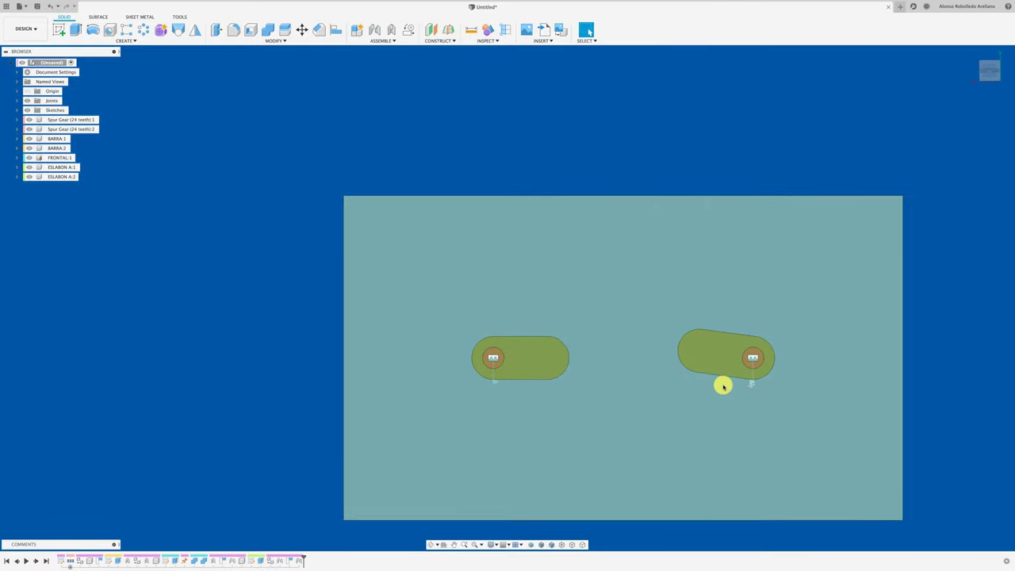
drag(723, 386, 700, 366)
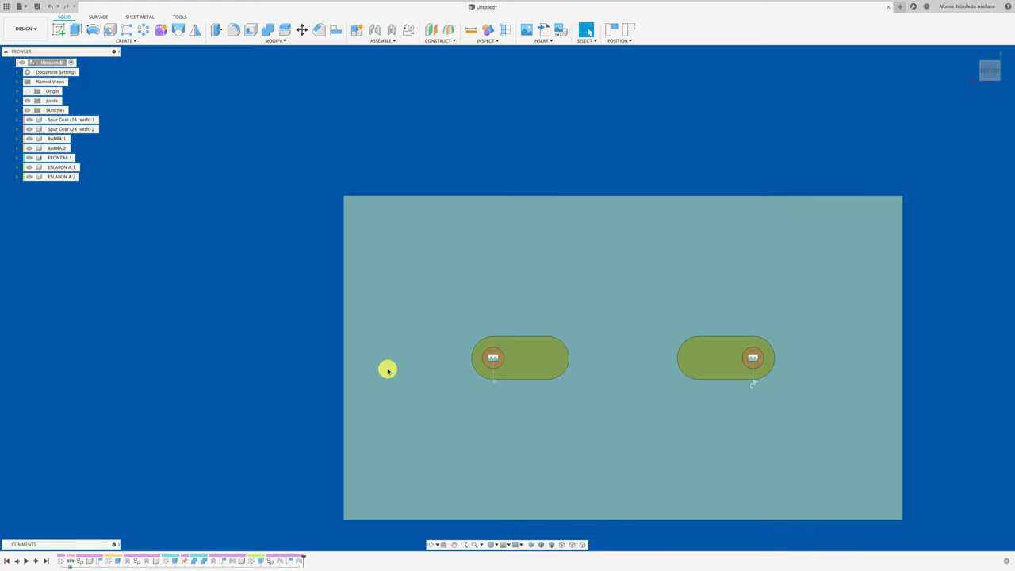
shift+middle_drag(388, 369, 380, 363)
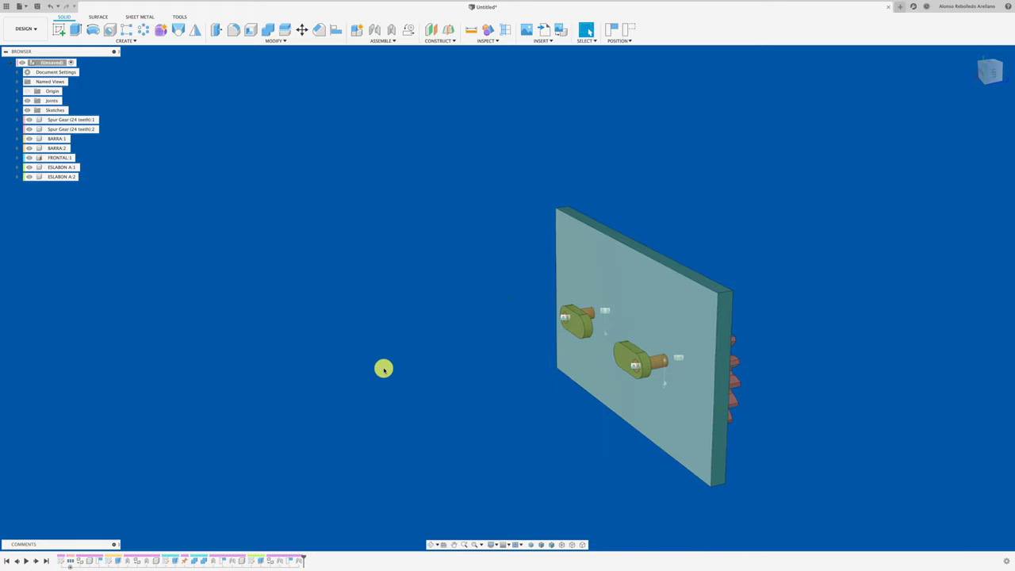
Select ESLABON A:2 and paste a third copy, ESLABON A:3
click(67, 177)
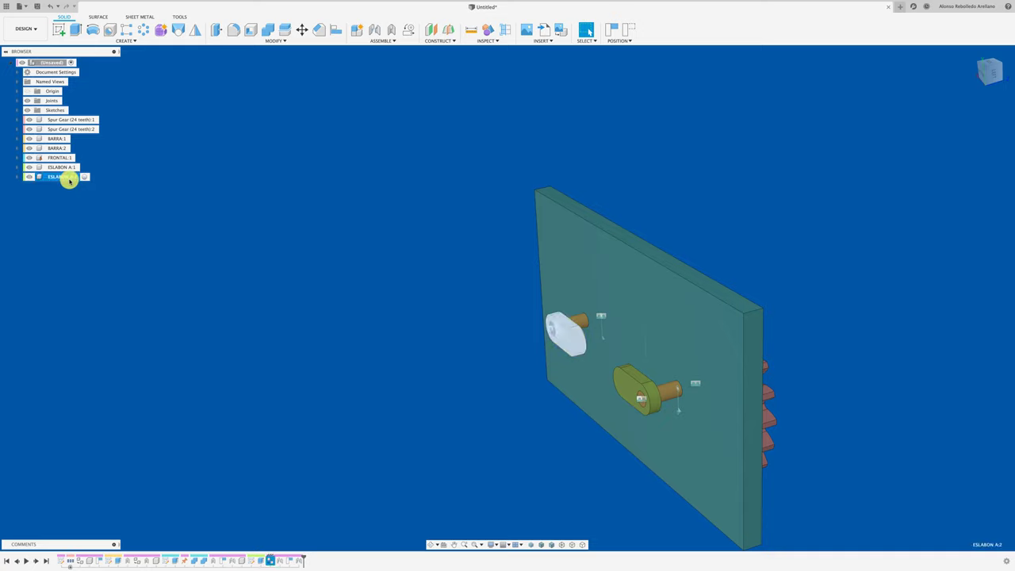
key(ctrl+v)
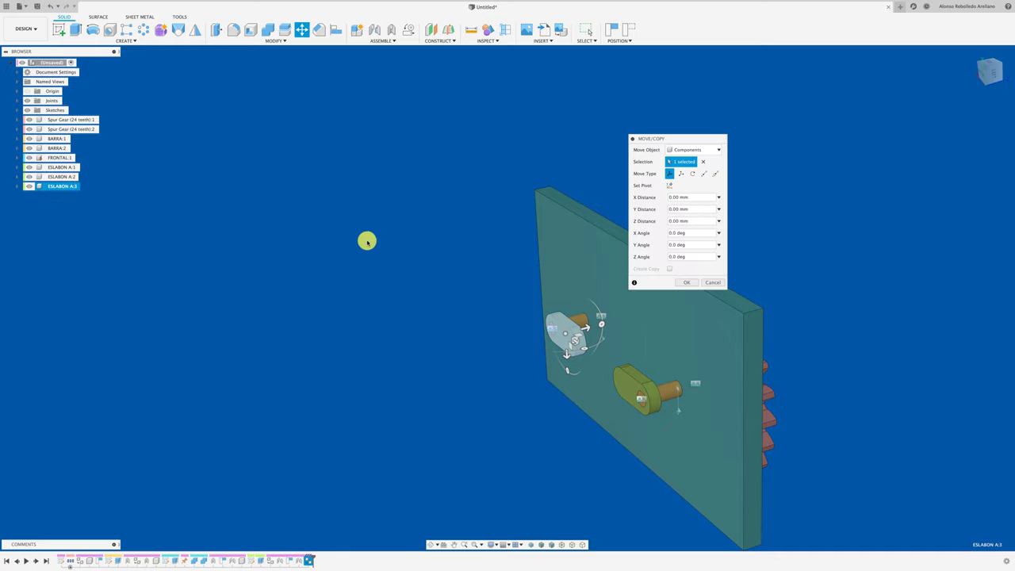